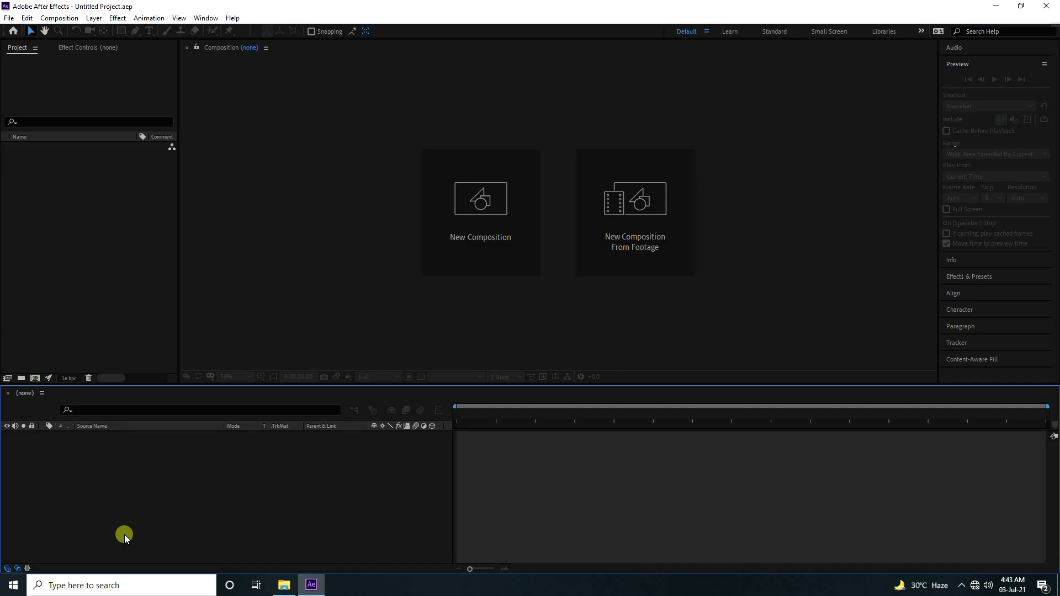
Create a new composition named Comp 1 with the HDTV 1080 29.97 preset and a 20-second duration
click(502, 241)
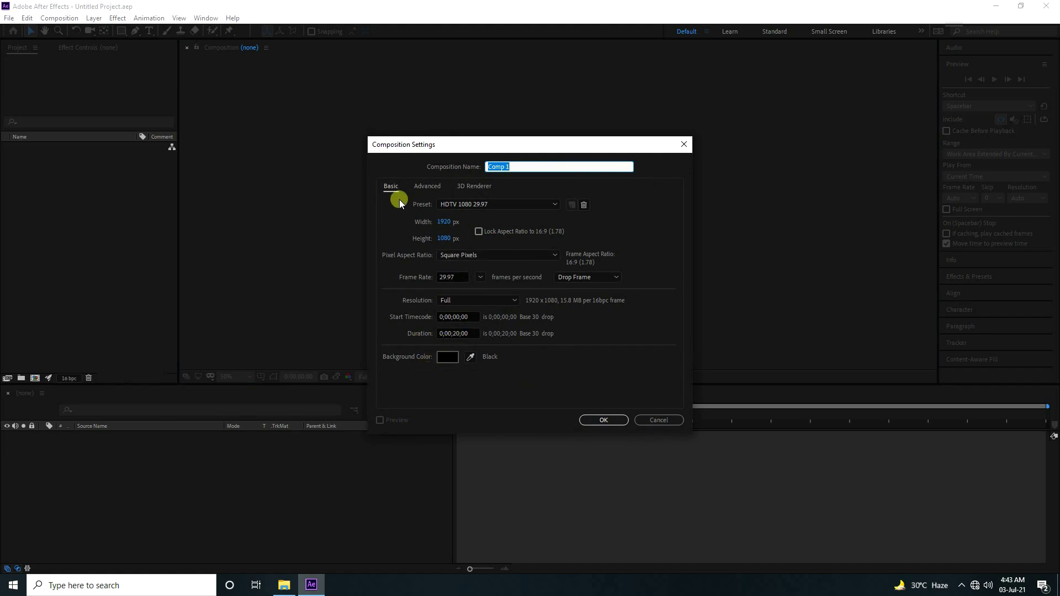
click(486, 204)
click(490, 465)
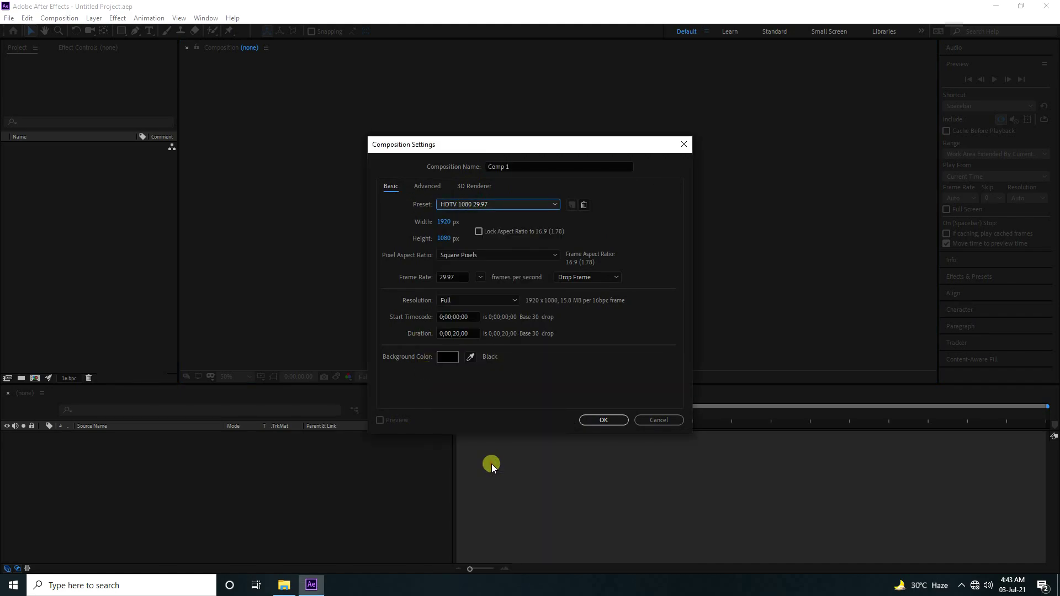
click(601, 422)
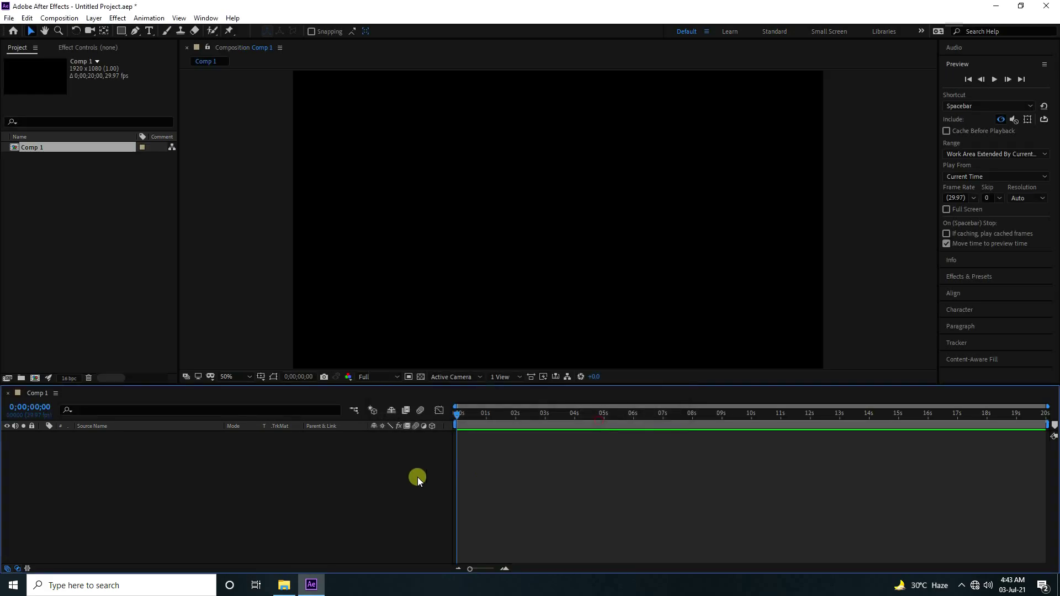
Add a new 1920 x 1080 solid layer named E3D to Comp 1
right_click(170, 508)
mouse_move(235, 389)
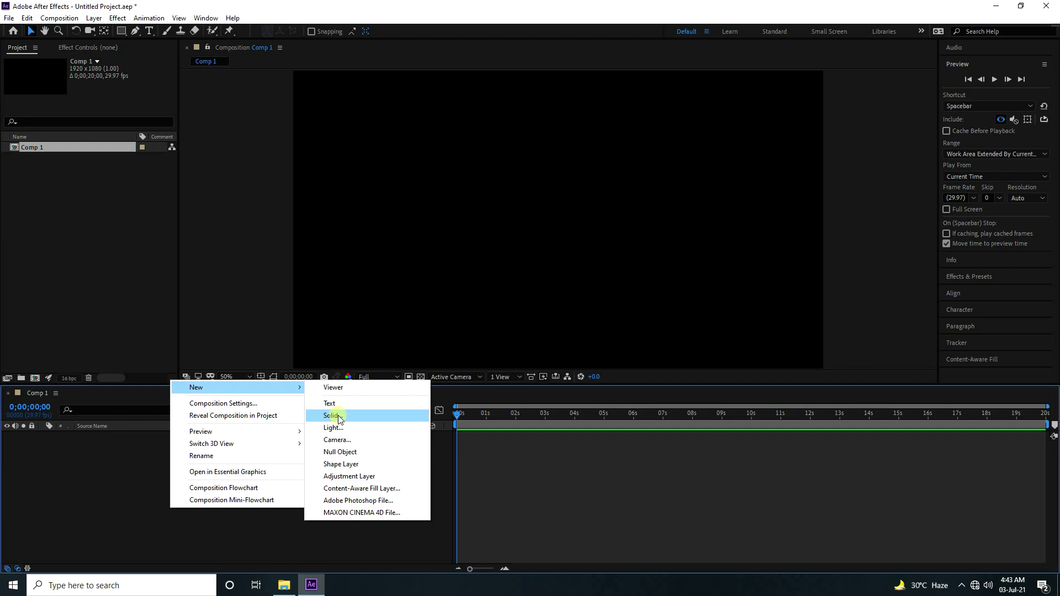
click(336, 417)
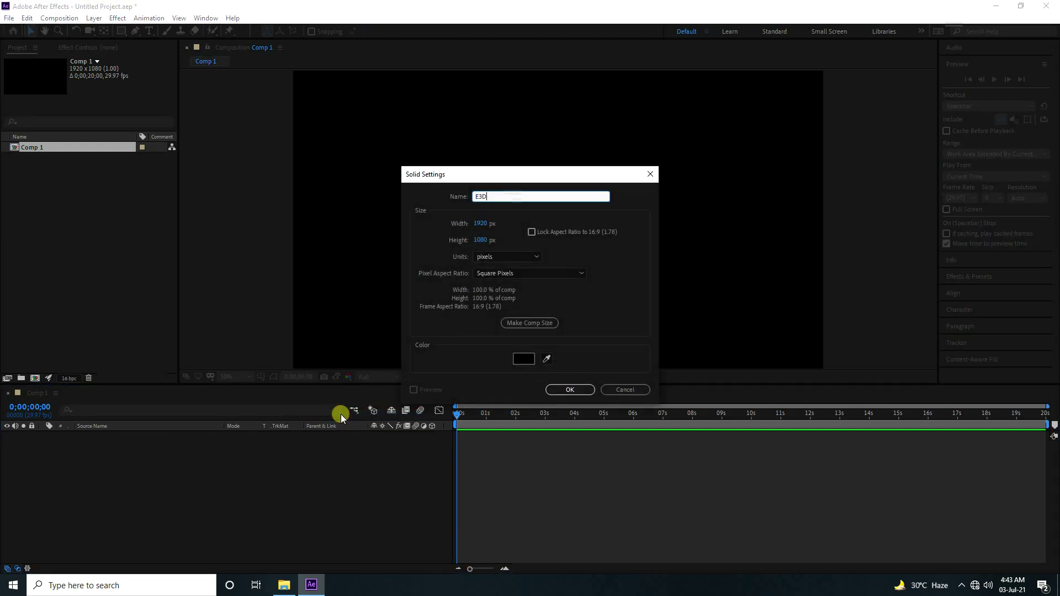
click(568, 390)
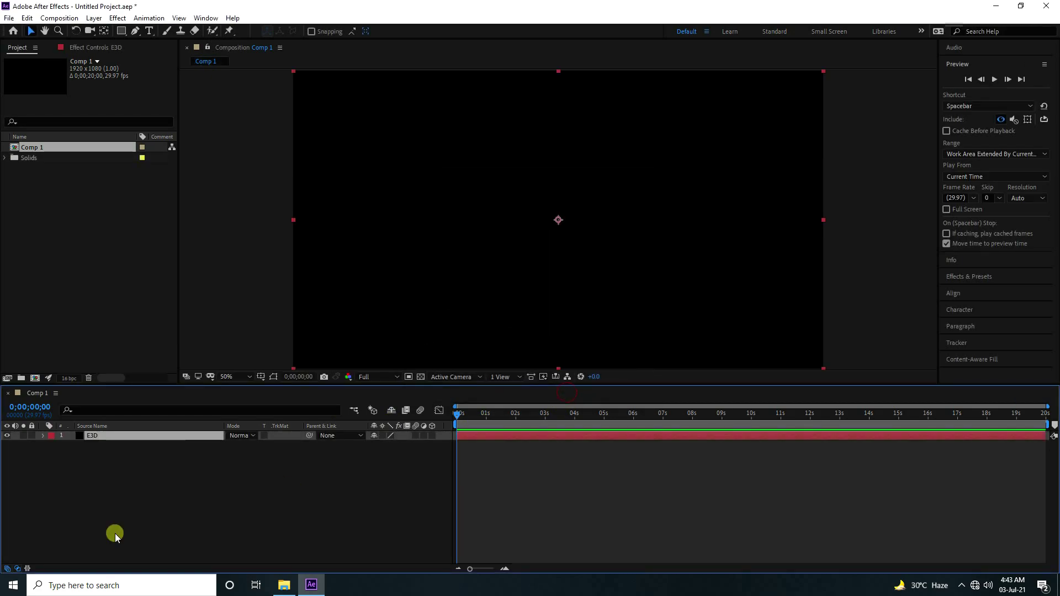
click(115, 532)
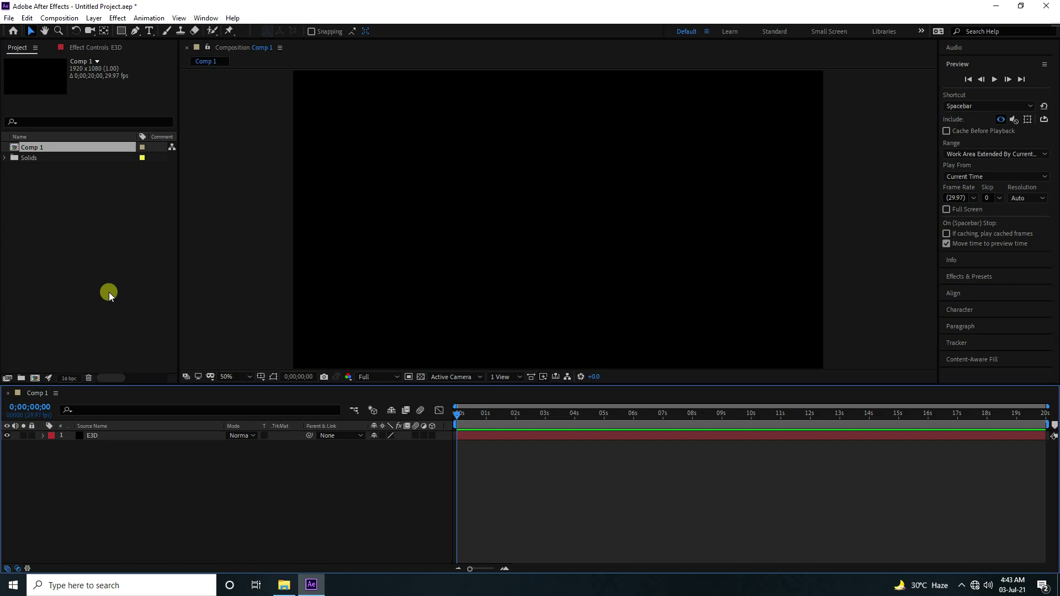
Switch to File Explorer to preview the blue video and the Techit-BM-068 image, and return to After Effects
click(284, 585)
double_click(178, 227)
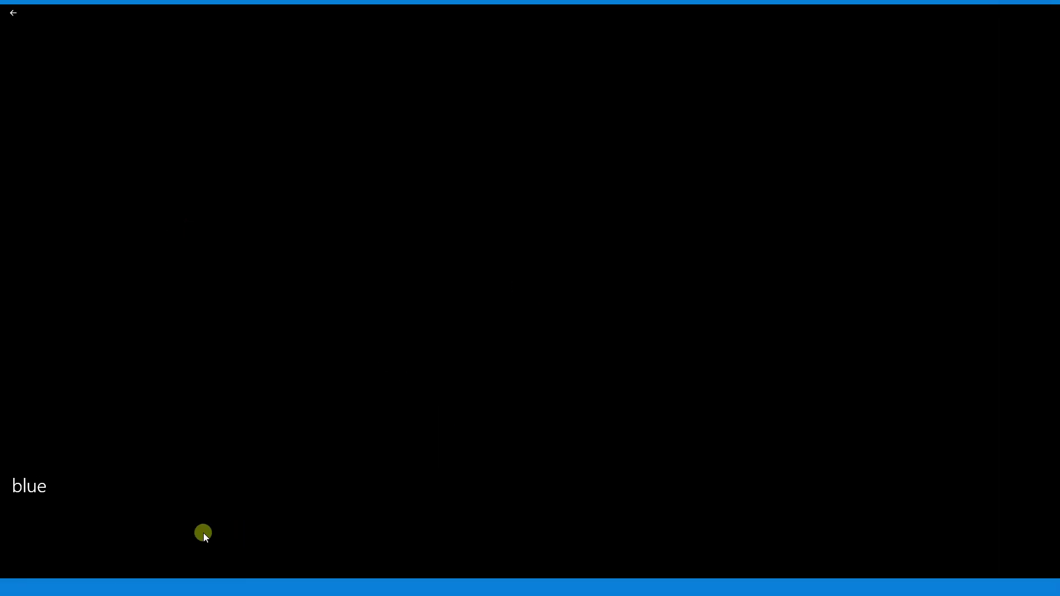
click(179, 535)
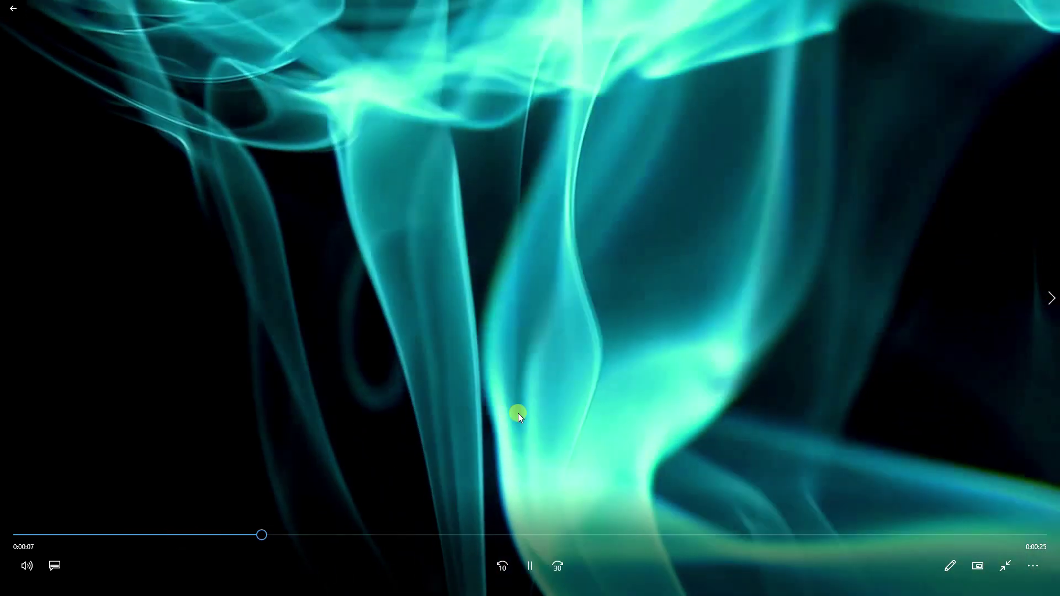
click(1044, 12)
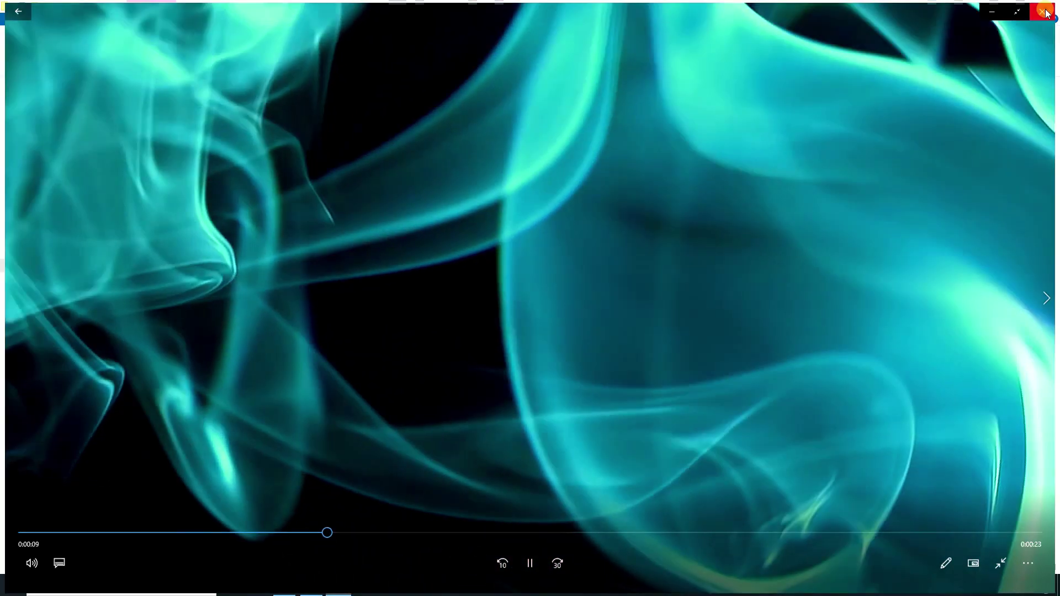
double_click(620, 254)
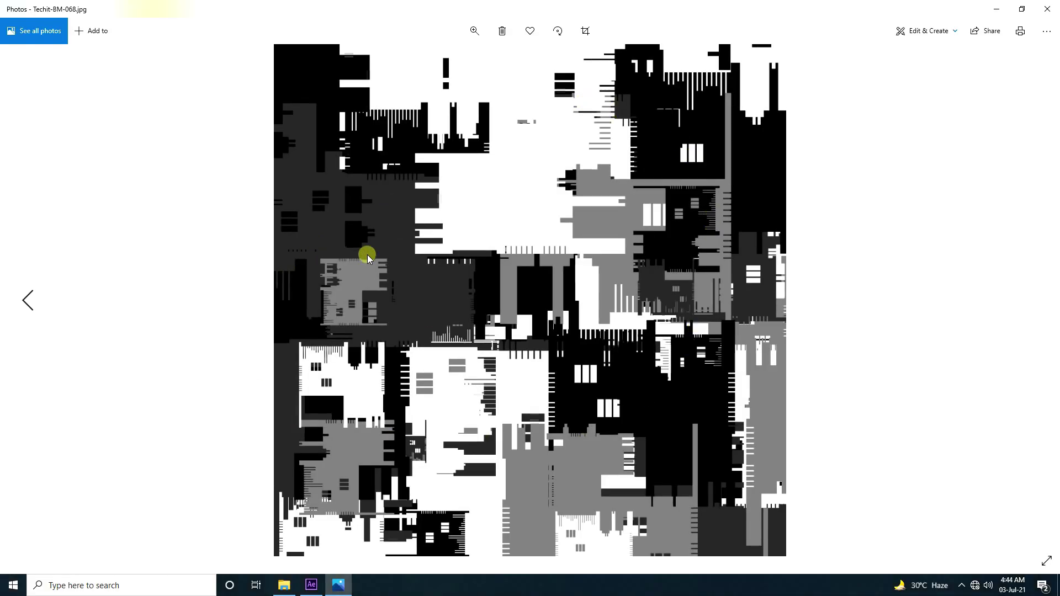
click(1046, 8)
click(312, 584)
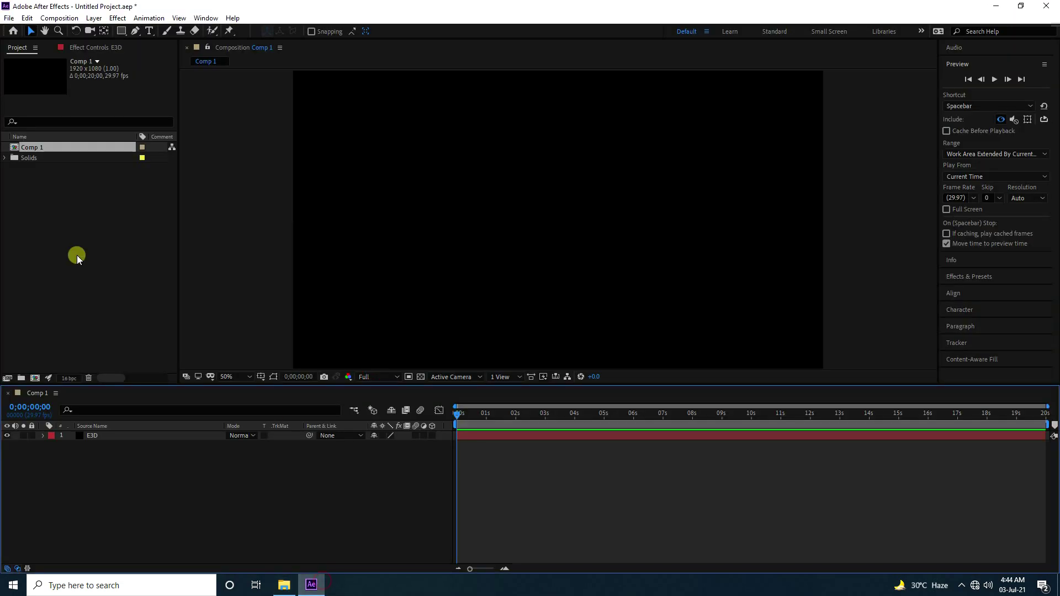
Import blue.mp4, pink.mp4 and Techit-BM-068.jpg from the texture folder, leaving out the green video
right_click(47, 230)
mouse_move(74, 289)
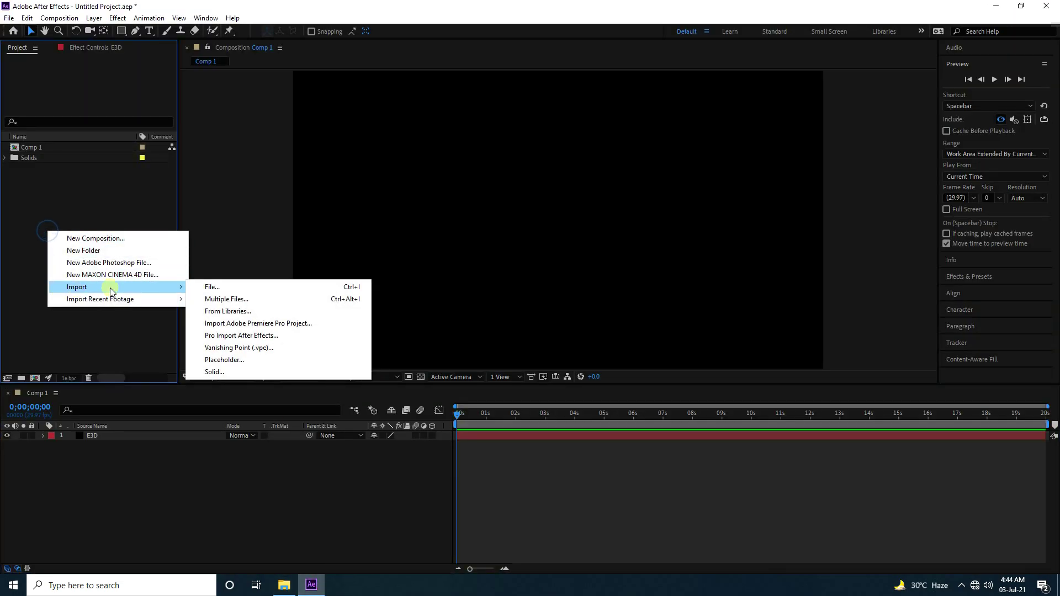
click(234, 284)
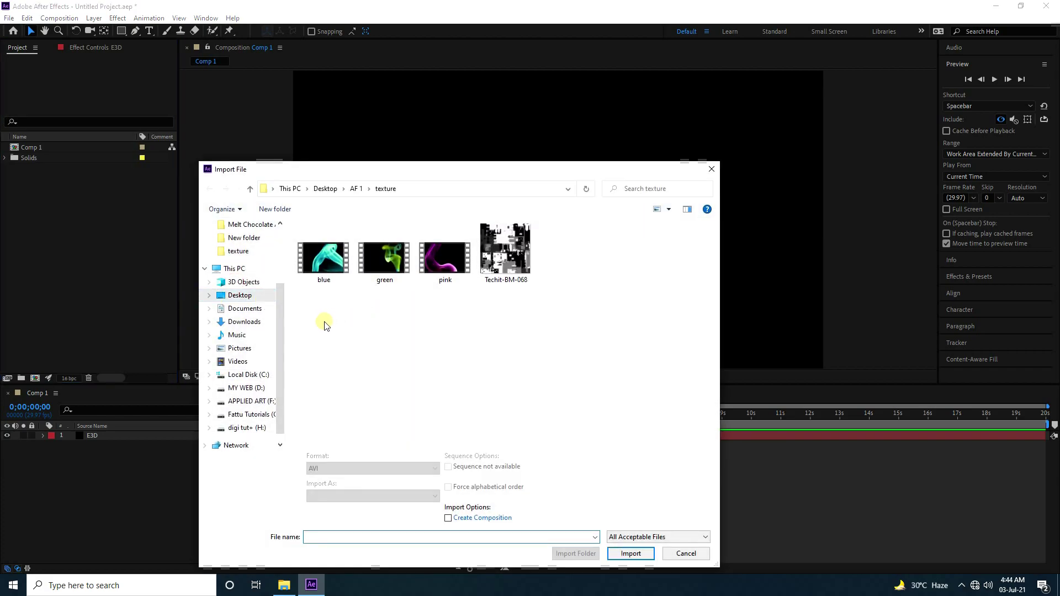
drag(323, 320, 545, 249)
ctrl+click(394, 265)
click(631, 553)
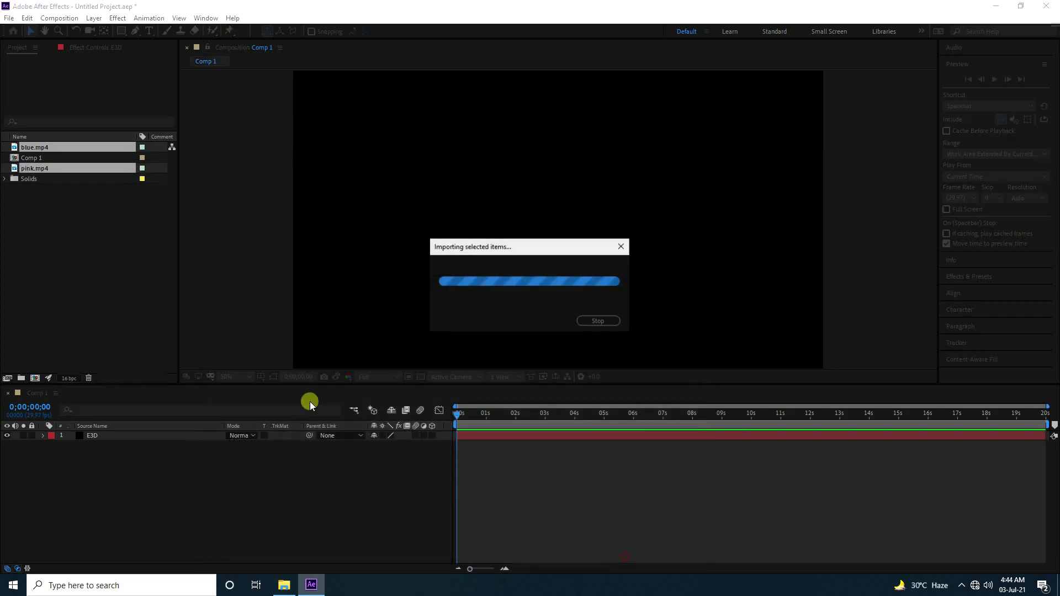
click(131, 482)
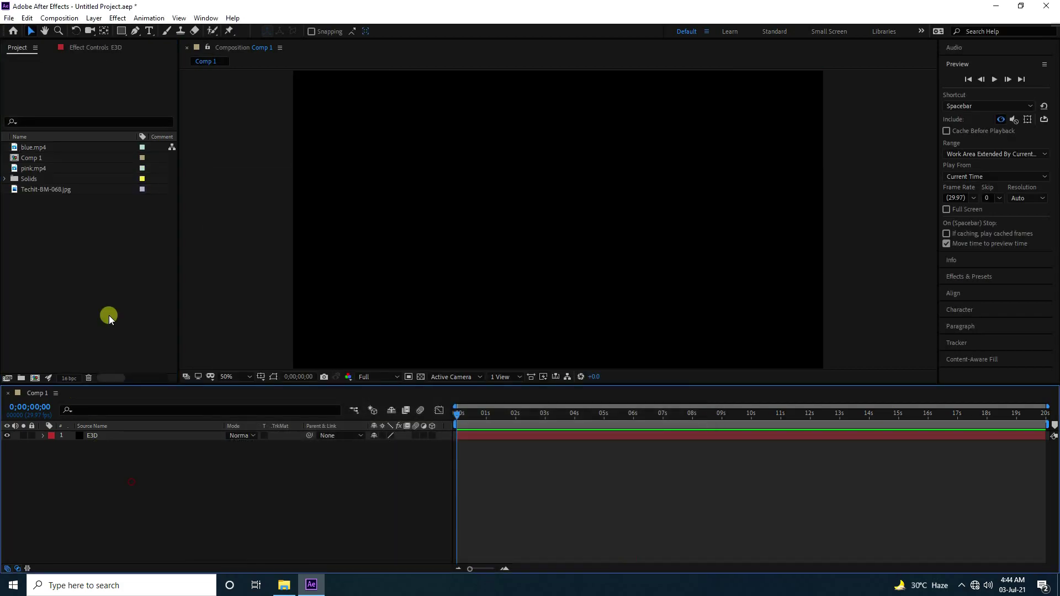
Place Techit-BM-068.jpg above the E3D layer and auto-trace its luminance for the current frame onto a new layer
click(38, 190)
drag(52, 191, 119, 461)
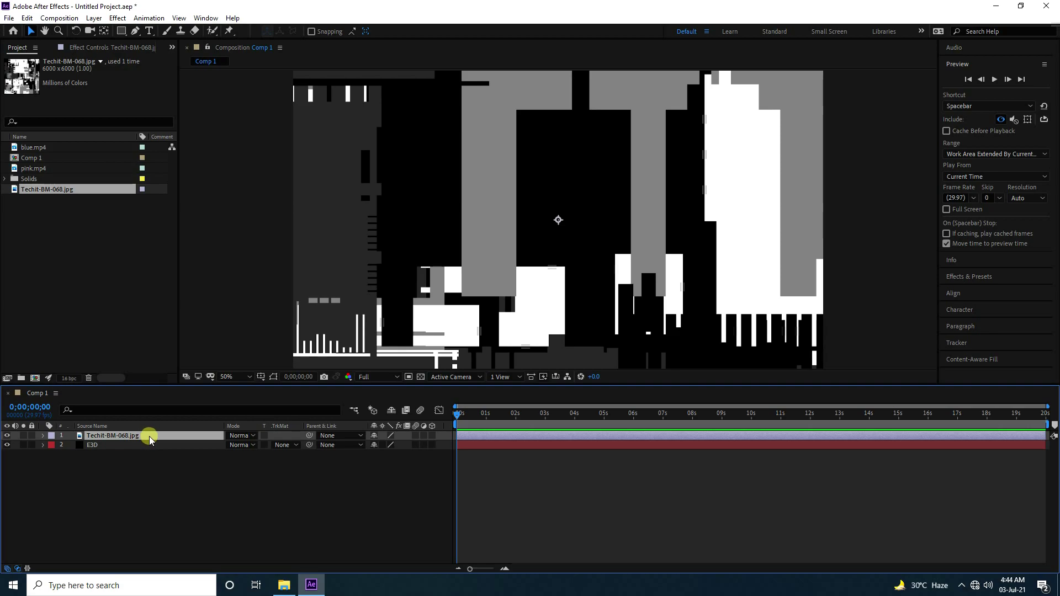
click(94, 18)
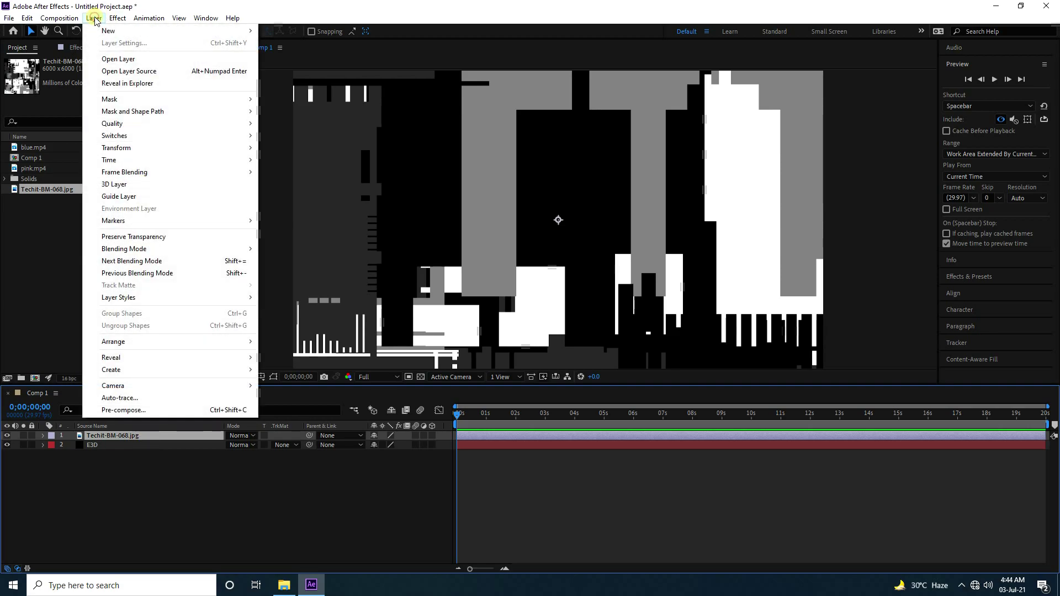
click(119, 398)
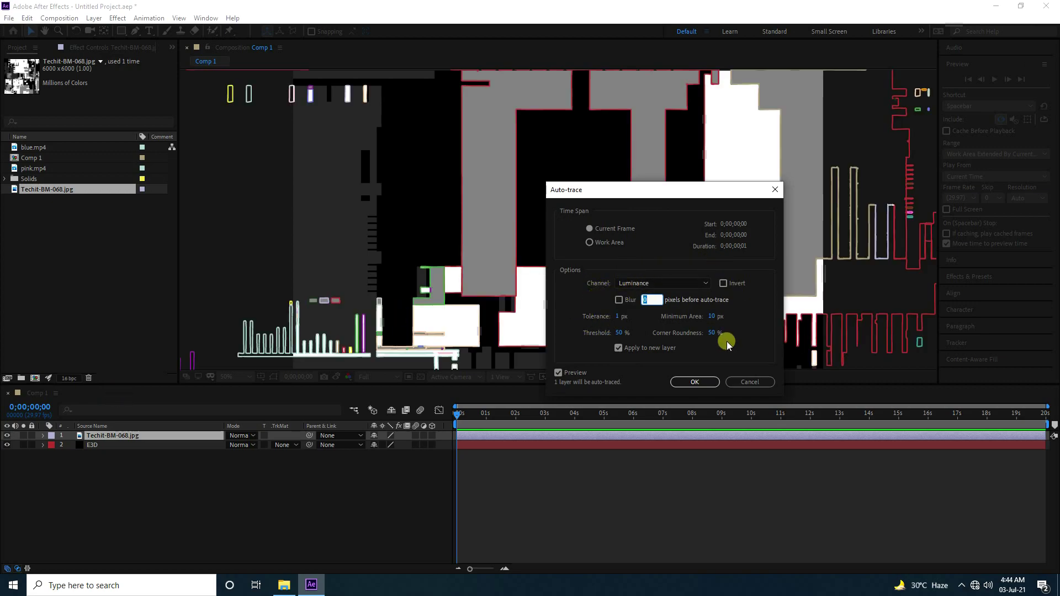
click(690, 382)
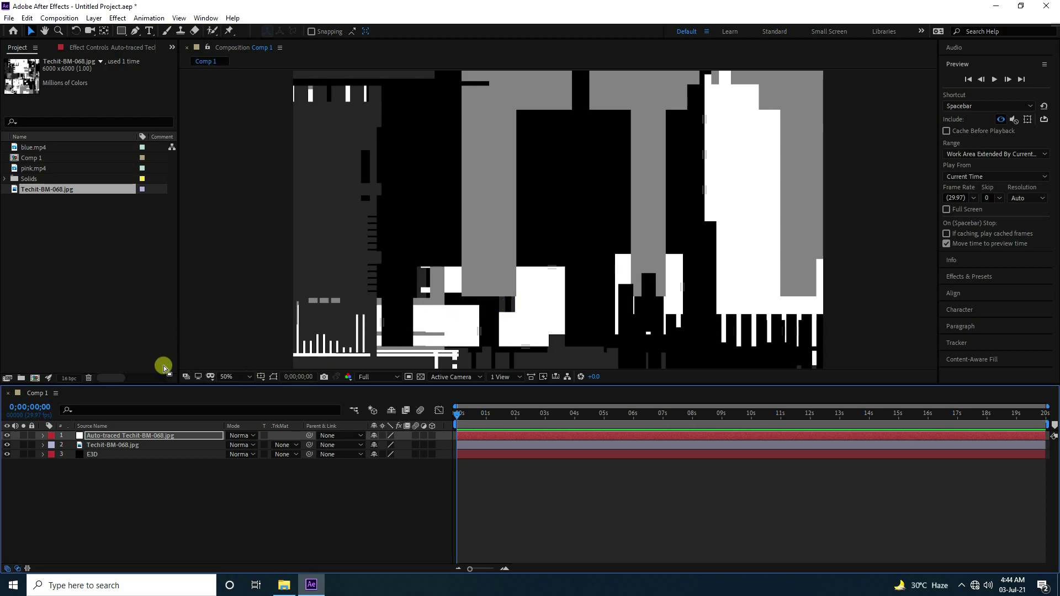
click(137, 482)
Delete the original Techit-BM-068.jpg layer from Comp 1, keeping the auto-traced layer
click(113, 445)
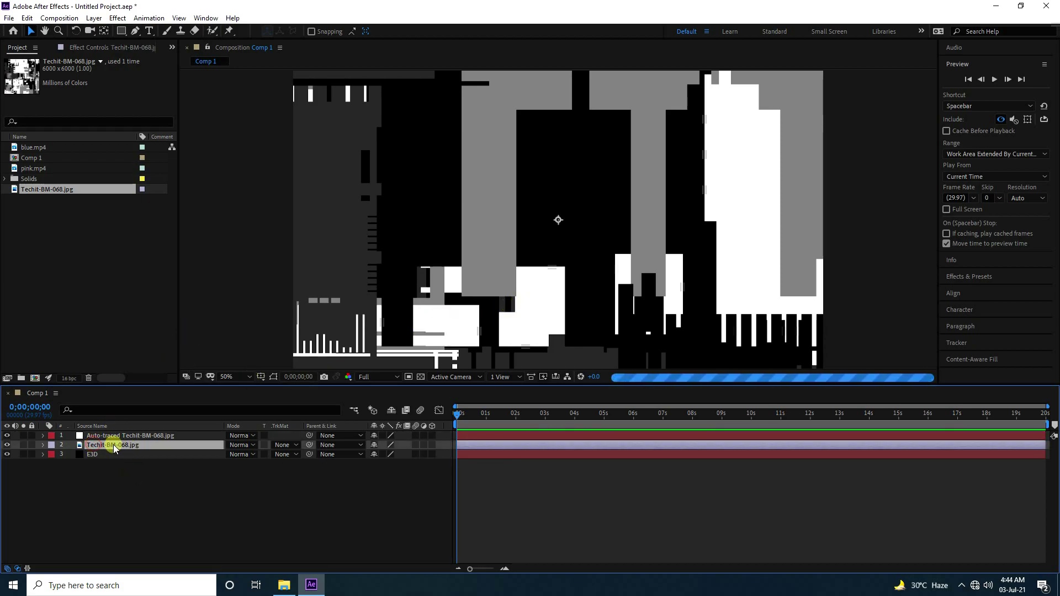
key(Delete)
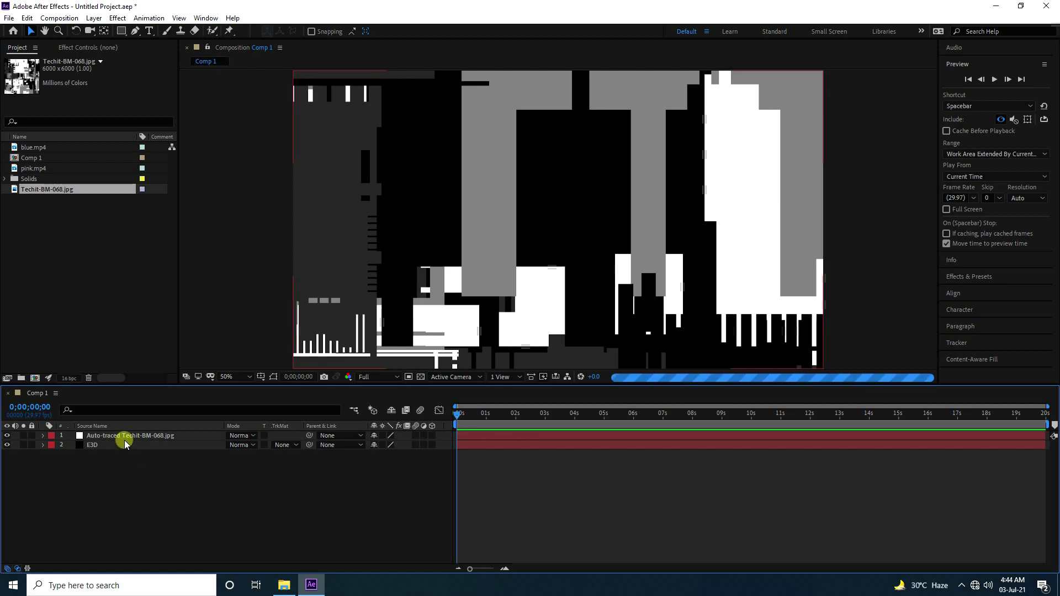
click(119, 436)
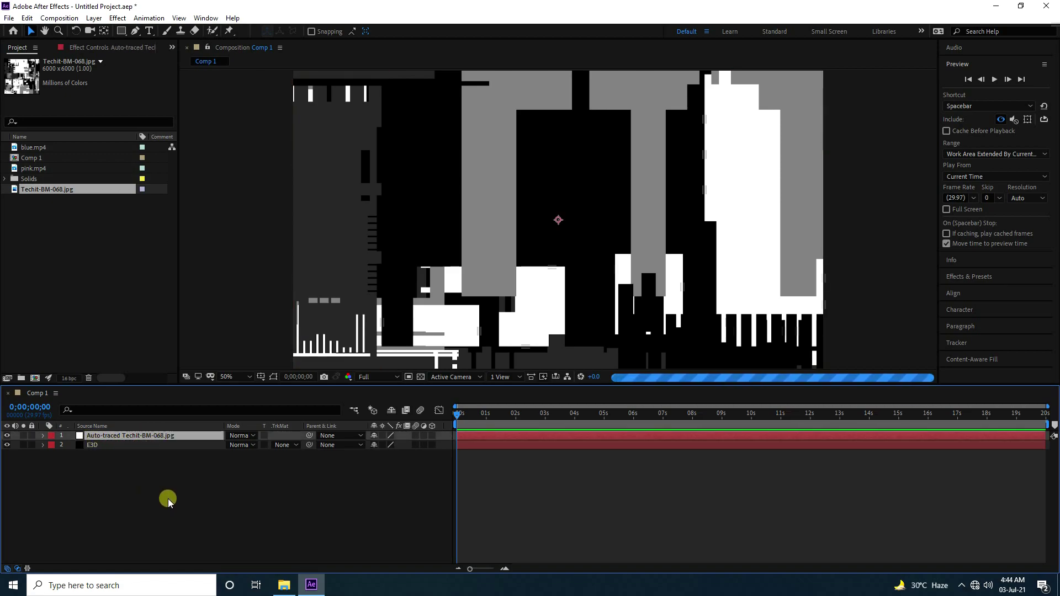
Create a separate composition from each of the pink.mp4 and blue.mp4 clips
click(14, 170)
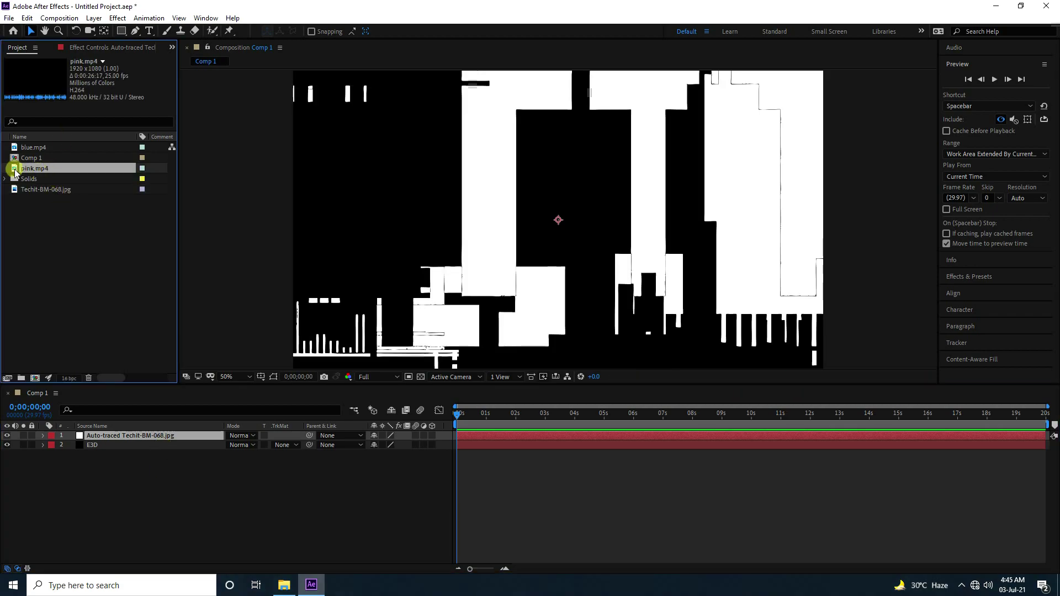
drag(16, 172, 37, 374)
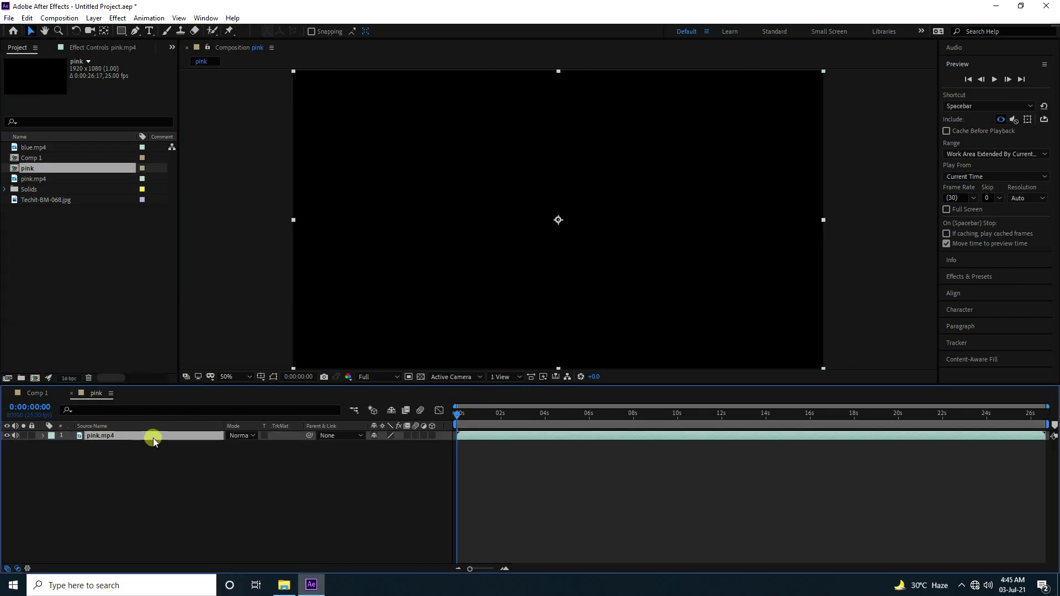
click(16, 148)
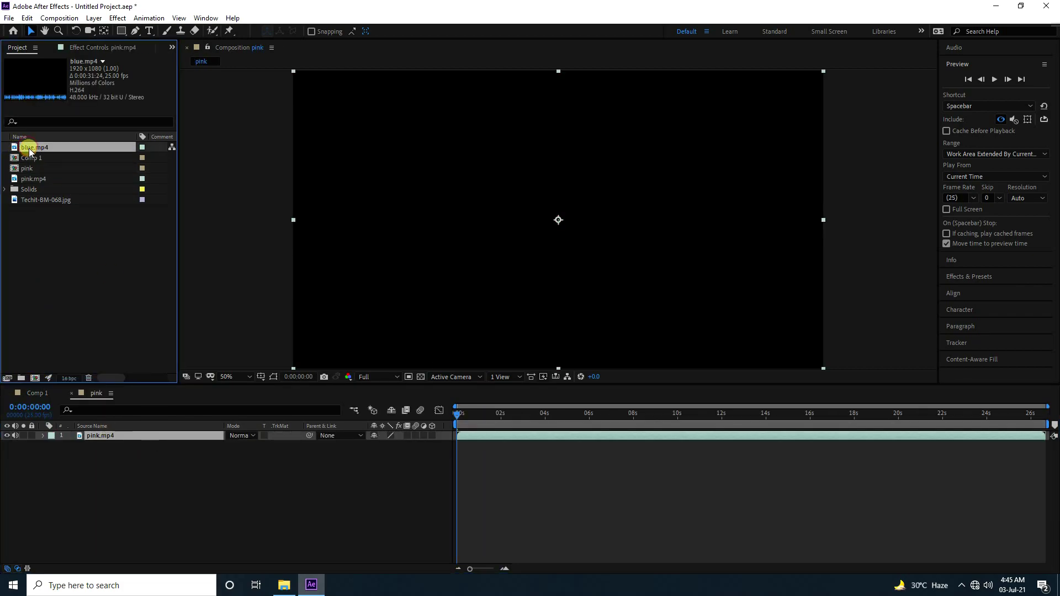
drag(29, 150, 34, 381)
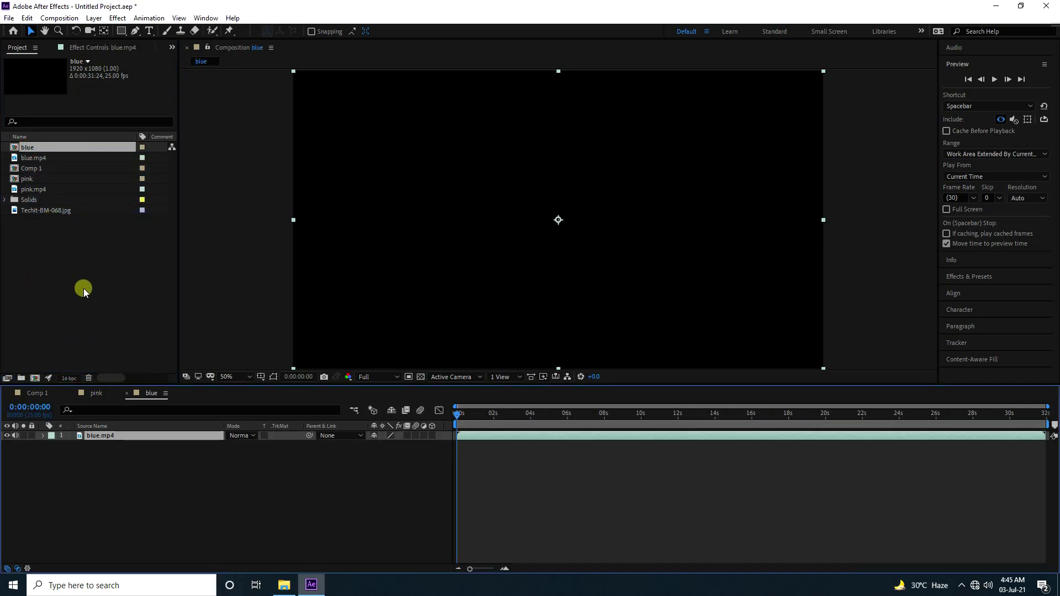
Add the pink and blue compositions to Comp 1 as layers below the E3D solid
click(34, 393)
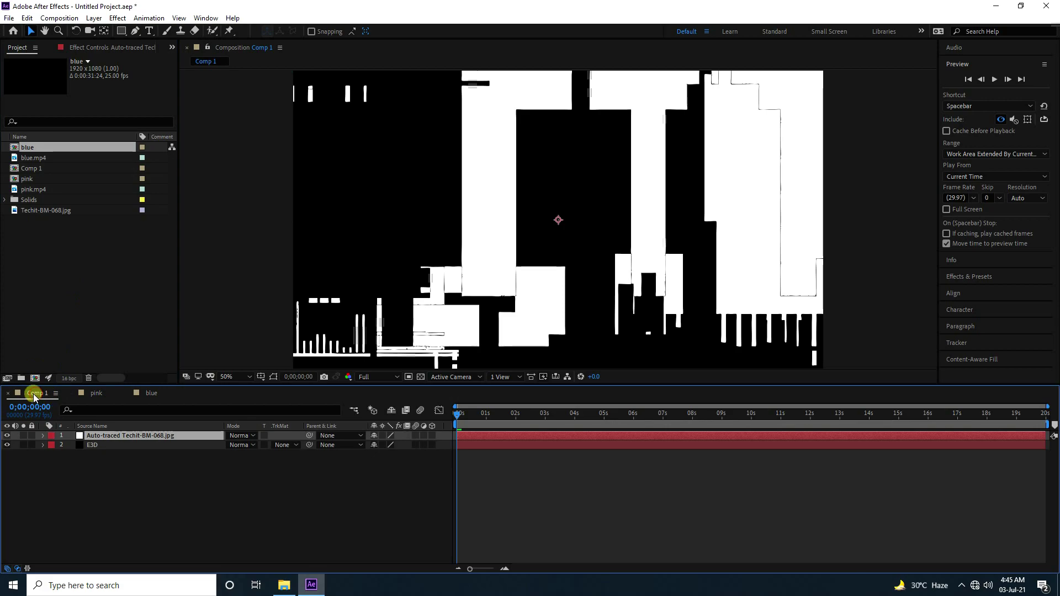
drag(25, 177, 109, 481)
drag(28, 147, 108, 494)
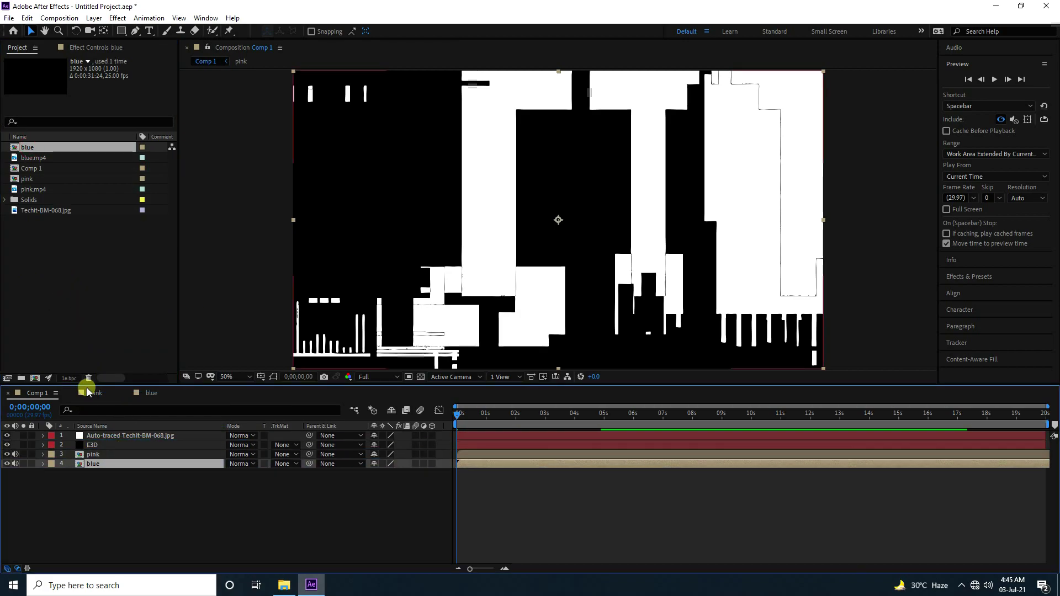
click(117, 475)
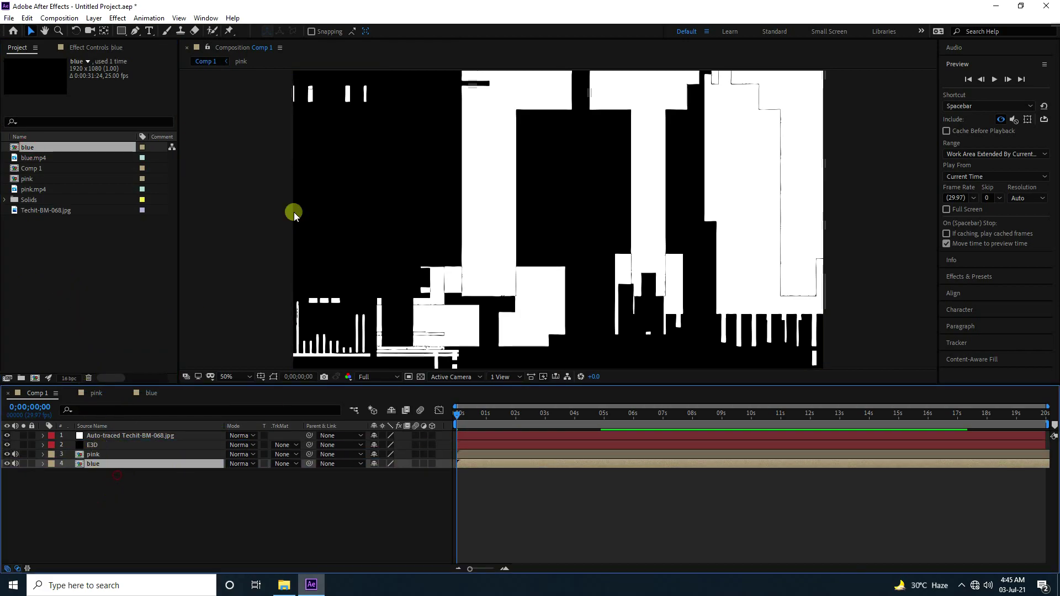
Hide the pink, blue and auto-traced layers in Comp 1
click(11, 455)
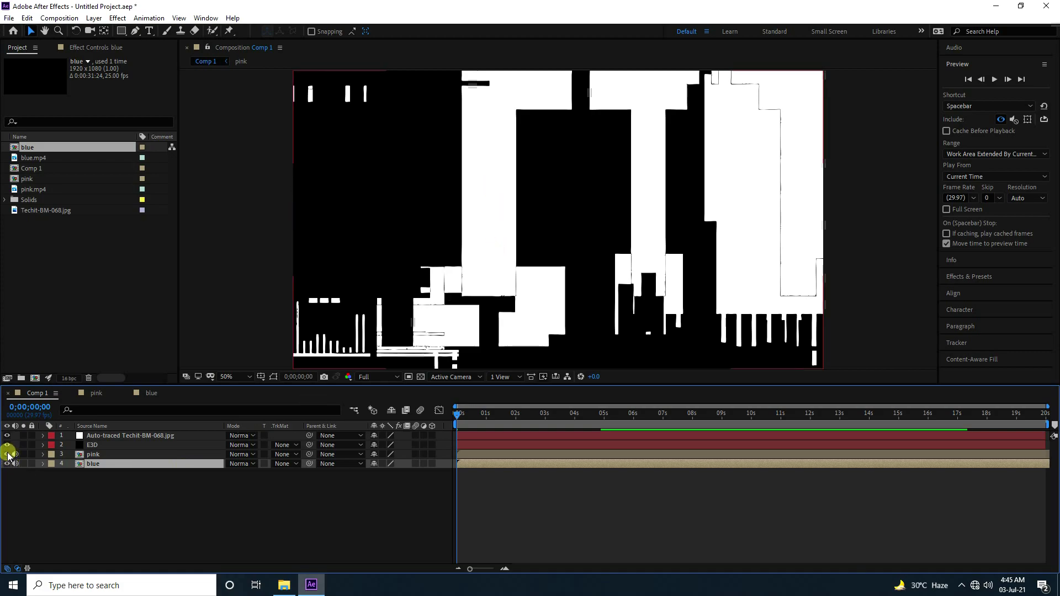
click(8, 456)
click(52, 469)
click(7, 462)
click(11, 436)
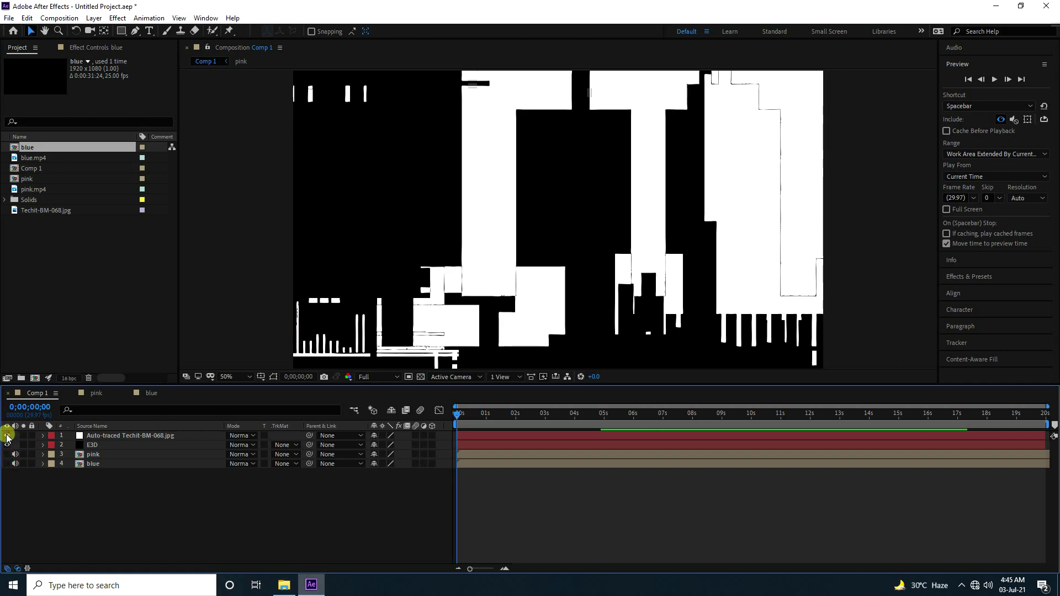
click(50, 463)
Move the E3D solid to the top of the layer stack and apply the Video Copilot Element effect to it
mouse_move(91, 445)
mouse_down()
mouse_move(77, 442)
mouse_move(97, 438)
mouse_up()
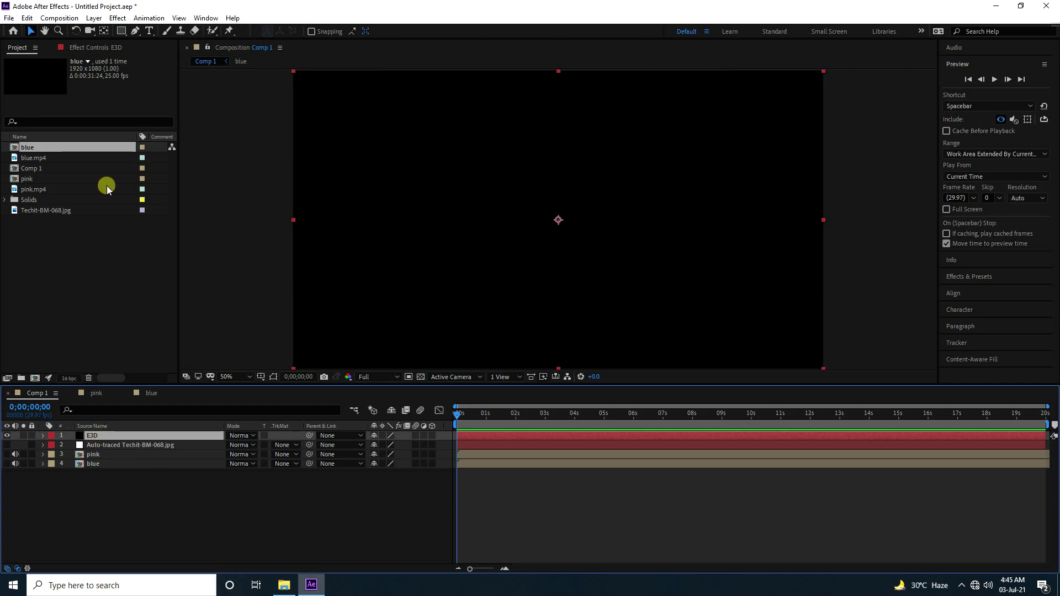
click(118, 18)
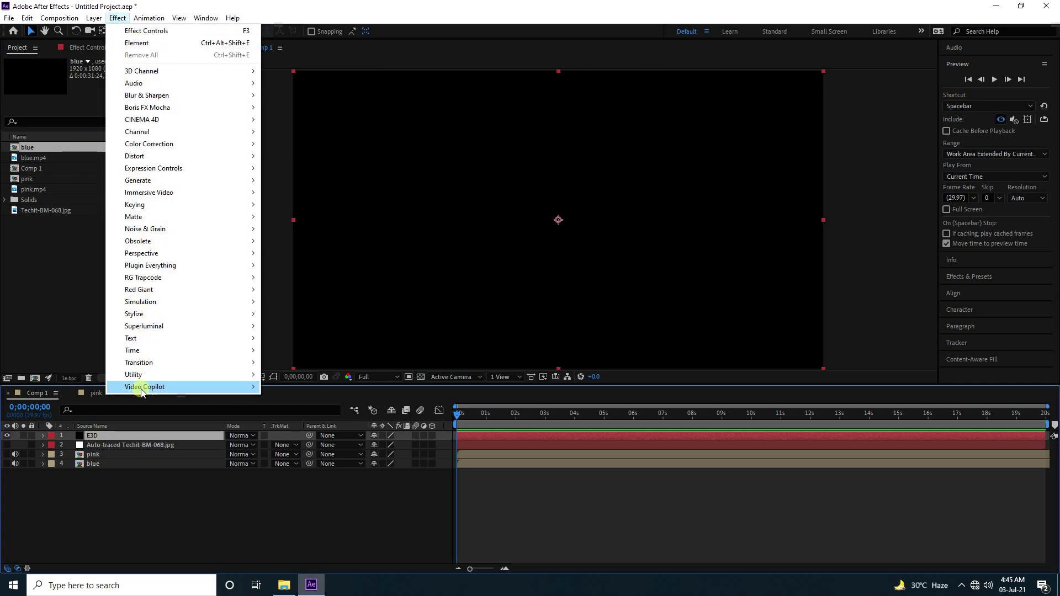
mouse_move(208, 386)
click(289, 388)
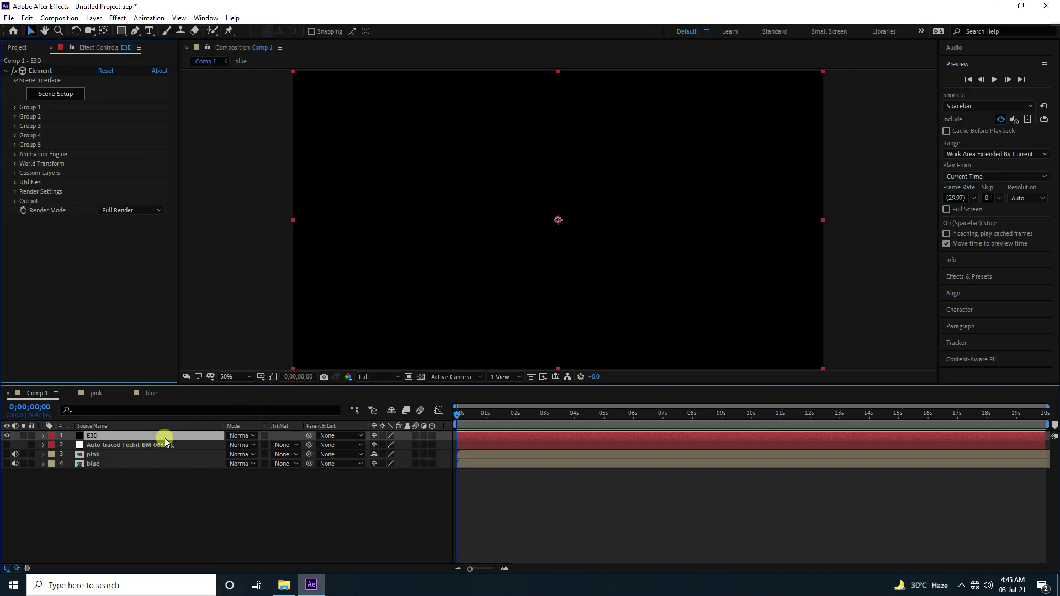
Assign the Auto-traced Techit-BM-068.jpg layer as Path Layer 1 in the Element effect's custom text and masks
click(15, 173)
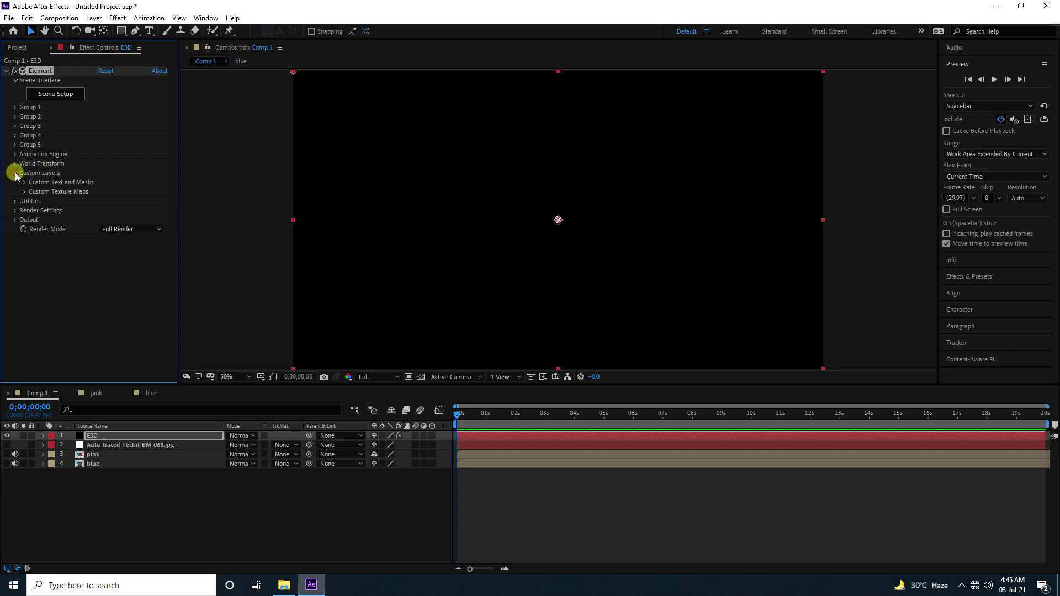
click(24, 182)
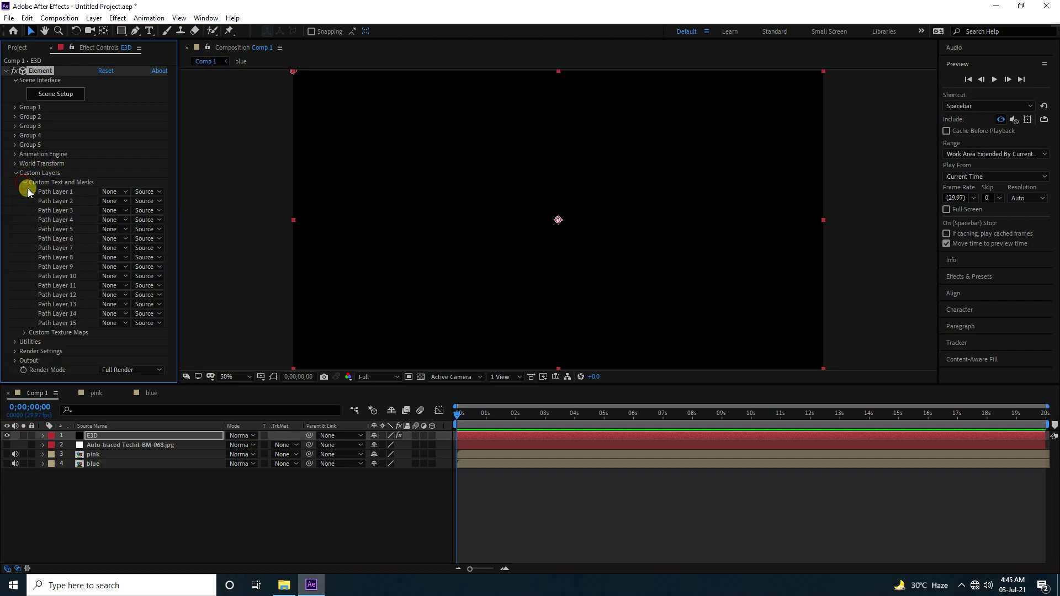
click(121, 191)
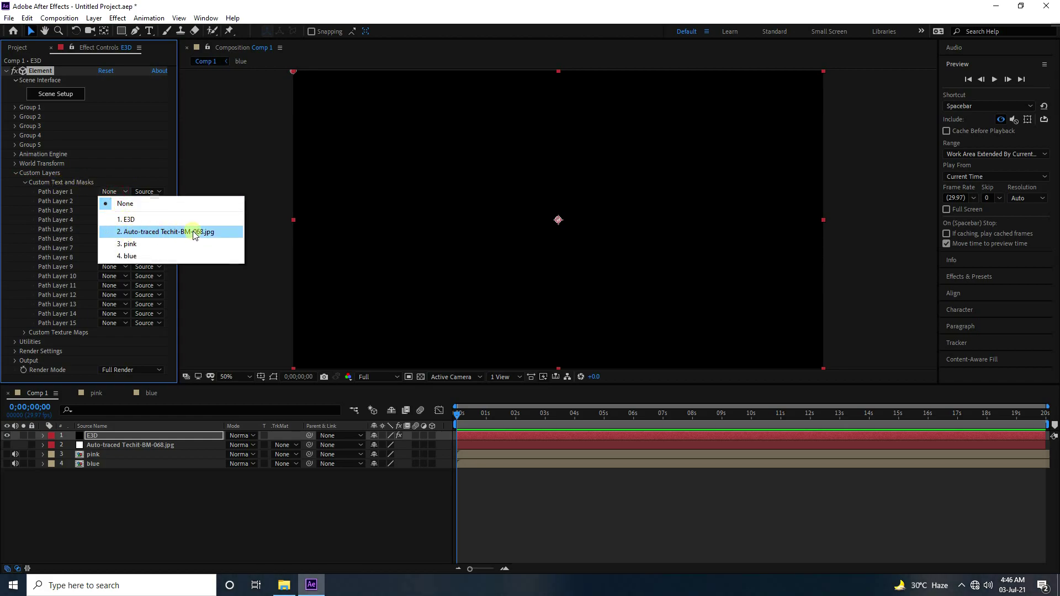
click(213, 233)
Assign pink as Layer 1 and blue as Layer 2 in the Element effect's custom texture maps
click(24, 183)
click(24, 191)
click(123, 189)
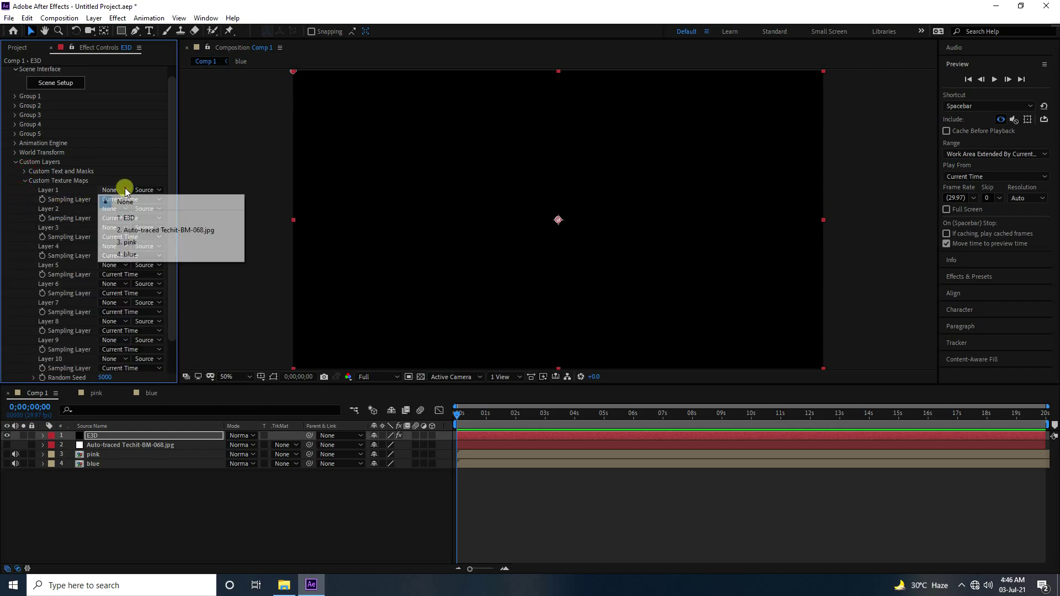
click(139, 243)
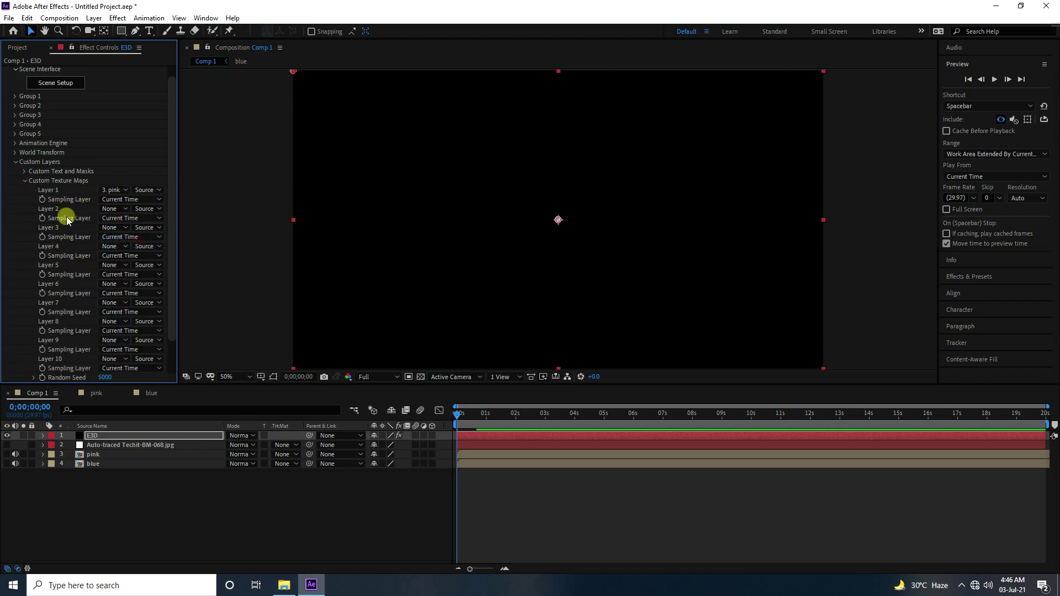
click(120, 207)
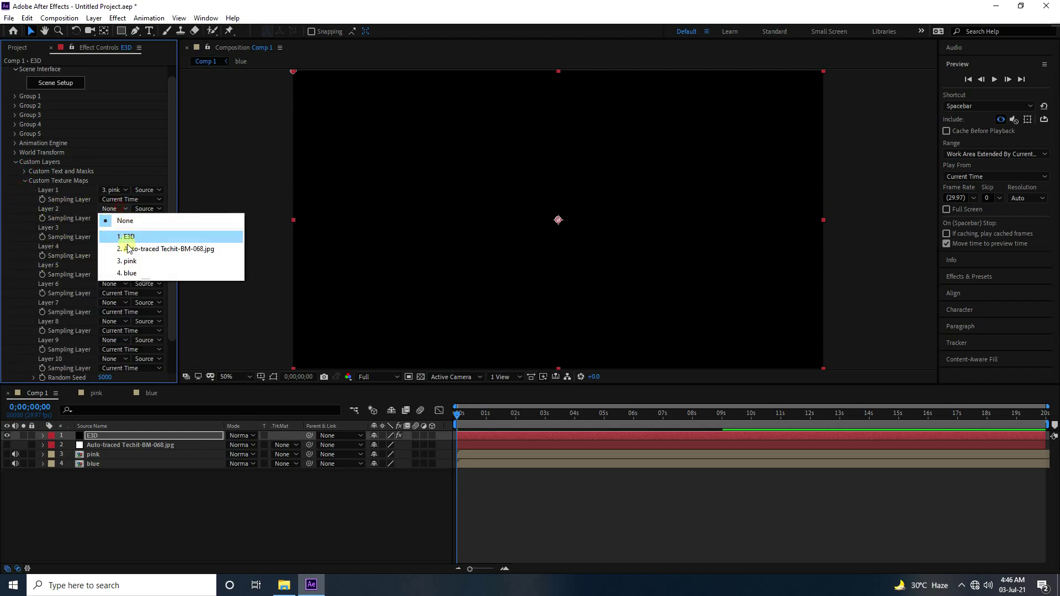
click(130, 273)
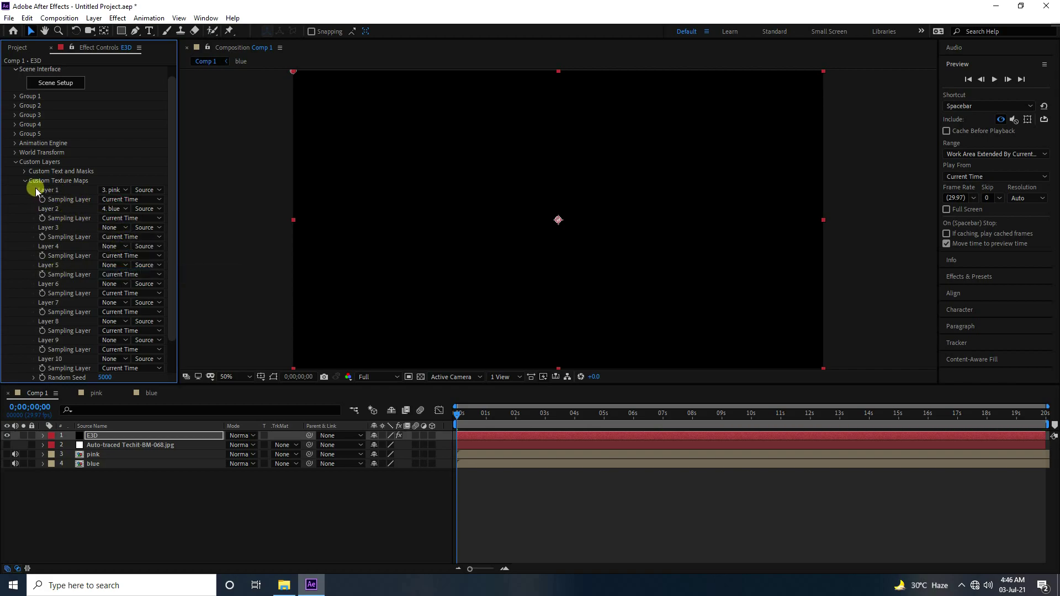
click(16, 161)
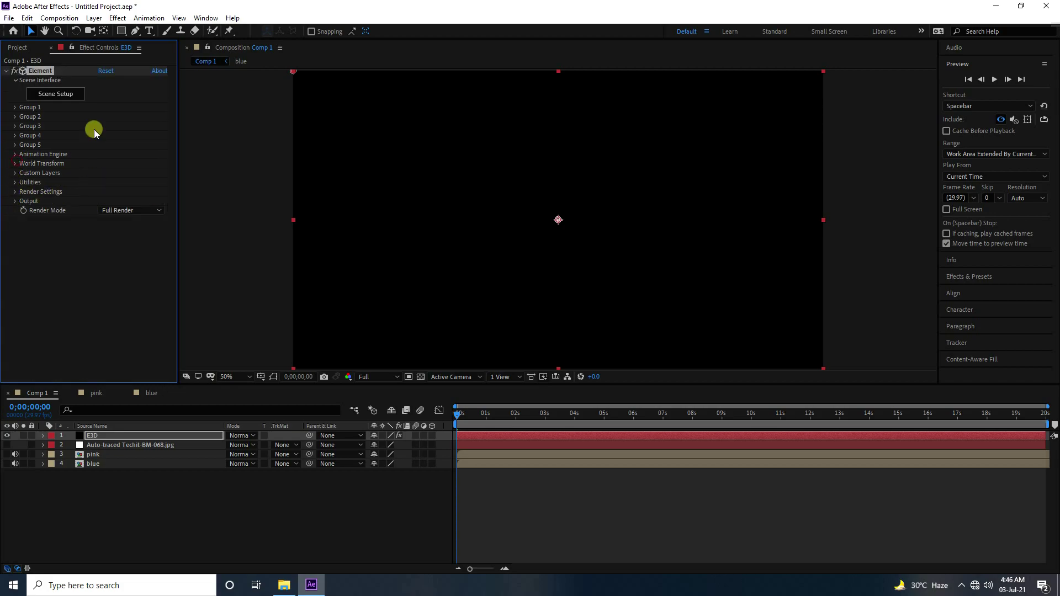
Open Element's Scene Setup and add the Tech_Rings_04 model from the Motion_Design_2 Tech_Components collection
click(61, 94)
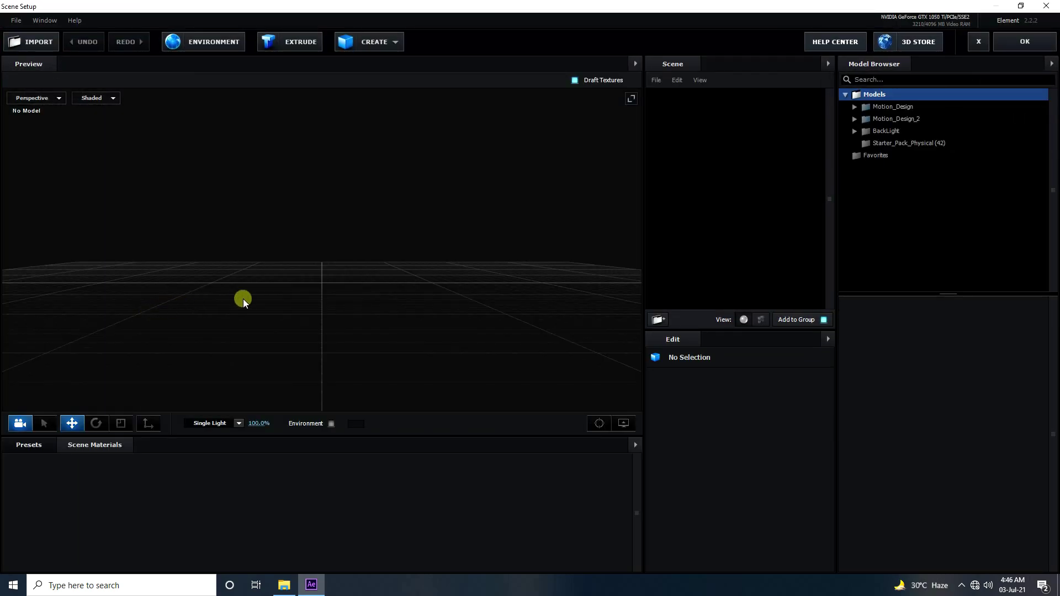
drag(242, 336, 264, 354)
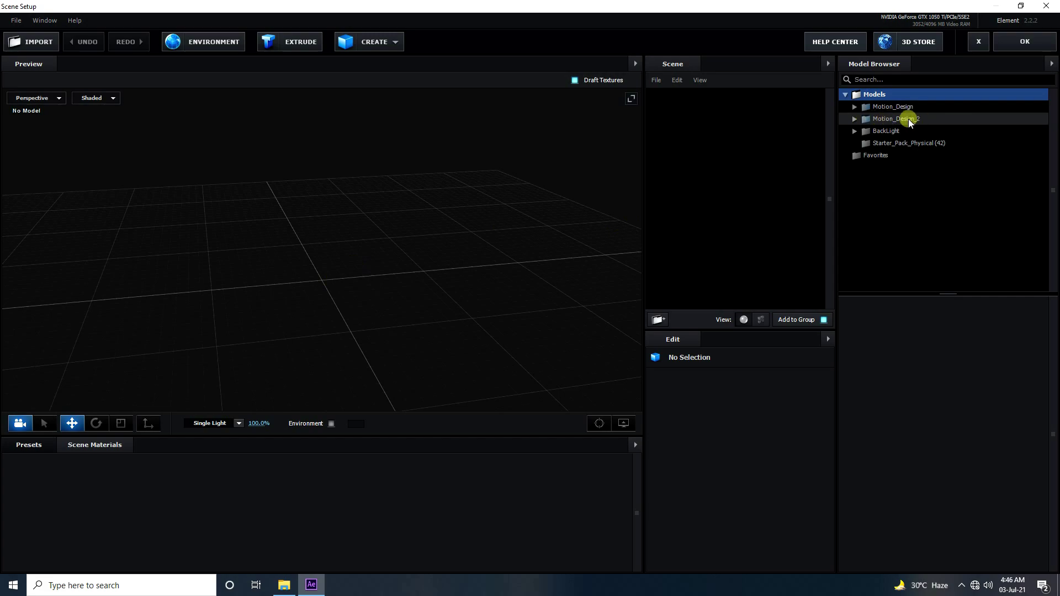
click(864, 119)
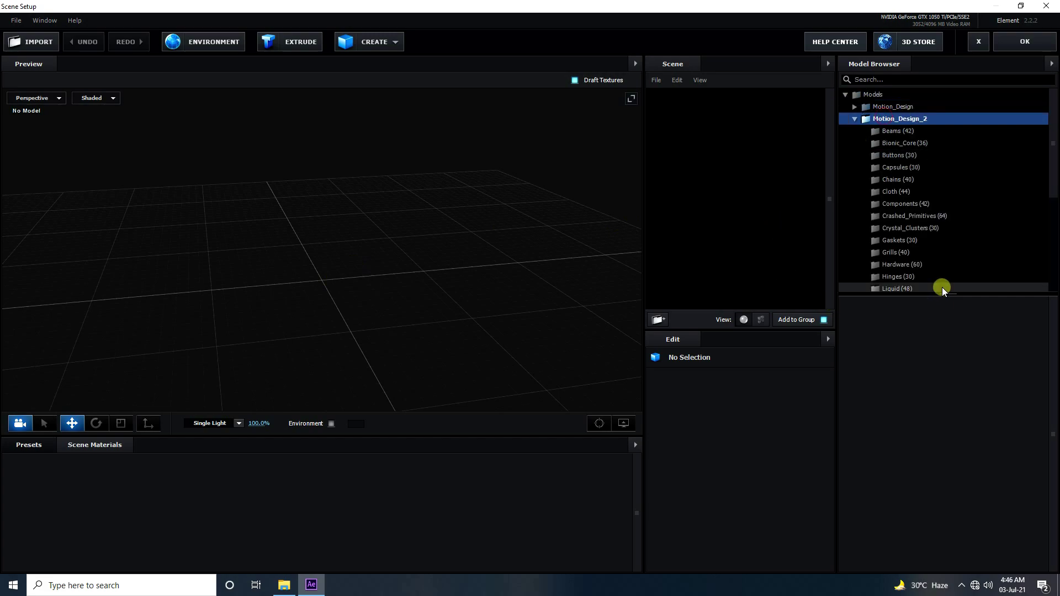
scroll(905, 232, down, 5)
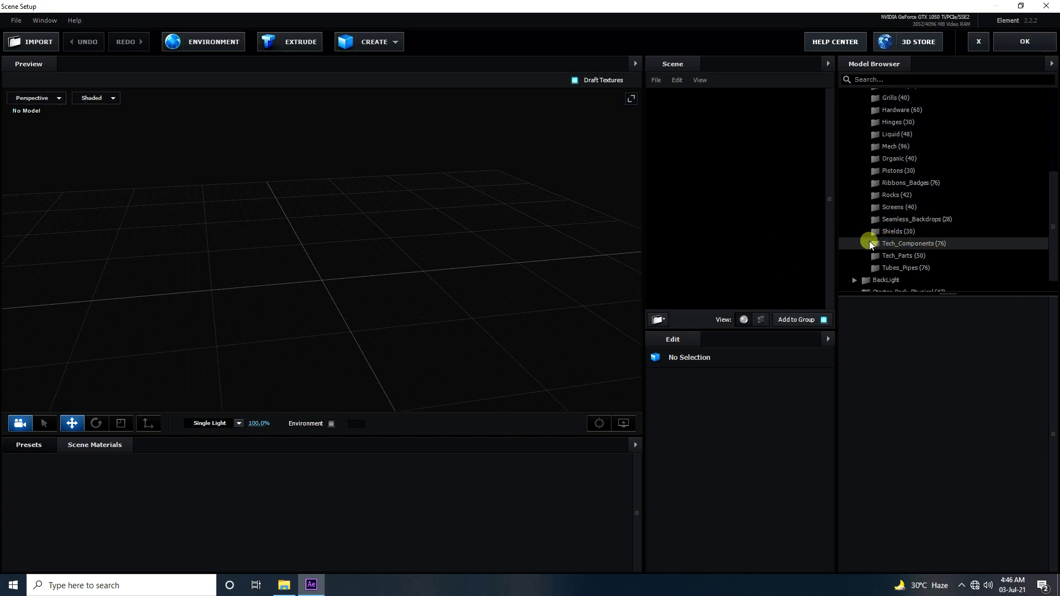
click(917, 243)
scroll(942, 402, down, 2)
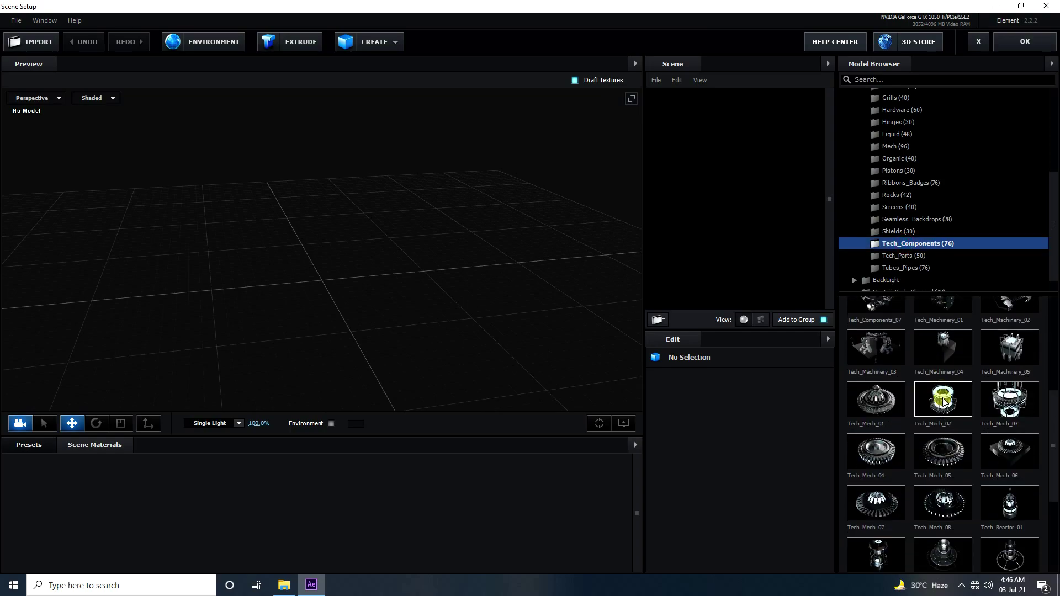
scroll(943, 403, down, 3)
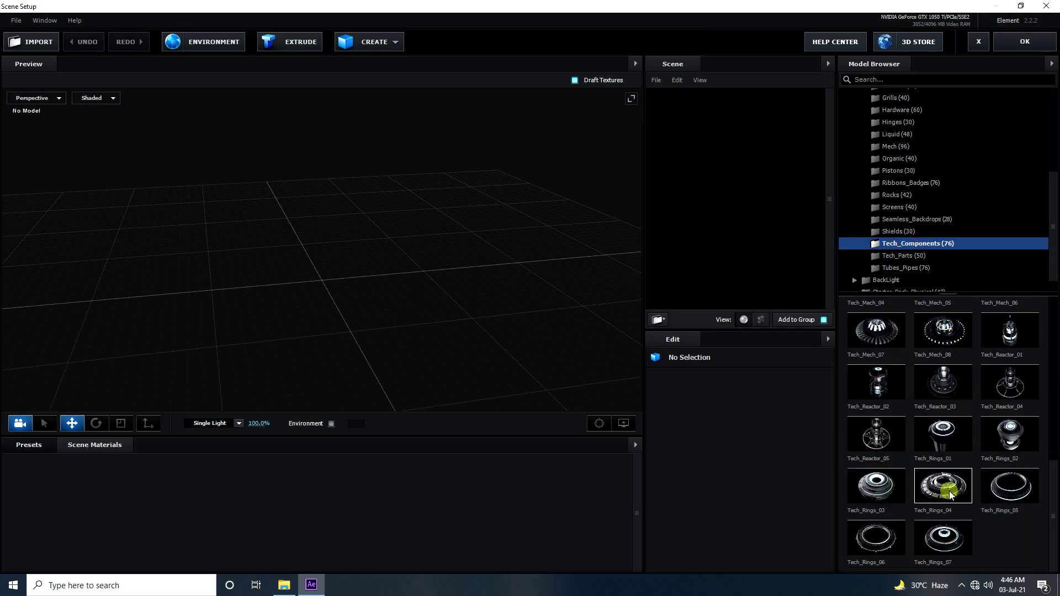
click(949, 494)
drag(288, 336, 333, 320)
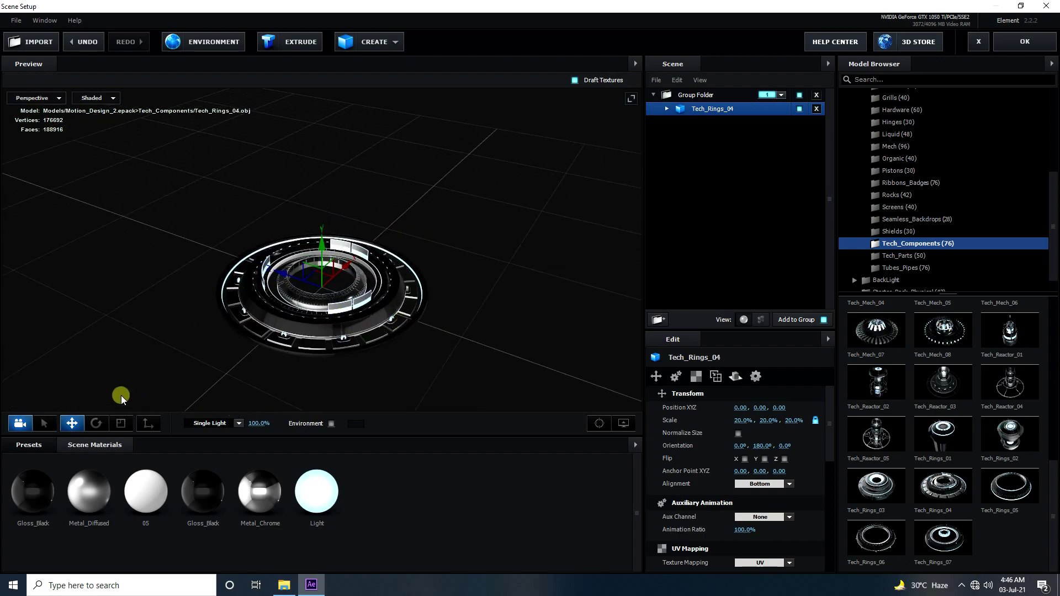
Create a sphere and raise it above the Tech_Rings_04 base to a Y position of about 0.64
click(381, 42)
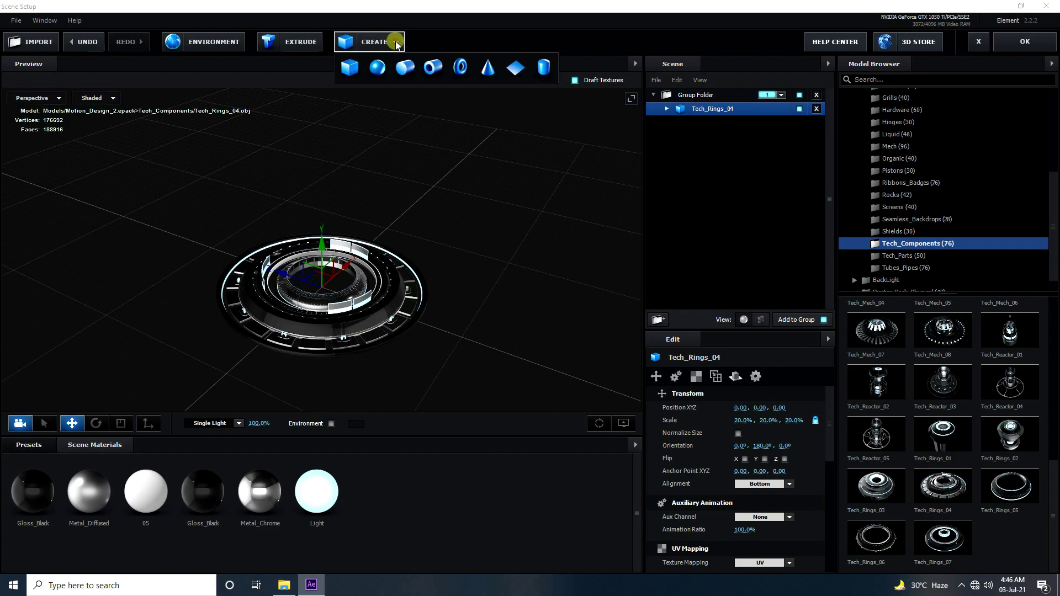
click(375, 66)
drag(326, 240, 326, 153)
drag(600, 345, 601, 326)
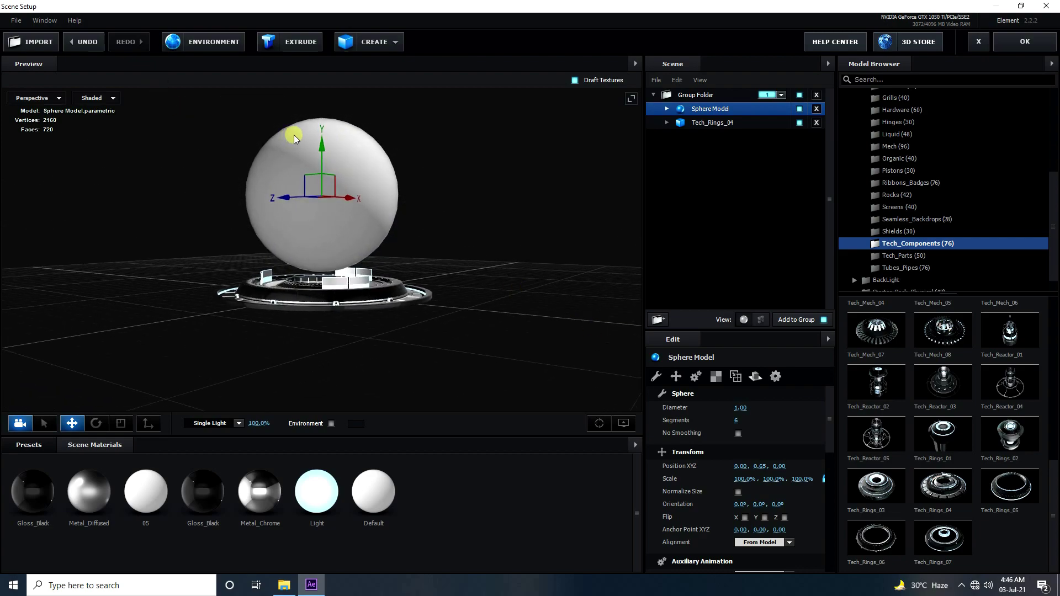
drag(323, 147, 325, 155)
scroll(317, 142, up, 2)
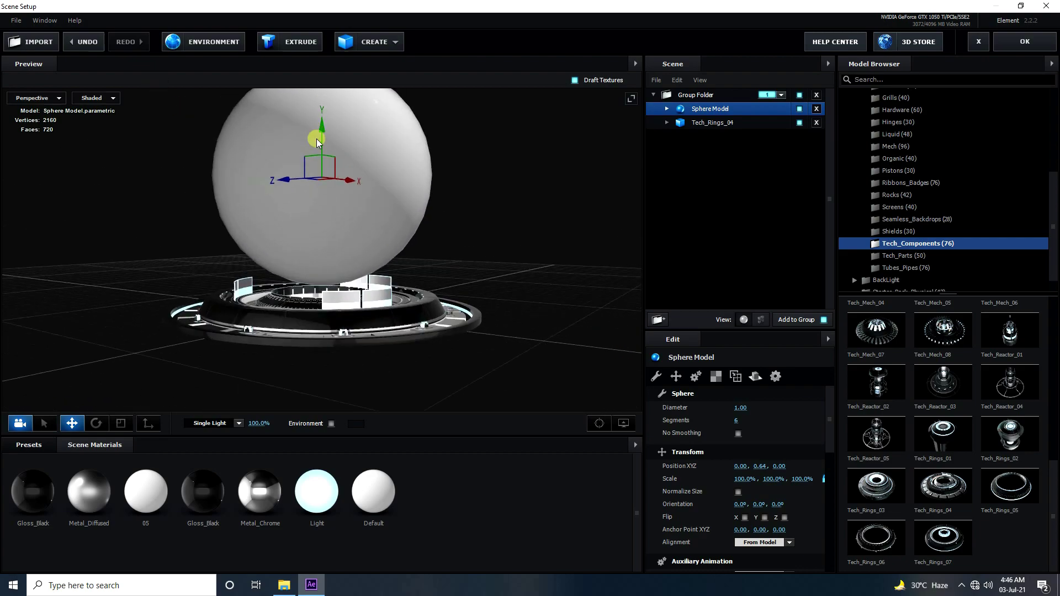
Smooth the sphere by setting its segments to 200
scroll(452, 214, up, 2)
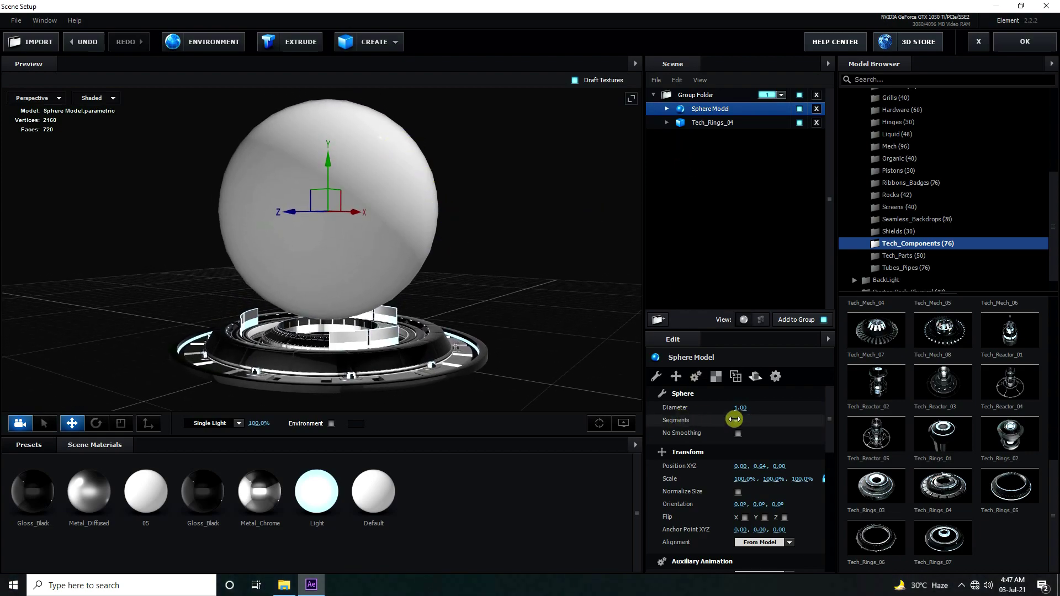
drag(734, 420, 742, 420)
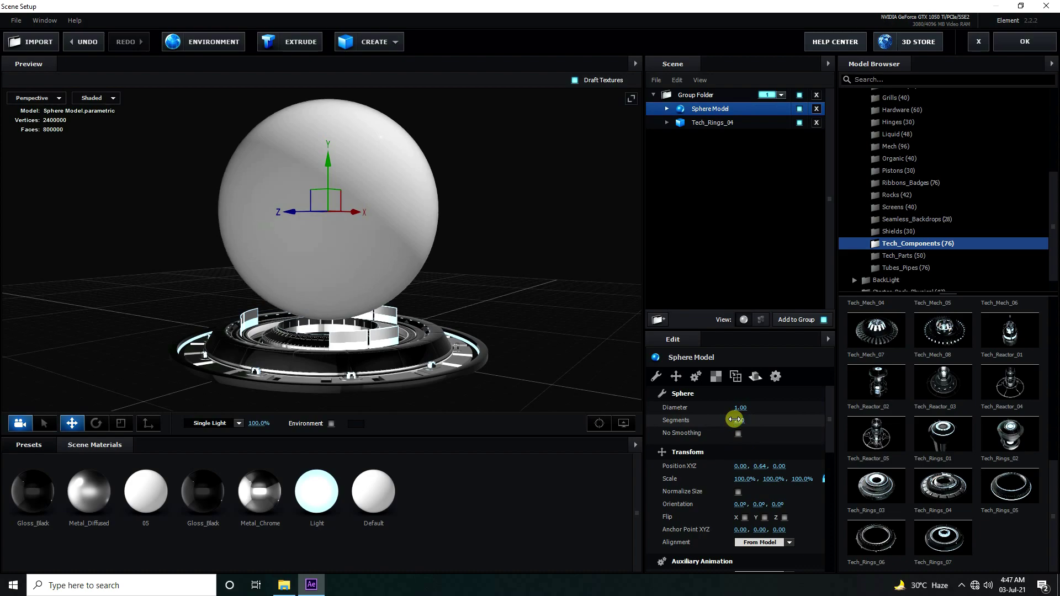
drag(531, 318, 483, 319)
Add the Bionic_Core_18 model from the Bionic_Core collection and raise it above the sphere to a Y position of about 1.30
scroll(949, 176, up, 5)
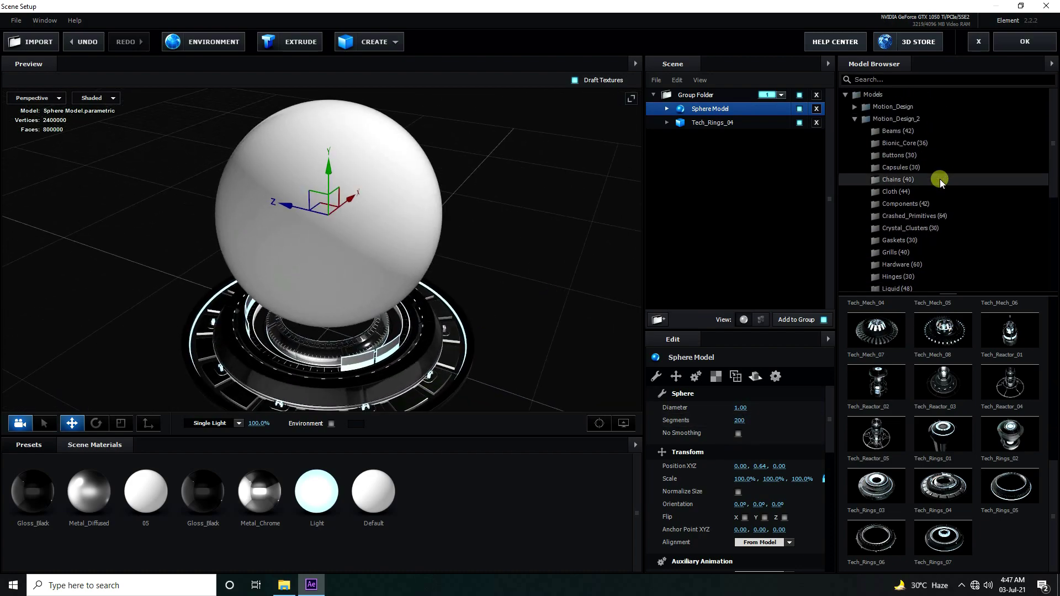
click(897, 143)
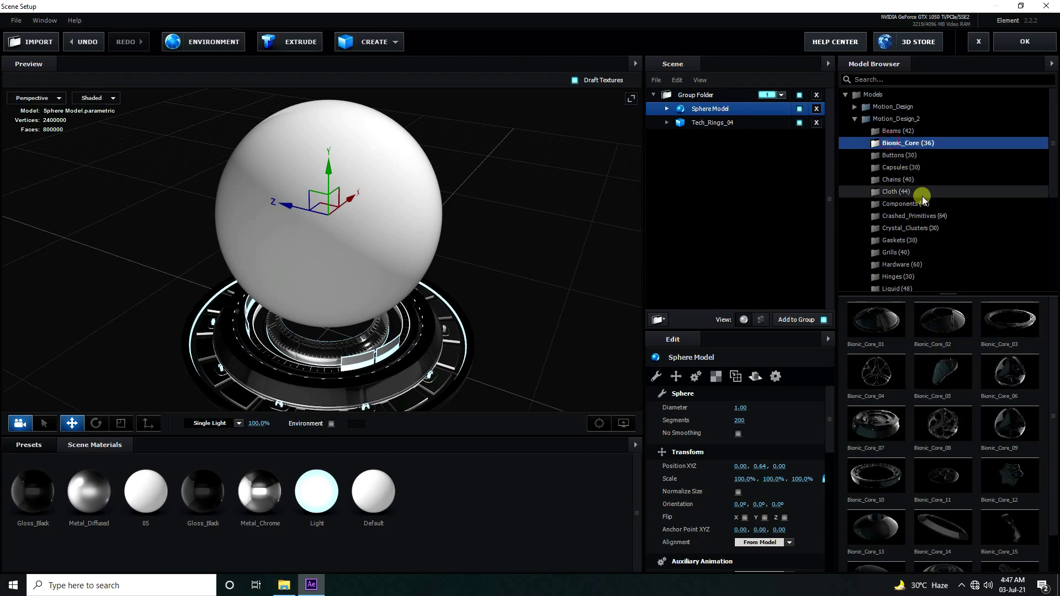
scroll(950, 379, down, 1)
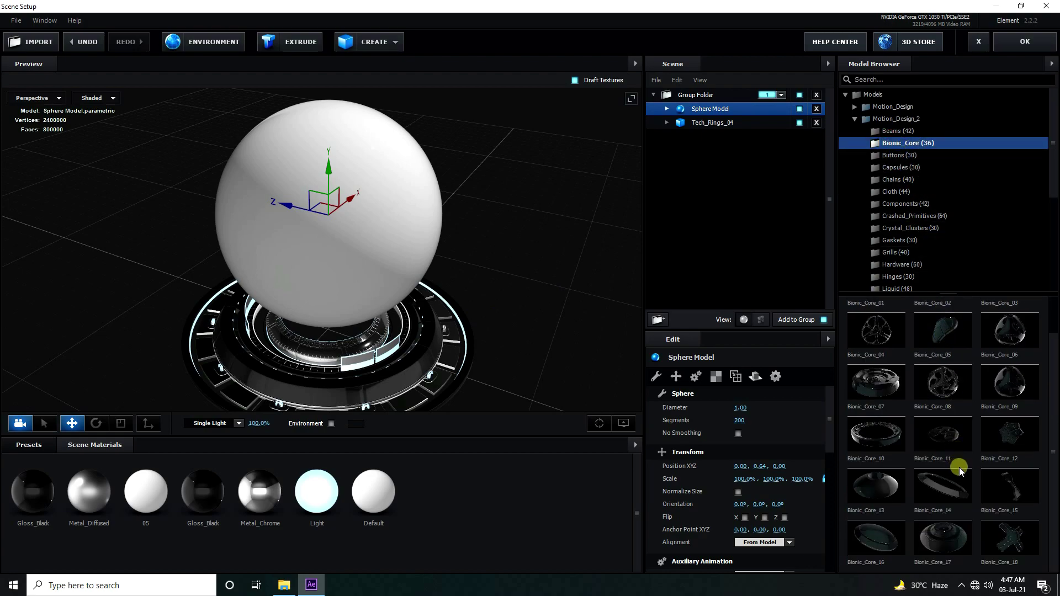
click(1006, 538)
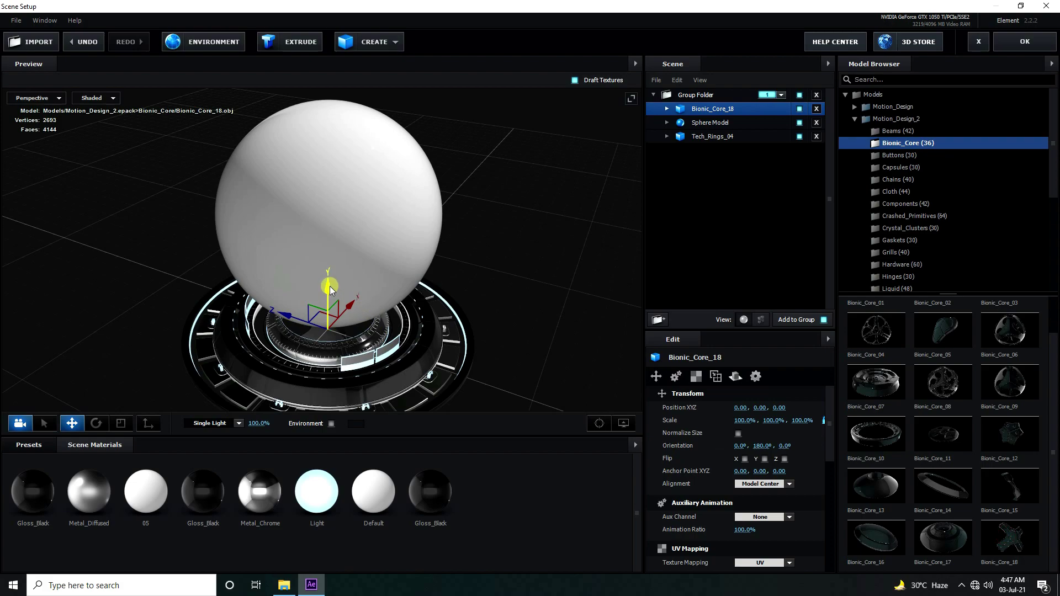
scroll(375, 269, down, 2)
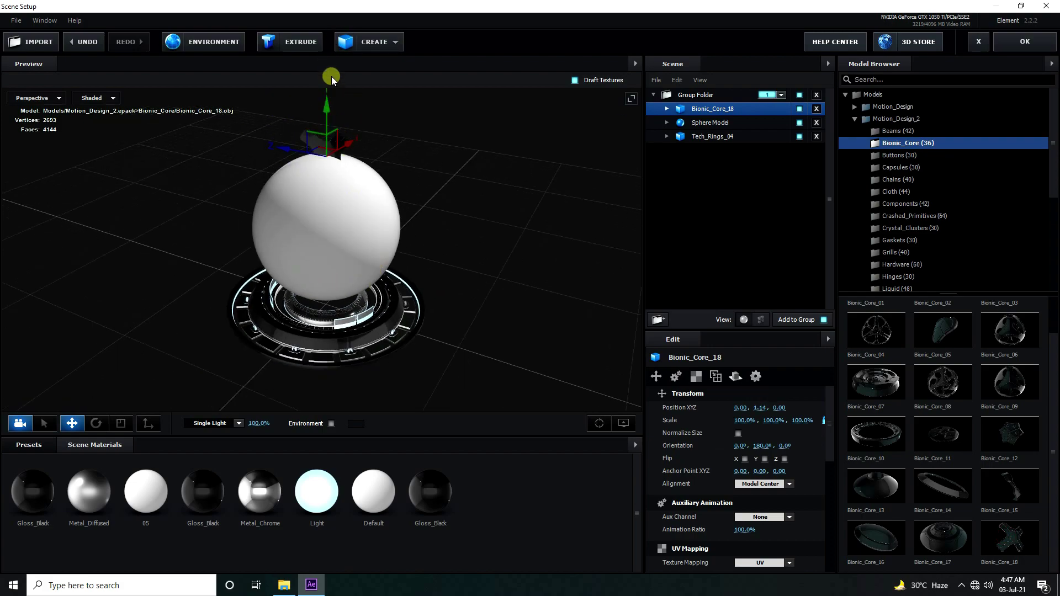
scroll(362, 220, up, 3)
drag(355, 147, 335, 102)
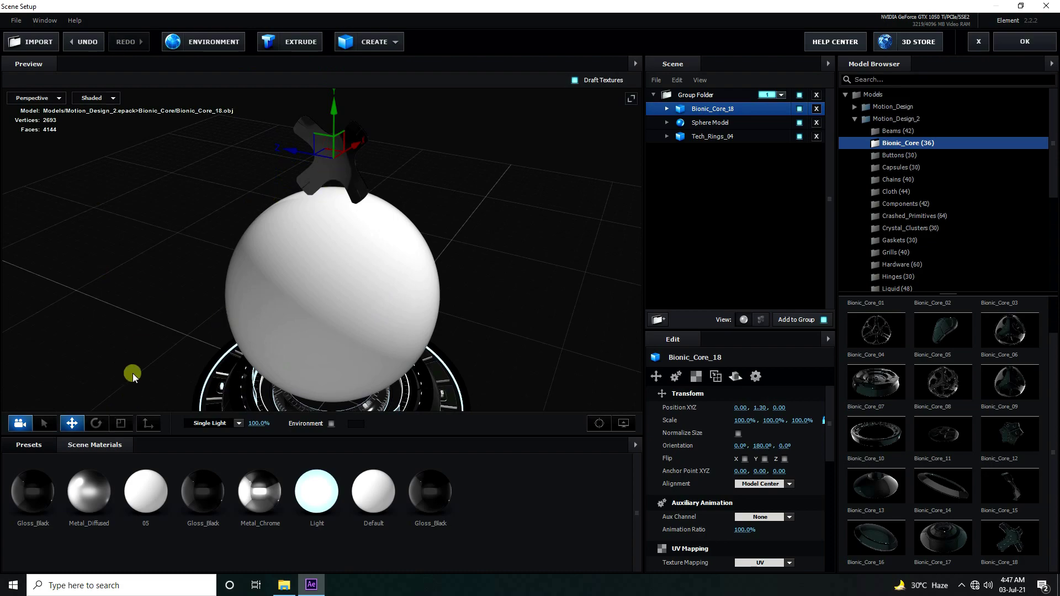
Rotate the Bionic_Core_18 model to lie flat, with an orientation of 180°, 0°, 90°
click(97, 423)
drag(314, 177, 324, 141)
drag(322, 216, 350, 307)
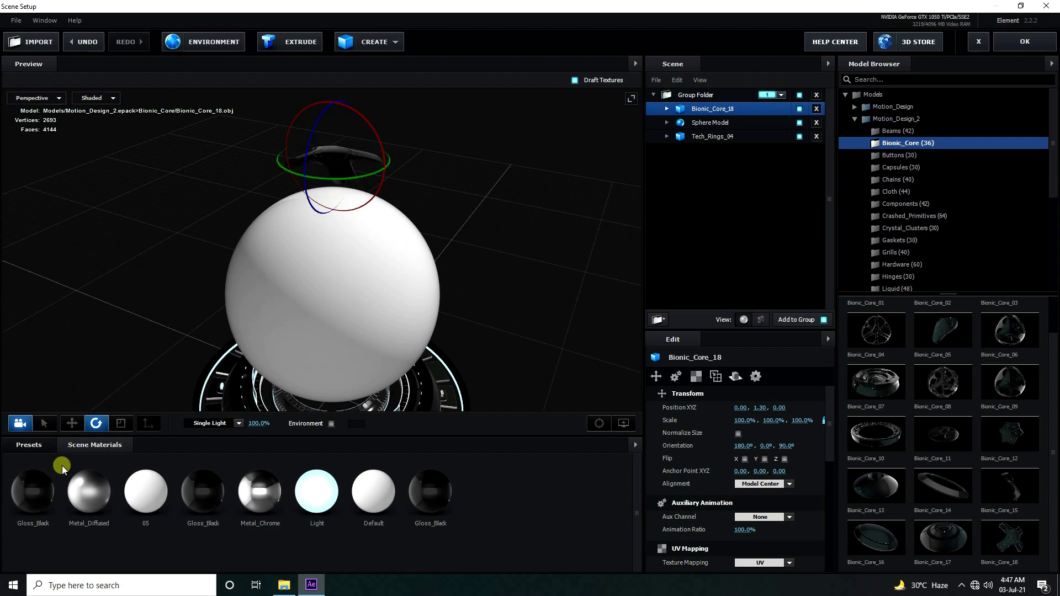
Lower the Bionic_Core_18 model onto the top of the sphere, at a Y position of about 1.11
click(71, 423)
drag(498, 307, 435, 316)
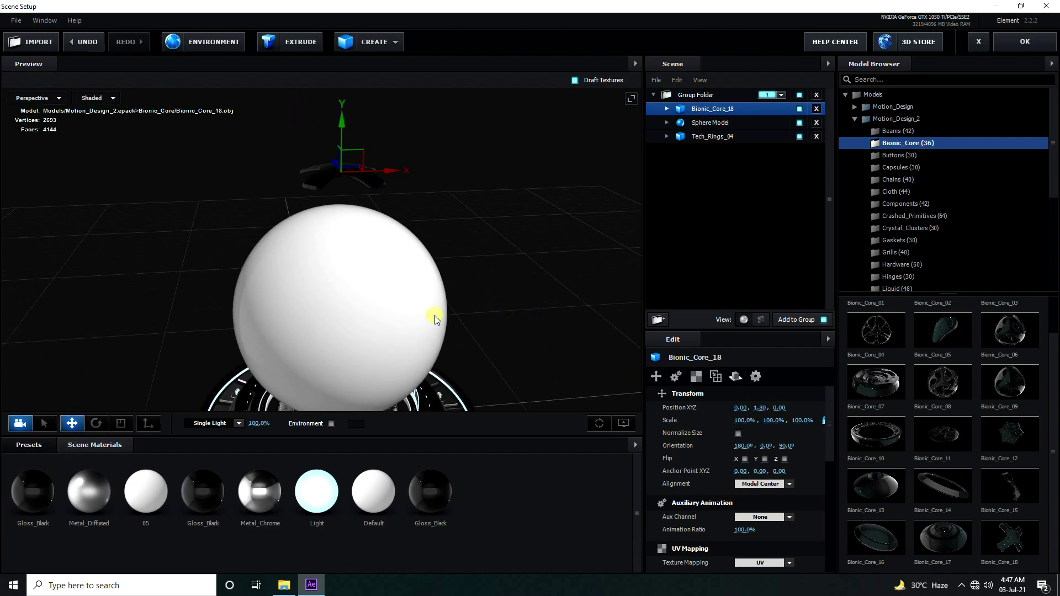
drag(343, 121, 357, 164)
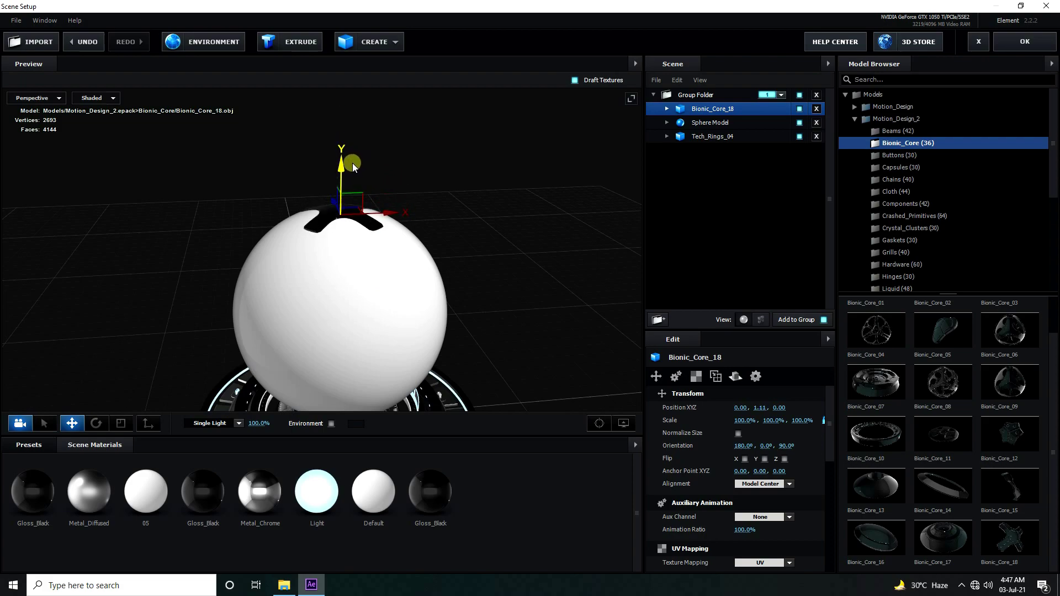
drag(491, 220, 190, 295)
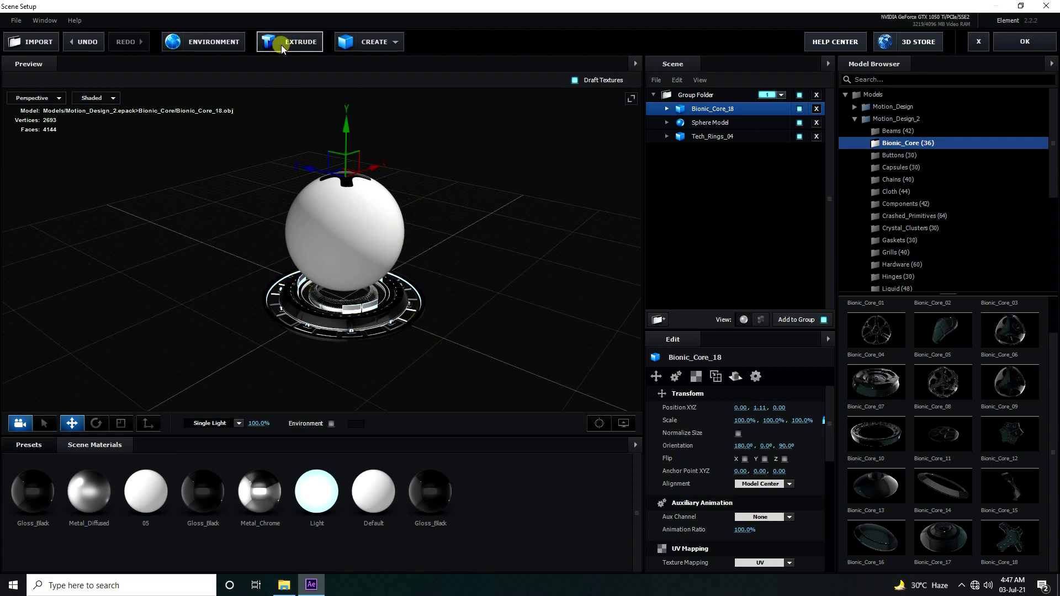
Extrude the auto-traced mask paths from Custom Path 1 into a 3D model and inspect its overall size
click(299, 43)
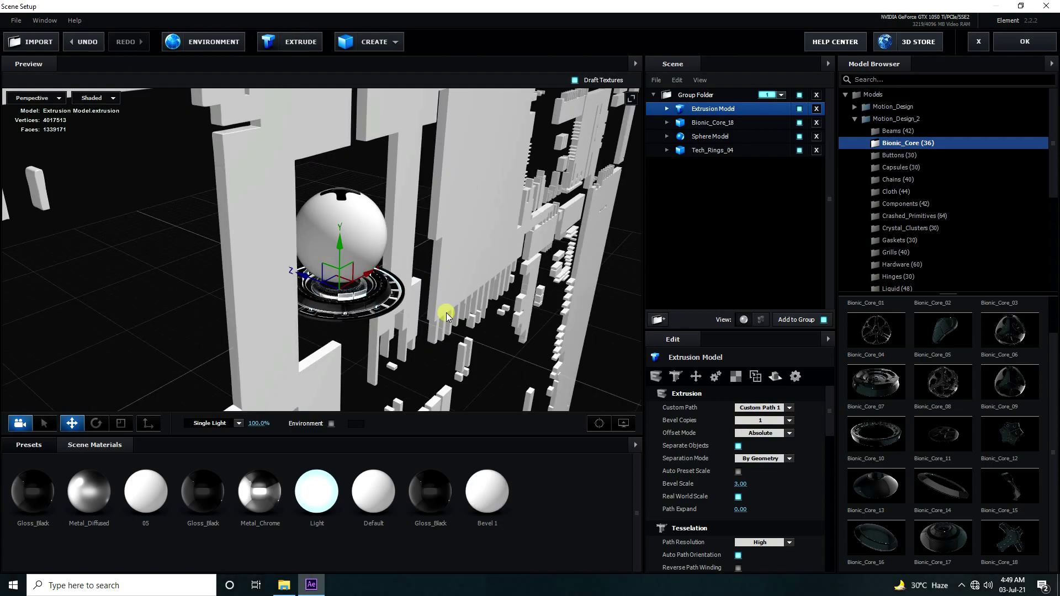
scroll(418, 254, down, 10)
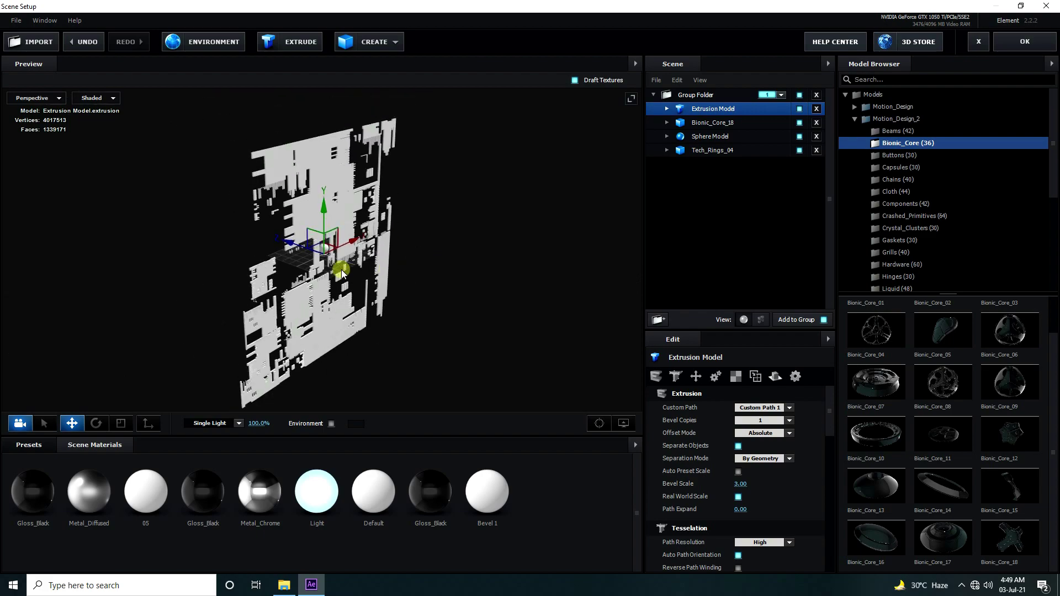
scroll(342, 273, up, 10)
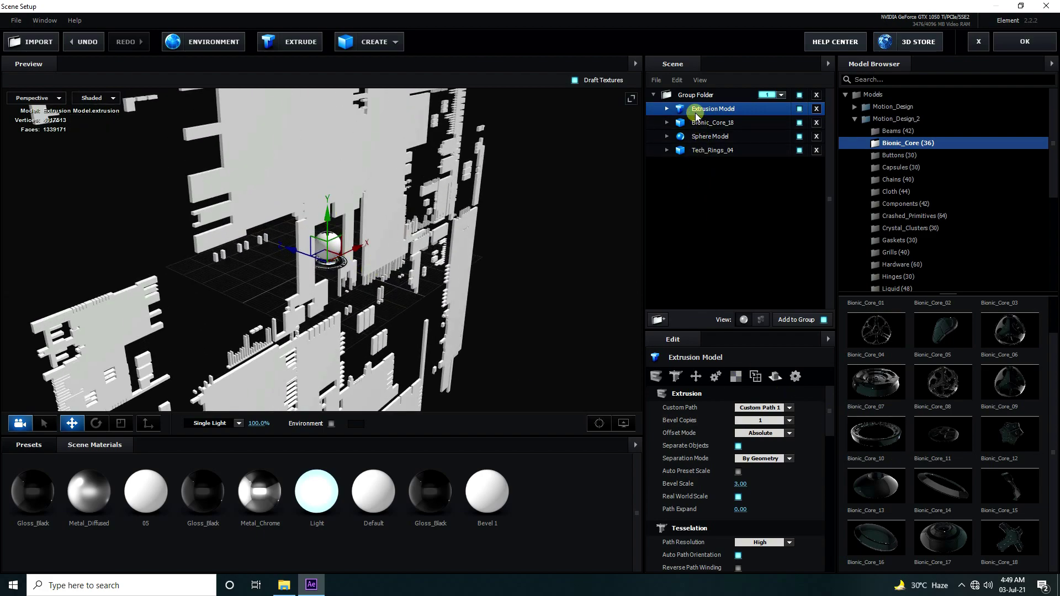
Rename the extrusion model to PLANE
right_click(695, 110)
click(753, 183)
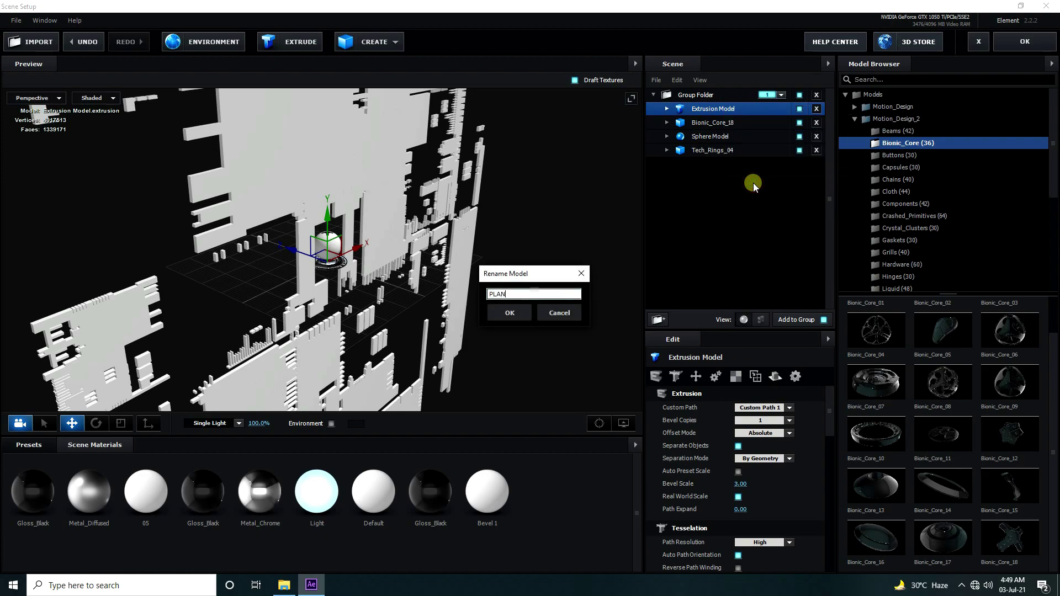
click(521, 313)
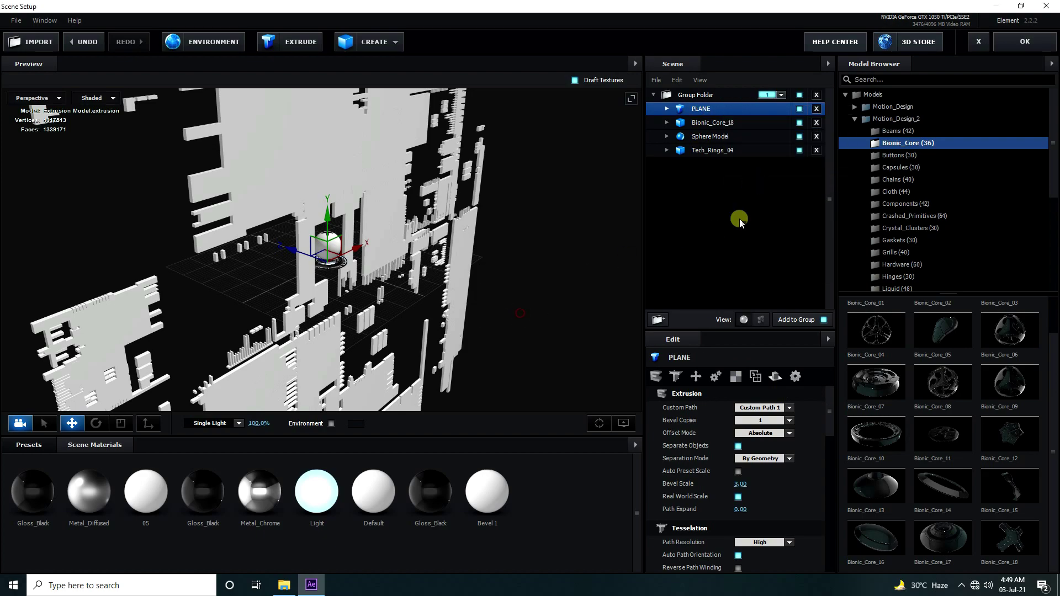
Move PLANE below Tech_Rings_04 in the group and rotate it to lie flat, with an orientation of 90°, 0°, 0°
drag(700, 113, 714, 182)
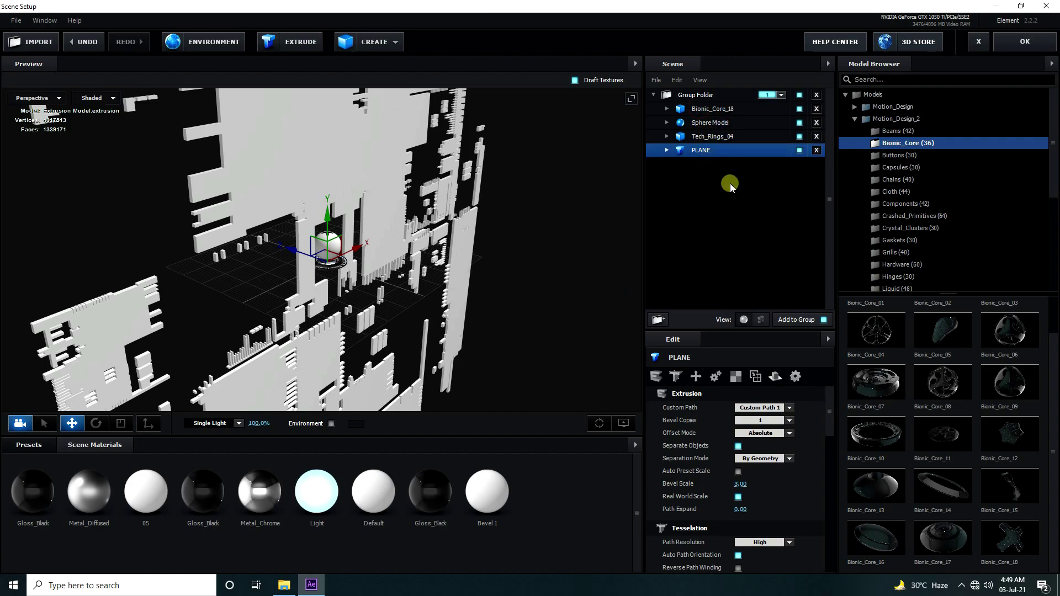
click(96, 423)
scroll(342, 228, up, 2)
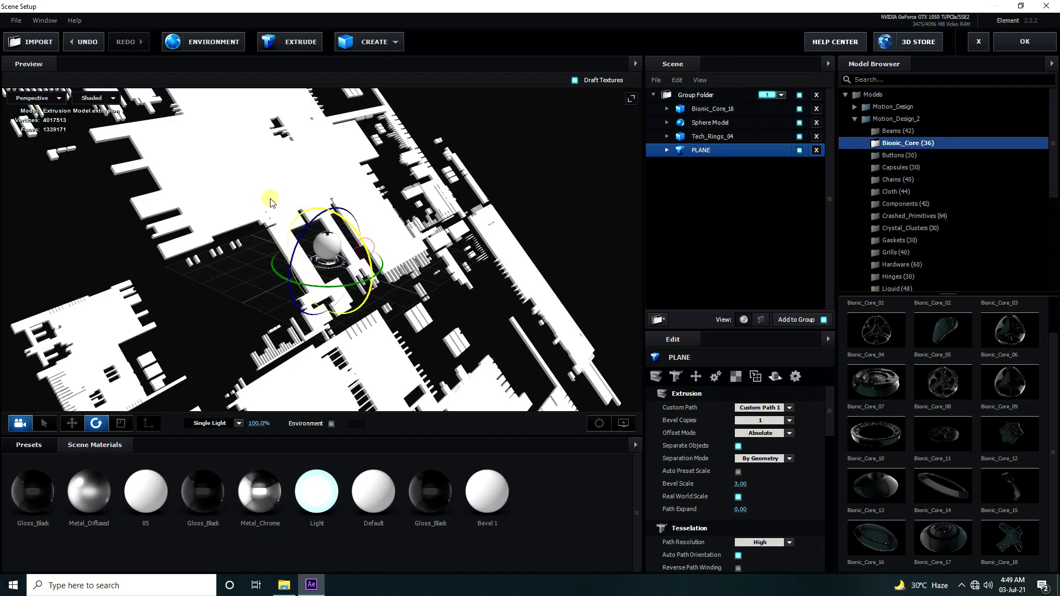
scroll(204, 168, down, 3)
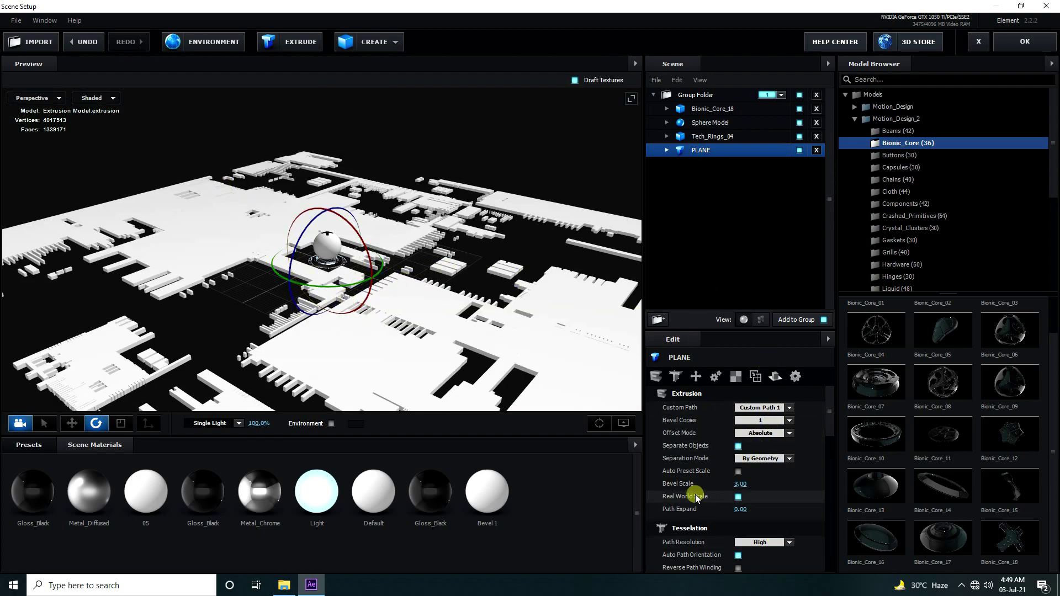
Enable Normalize Size in the PLANE model's transform settings
scroll(696, 494, down, 4)
scroll(701, 497, down, 2)
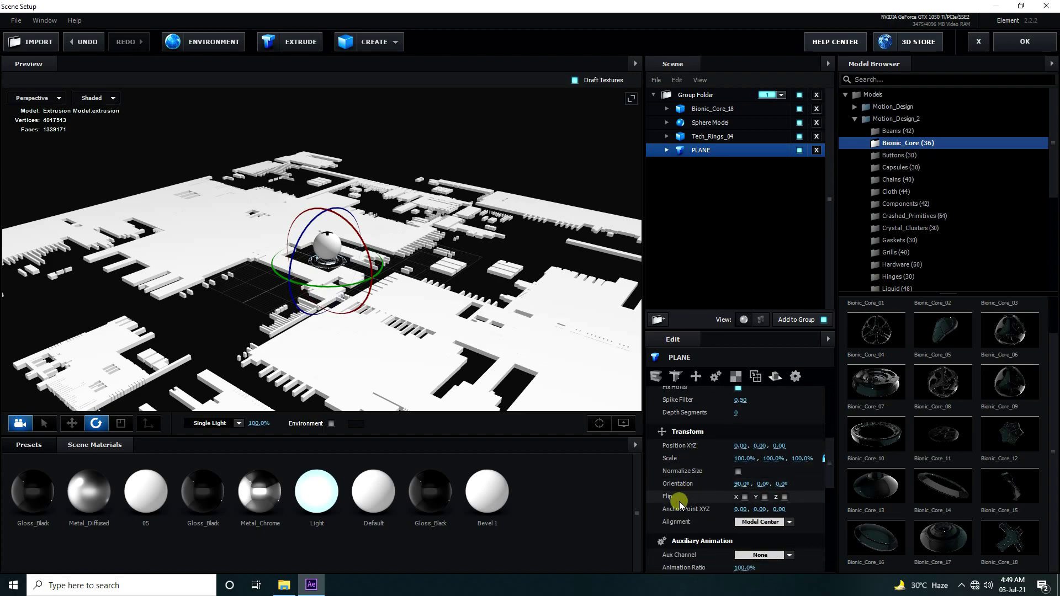
click(738, 472)
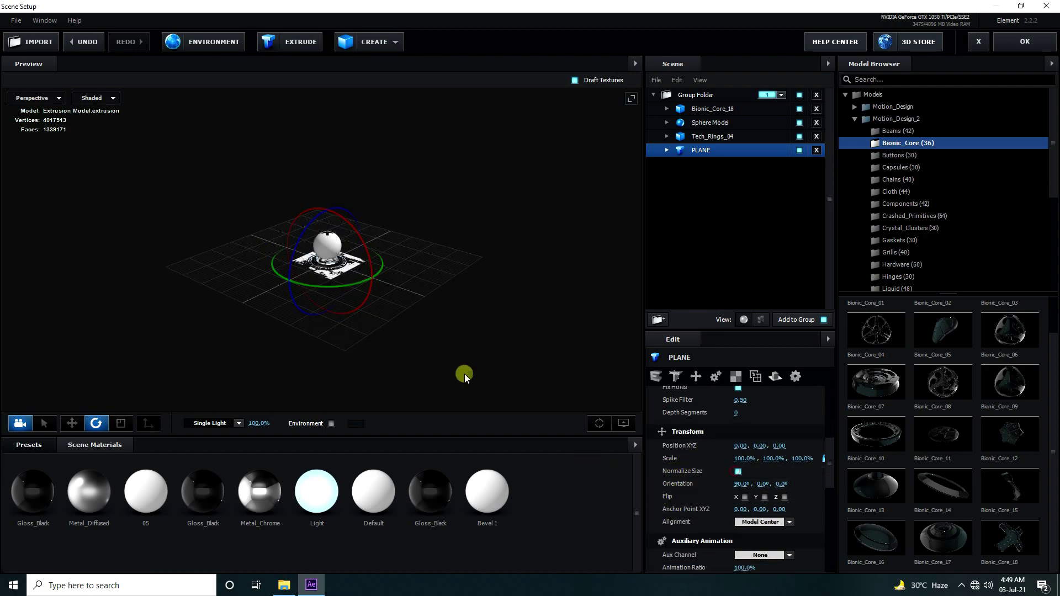
scroll(386, 317, up, 5)
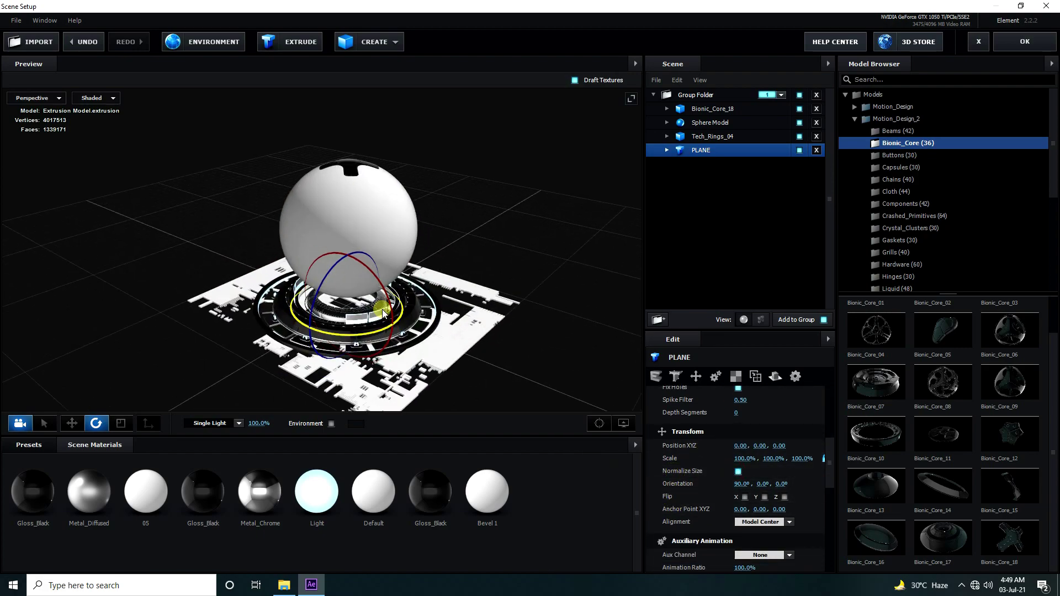
Enable Optimize Mesh in the PLANE model's surface options
click(72, 423)
scroll(734, 486, down, 1)
scroll(734, 486, down, 5)
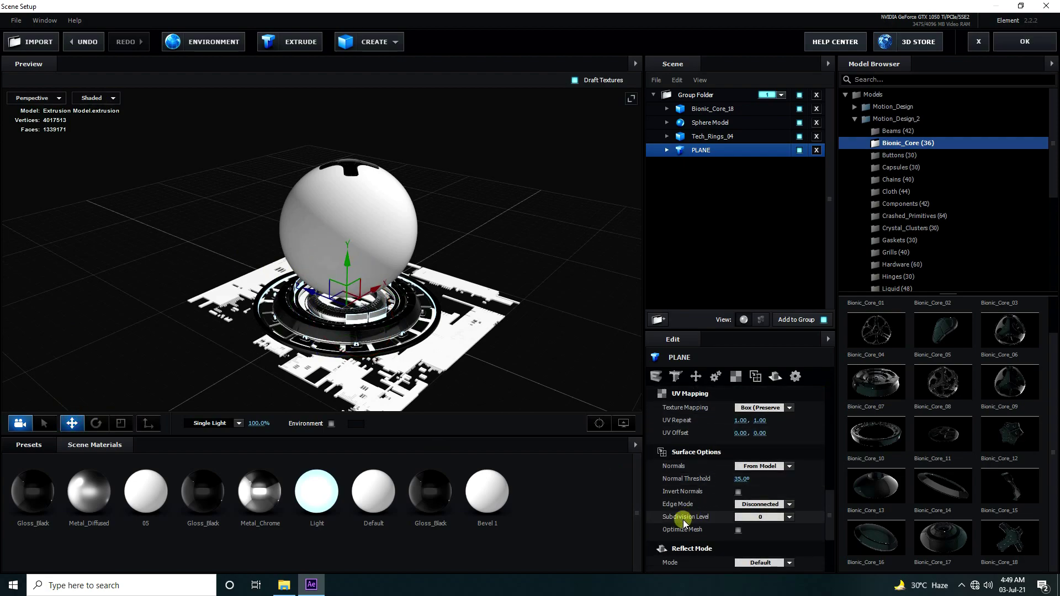
click(738, 530)
scroll(418, 251, down, 3)
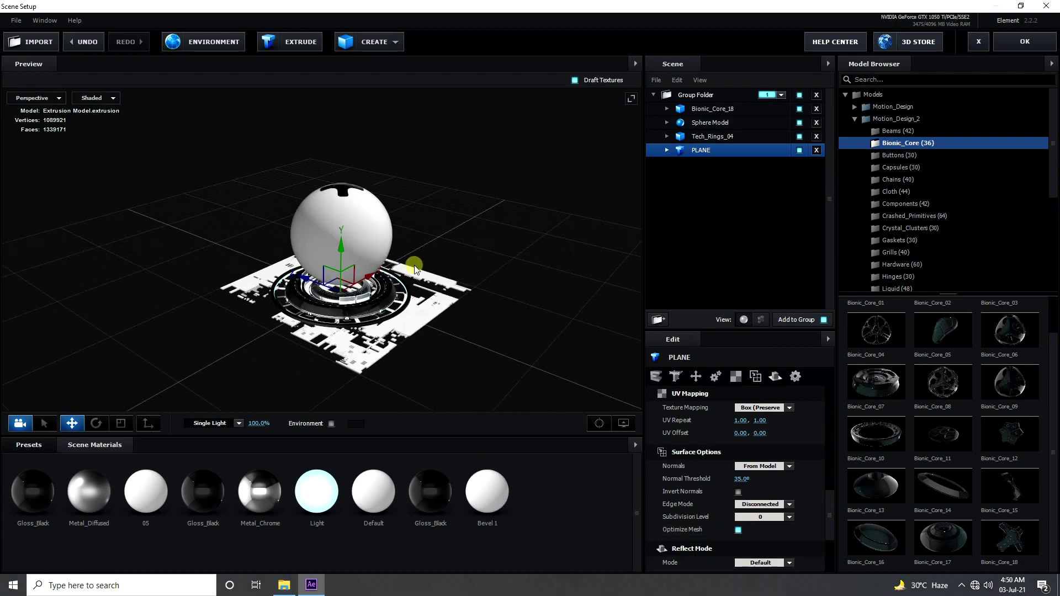
scroll(370, 344, up, 3)
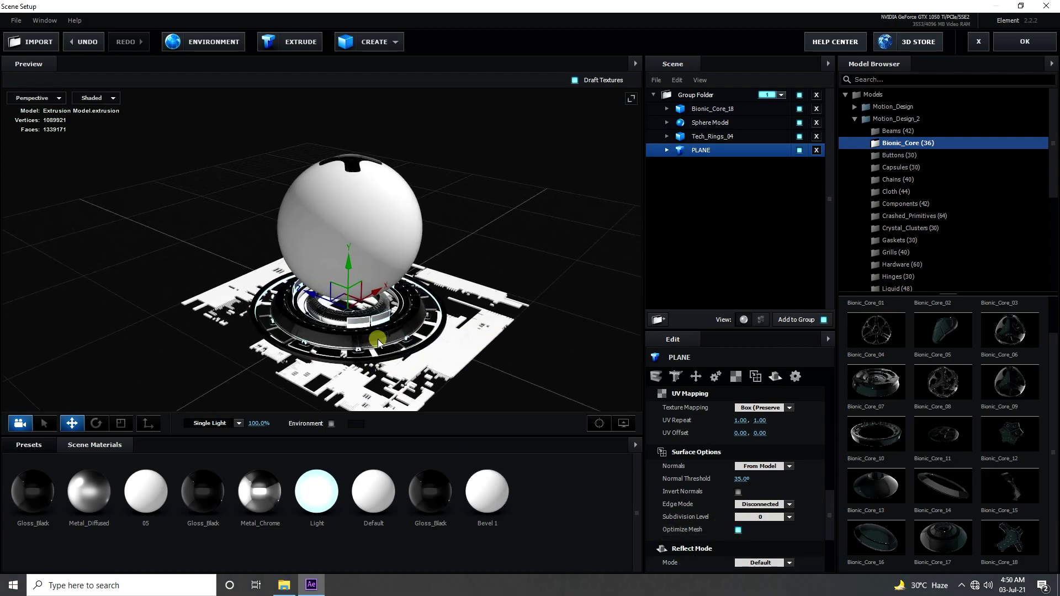
drag(512, 327, 353, 290)
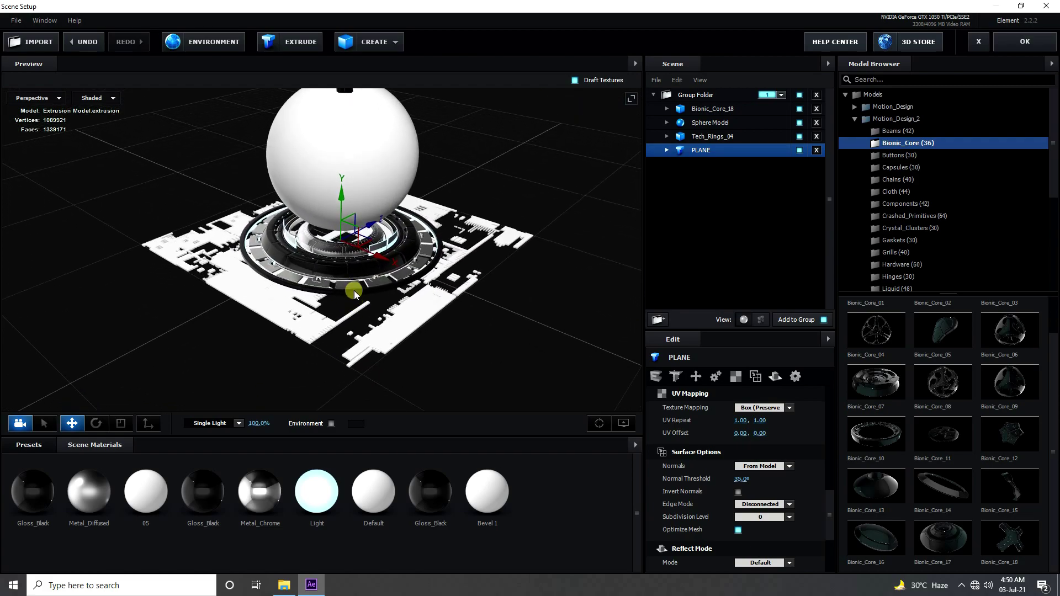
Scale the PLANE model uniformly to 350% so it spreads out around the tech rings
scroll(769, 431, up, 5)
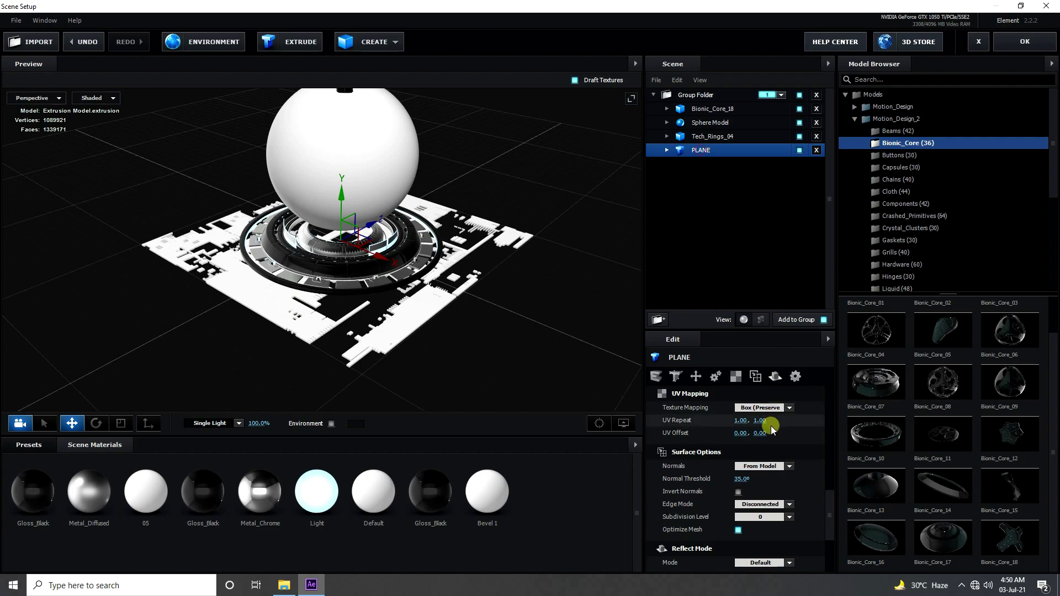
scroll(768, 436, up, 8)
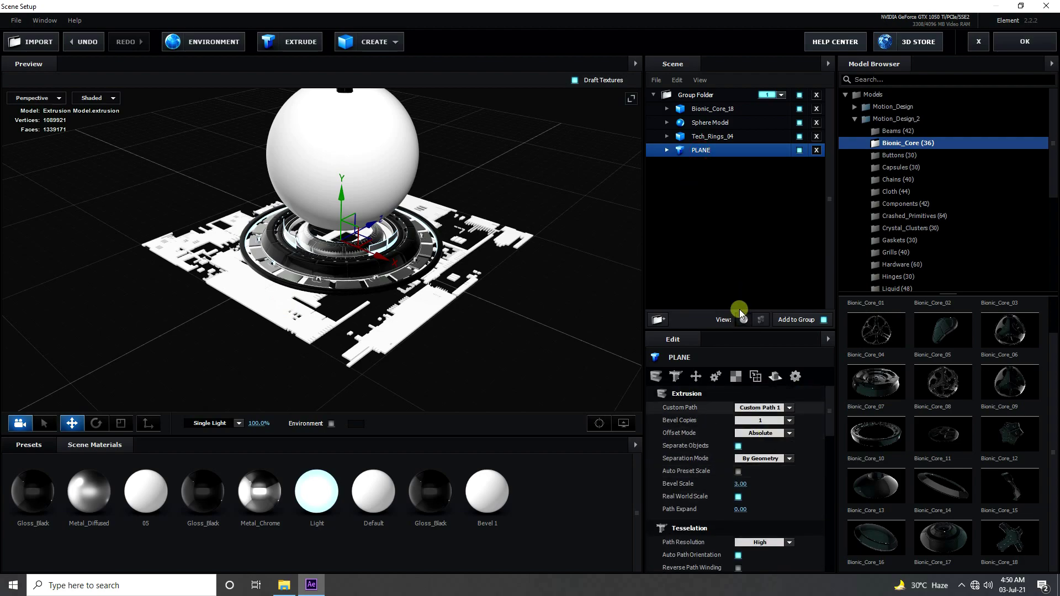
scroll(736, 412, down, 10)
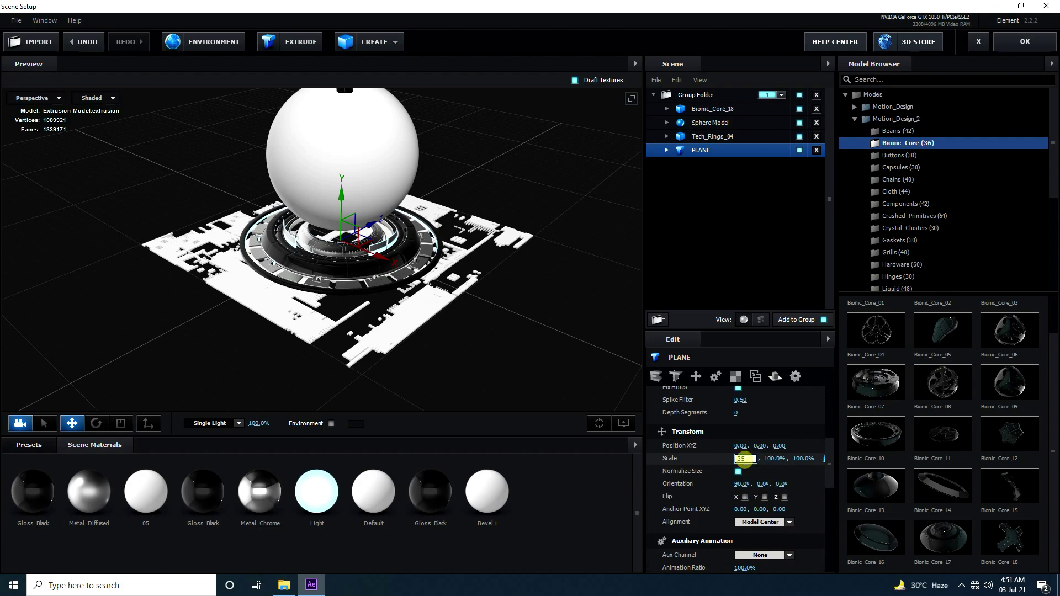
text(350)
key(Return)
scroll(277, 177, down, 4)
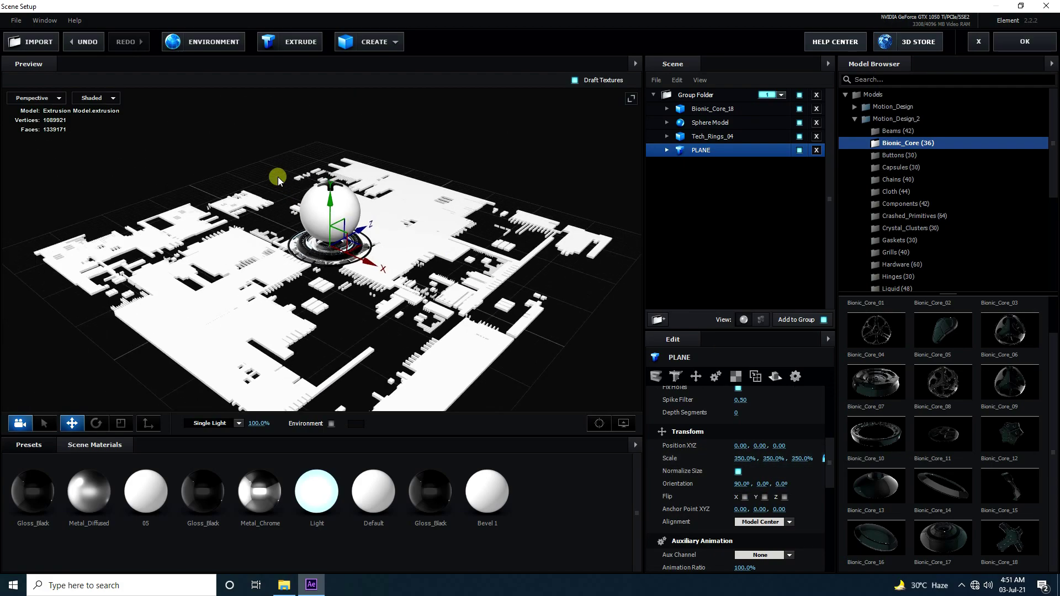
scroll(428, 293, up, 3)
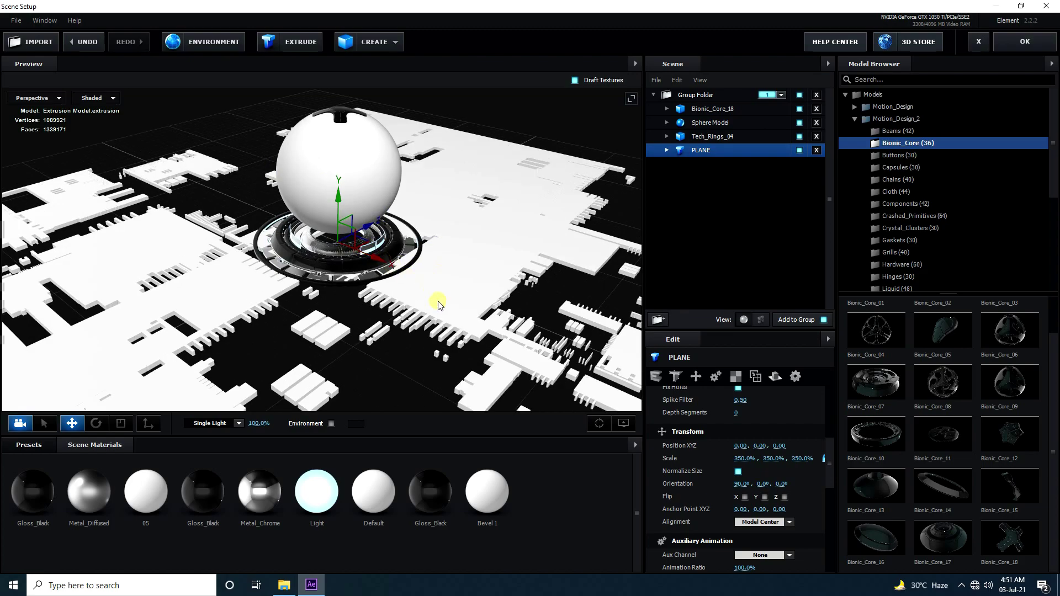
scroll(454, 313, up, 2)
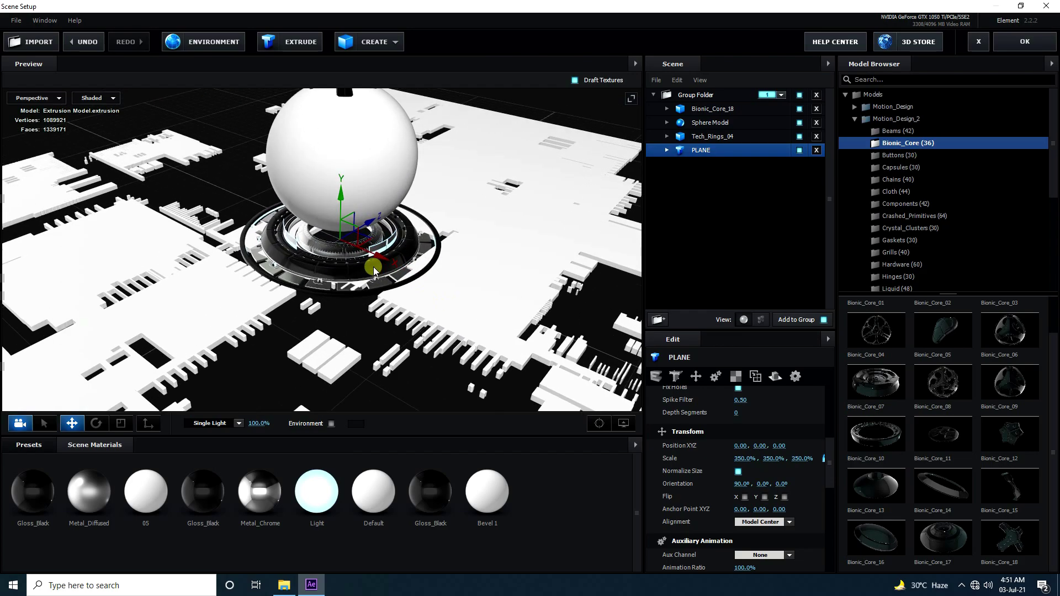
Stretch PLANE's thickness to a Z scale of about 1300% and lower it to a Y position of about -0.07
click(116, 423)
drag(338, 288, 346, 293)
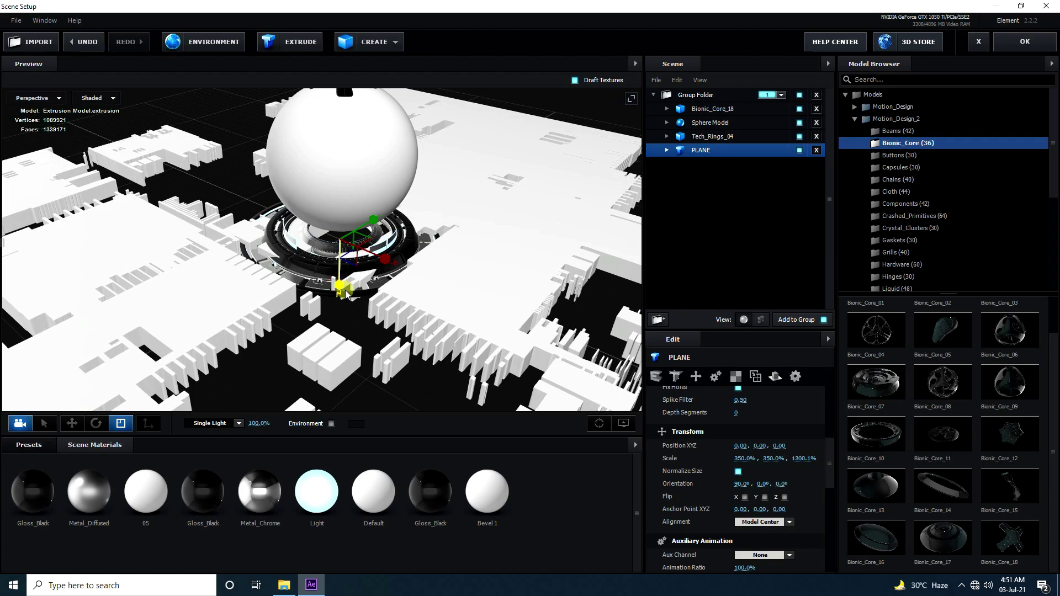
click(72, 423)
drag(378, 328, 420, 309)
scroll(339, 233, up, 3)
drag(317, 196, 441, 320)
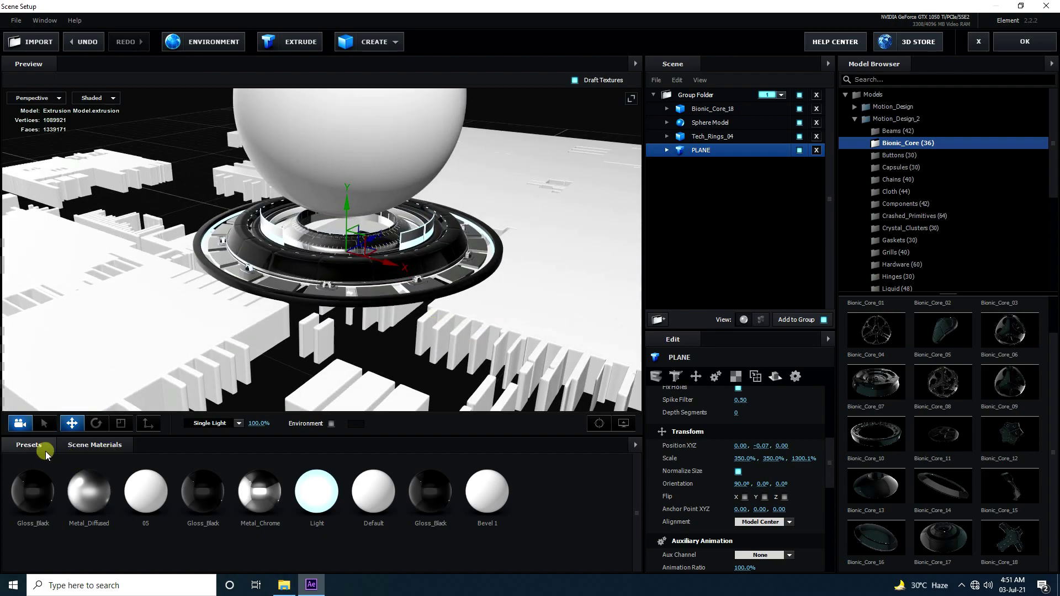
Apply the metal_black material from the Pro_Shaders_2 Metal presets to the PLANE model
click(25, 443)
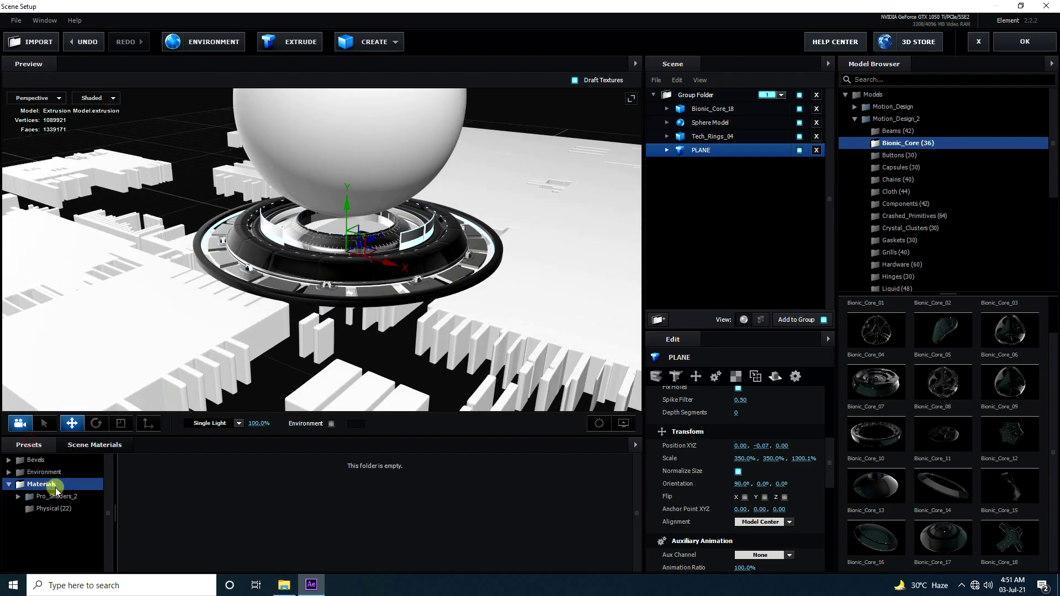
click(18, 496)
scroll(55, 497, down, 5)
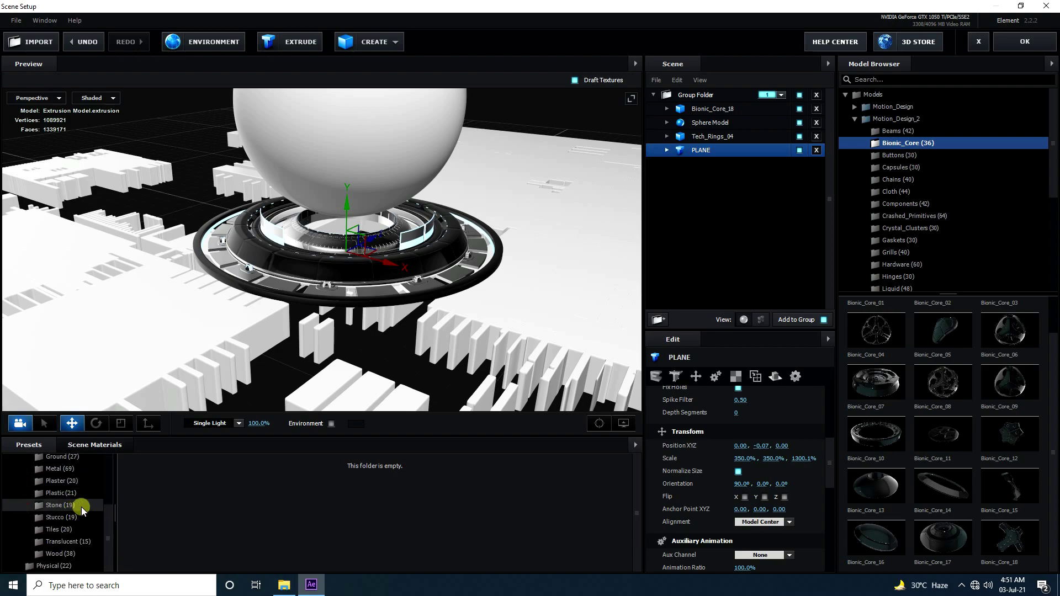
click(65, 473)
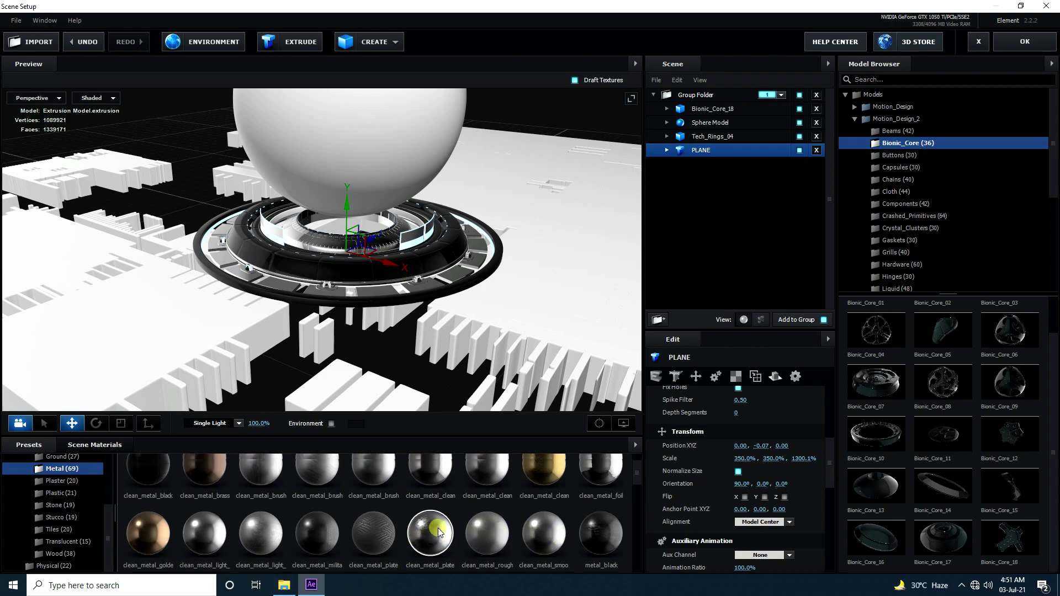
drag(601, 521, 701, 150)
Set the PLANE model's UV Repeat to 10 in both directions
mouse_move(493, 235)
mouse_down()
mouse_move(414, 307)
mouse_move(329, 307)
mouse_move(347, 286)
mouse_up()
click(735, 376)
text(10)
key(Tab)
text(10)
key(Return)
drag(375, 296, 423, 329)
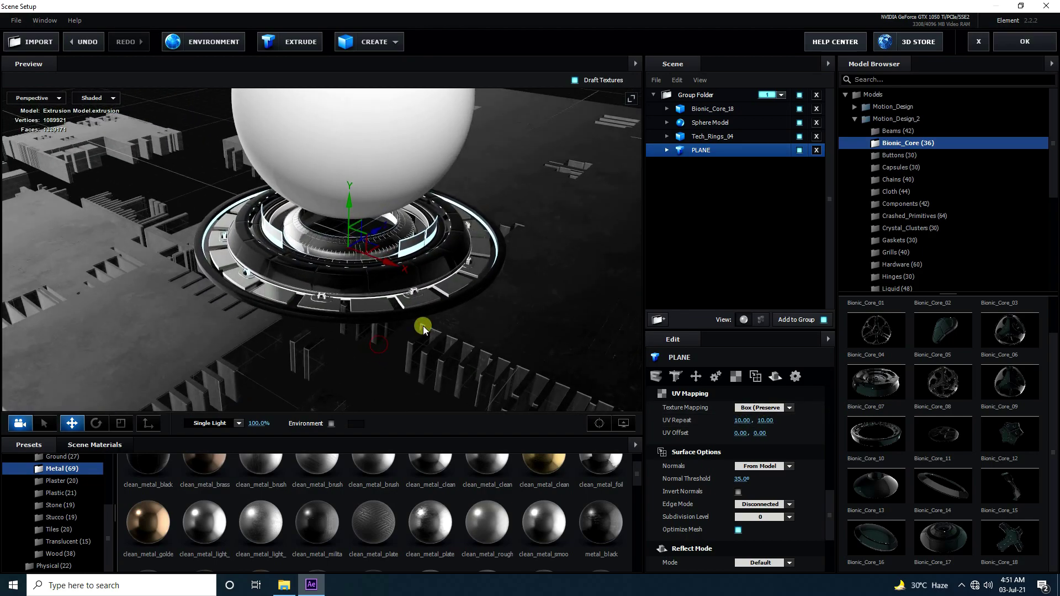
Duplicate the PLANE model and rename the copy to PLANE 2
key(ctrl+d)
right_click(705, 151)
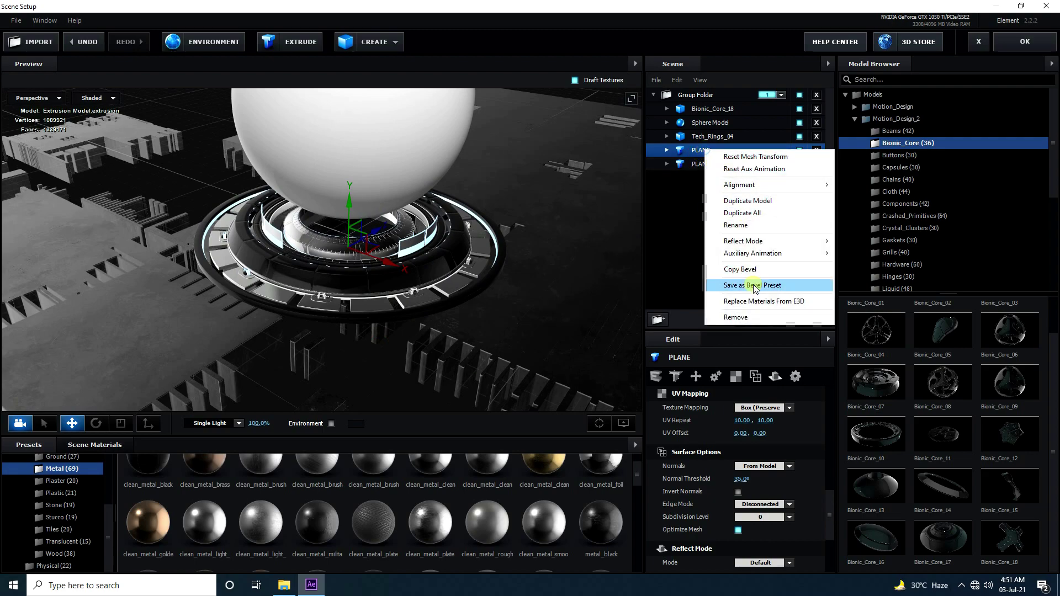
click(743, 225)
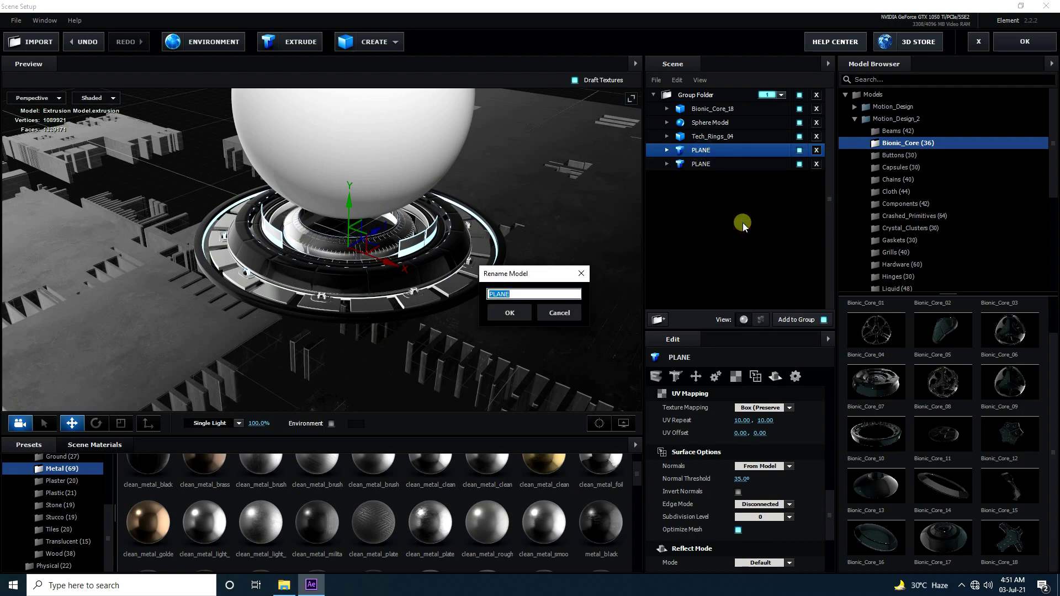
text(PLANE 2)
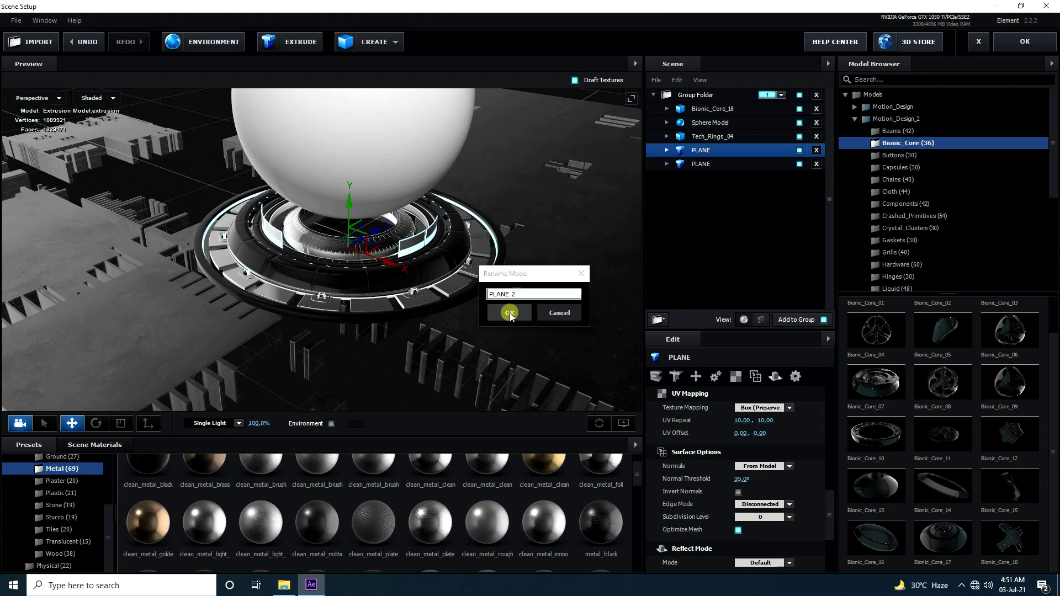
click(510, 313)
Slightly adjust PLANE 2's thickness and apply the metal_pannel_illum_01 preset material to it
click(121, 423)
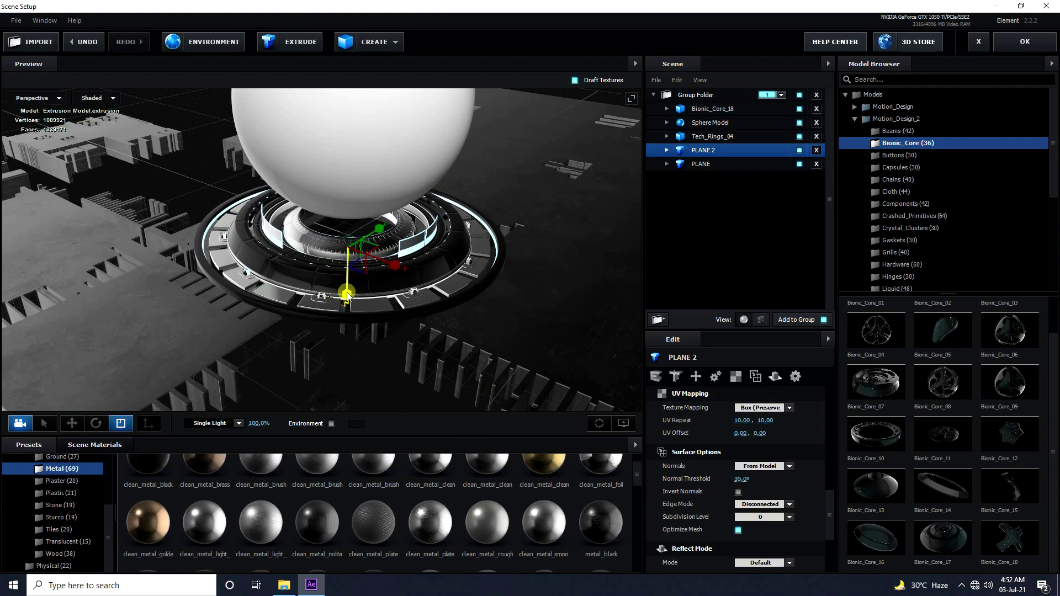
mouse_move(349, 290)
mouse_down()
mouse_move(348, 301)
mouse_move(347, 287)
mouse_up()
scroll(355, 504, down, 5)
scroll(355, 523, up, 3)
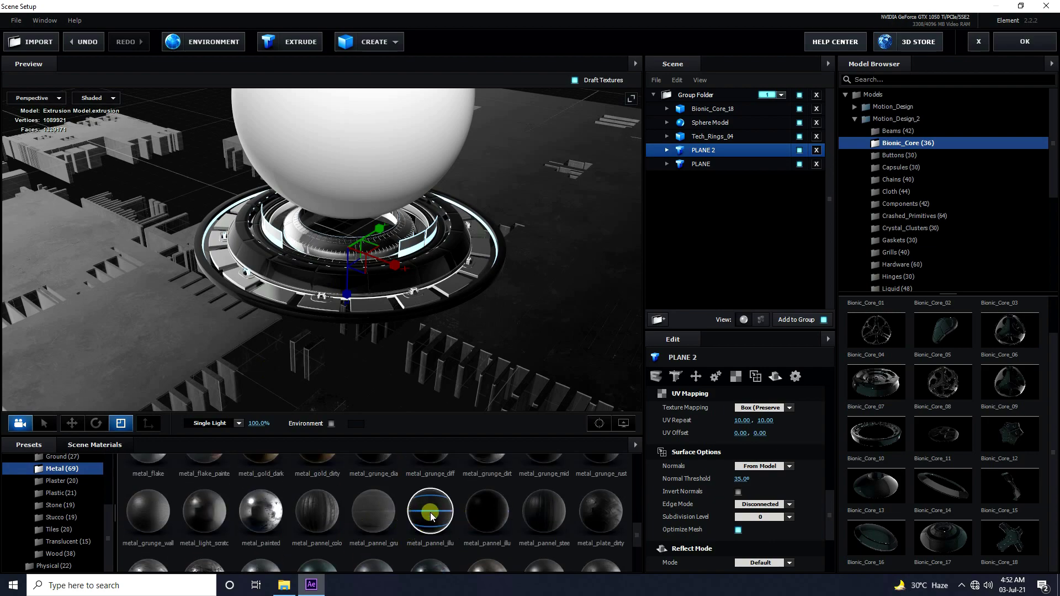
drag(429, 518, 670, 152)
mouse_move(359, 365)
mouse_down()
mouse_move(345, 356)
mouse_move(362, 365)
mouse_up()
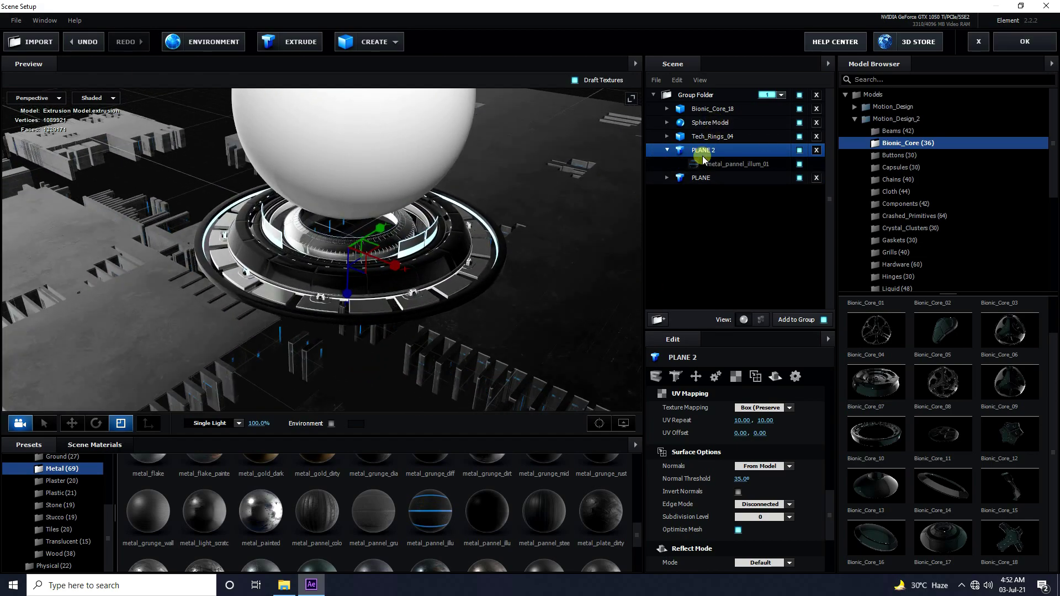
Rotate PLANE 2 about its vertical axis to offset it from PLANE, and fine-tune its thickness and height
click(95, 423)
drag(338, 279, 399, 331)
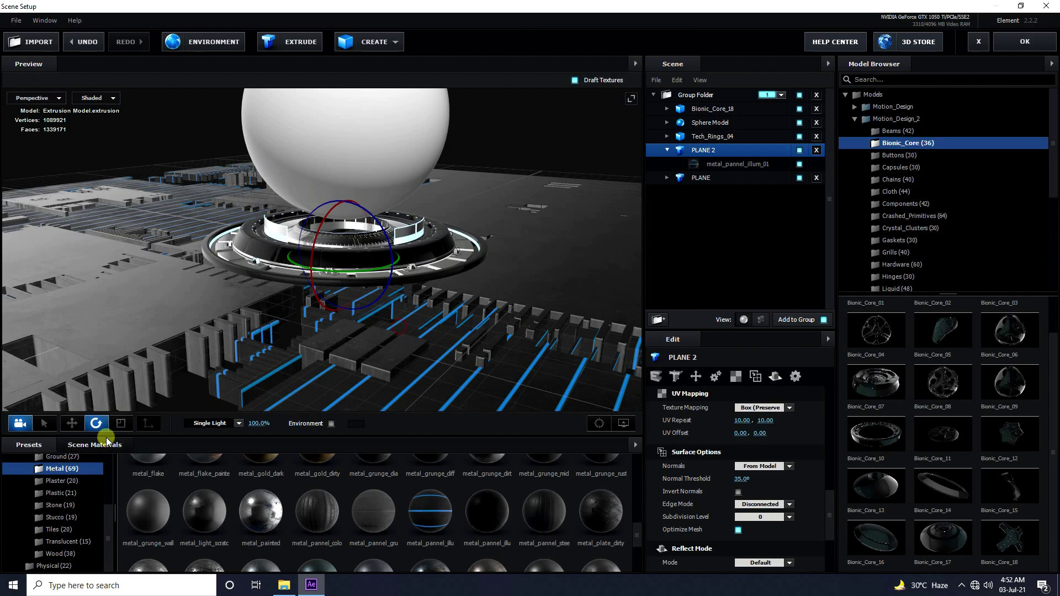
click(121, 424)
drag(349, 305, 343, 306)
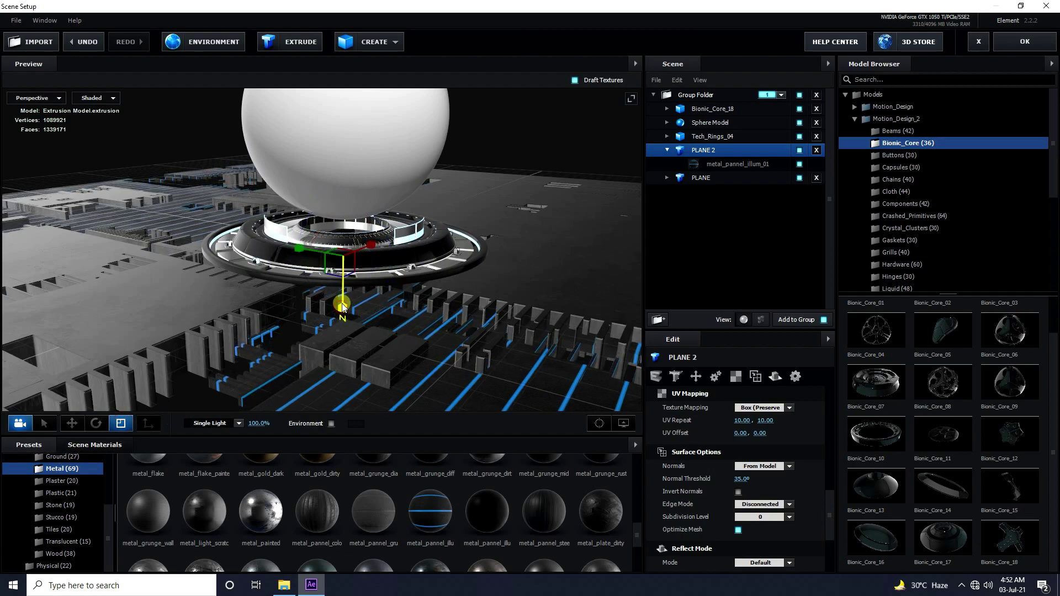
click(11, 127)
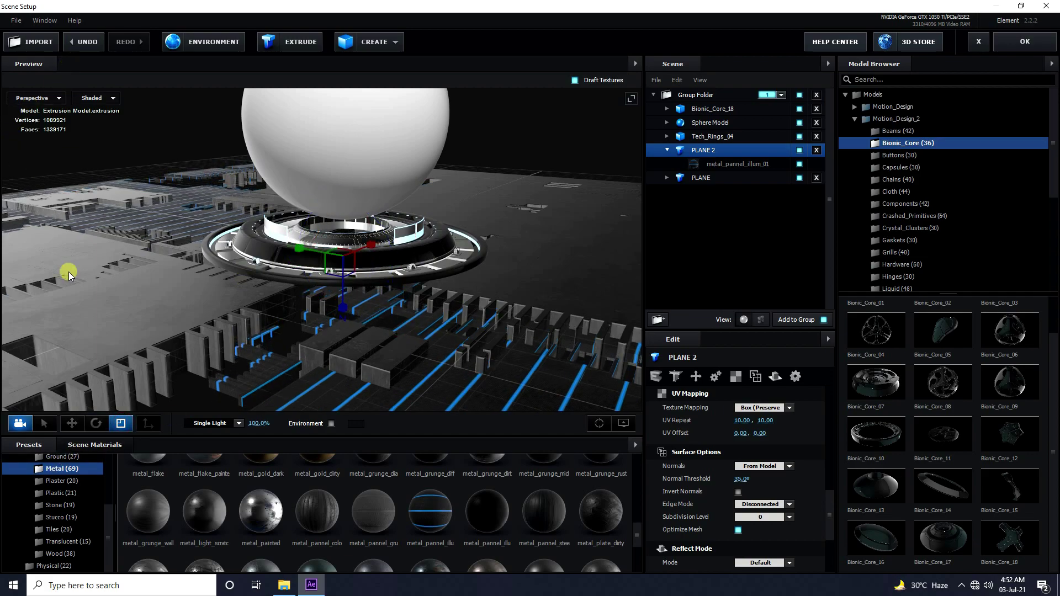
click(71, 424)
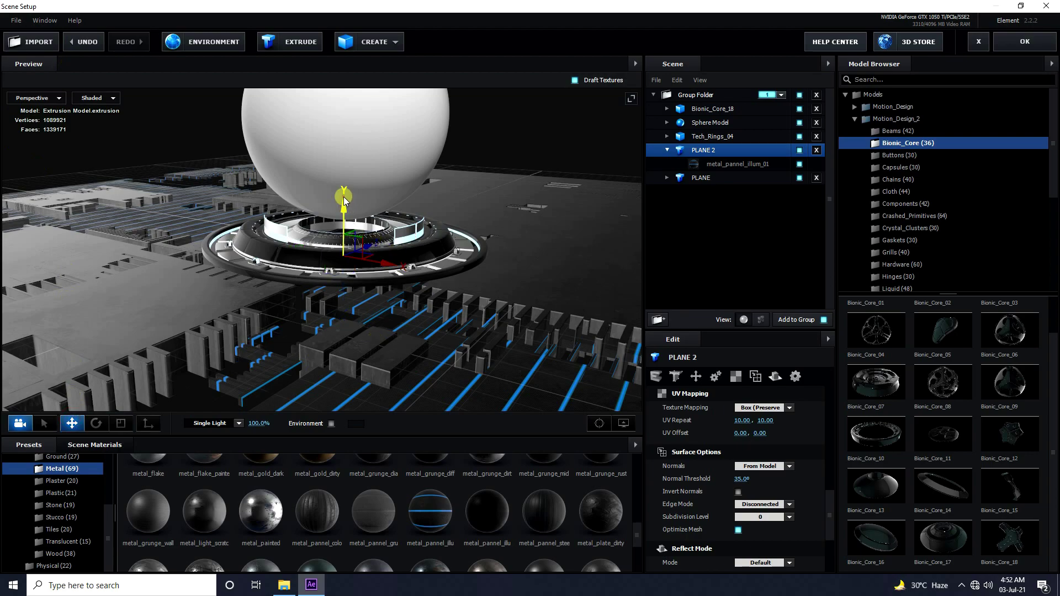
drag(343, 200, 344, 197)
Rotate the original PLANE model about its vertical axis to change its overlap with the illuminated PLANE 2
drag(436, 320, 231, 233)
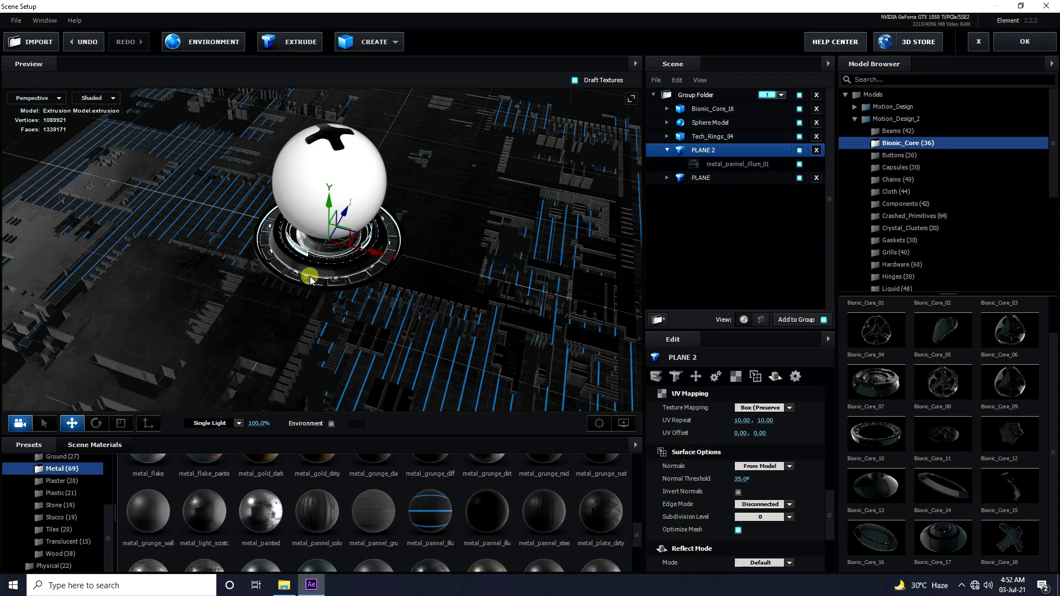
drag(451, 320, 454, 251)
click(714, 181)
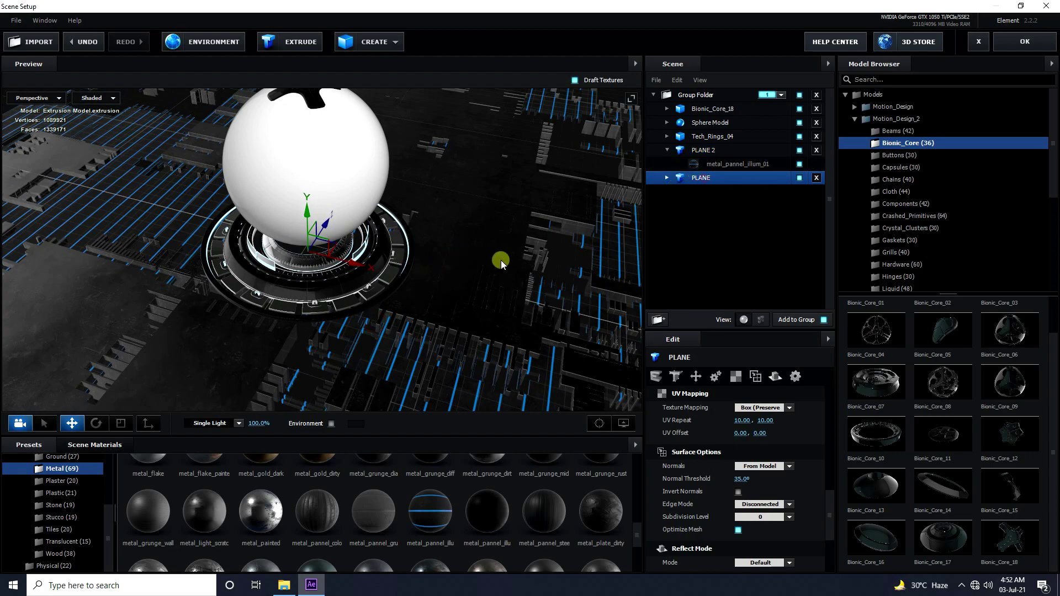
click(101, 424)
drag(303, 280, 411, 252)
drag(452, 233, 496, 194)
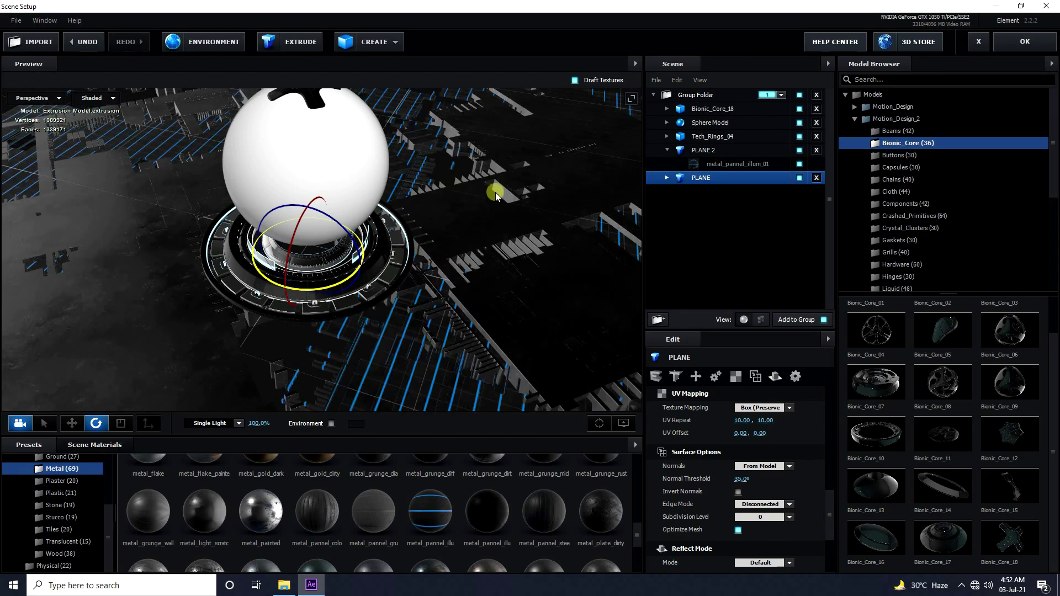
Rotate PLANE further about its vertical axis to refine how its panels overlap the illuminated PLANE 2
drag(535, 106, 419, 36)
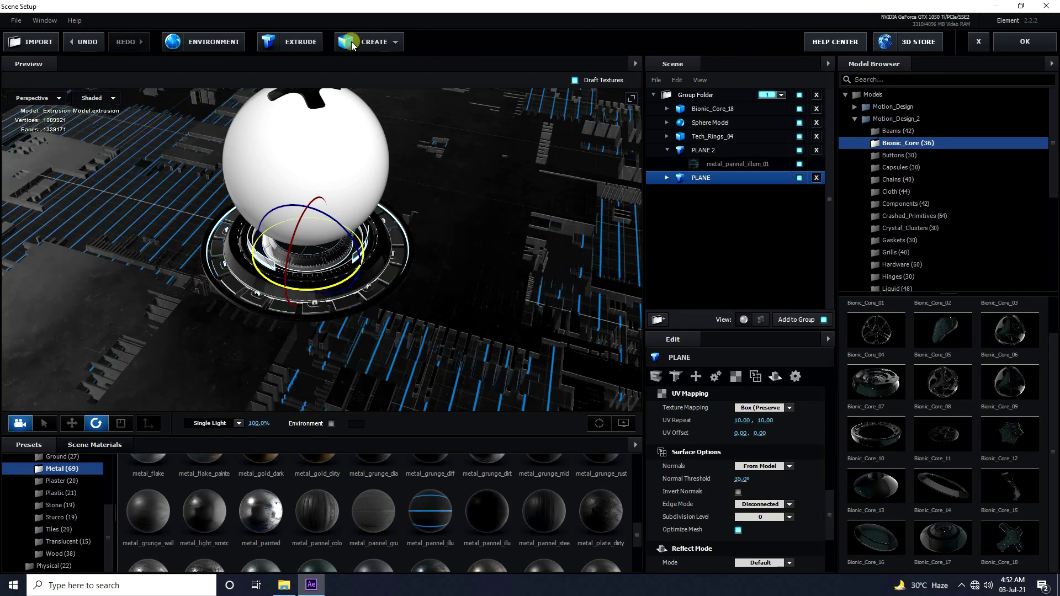
mouse_move(375, 293)
mouse_down()
mouse_move(388, 316)
mouse_move(362, 307)
mouse_move(502, 146)
mouse_up()
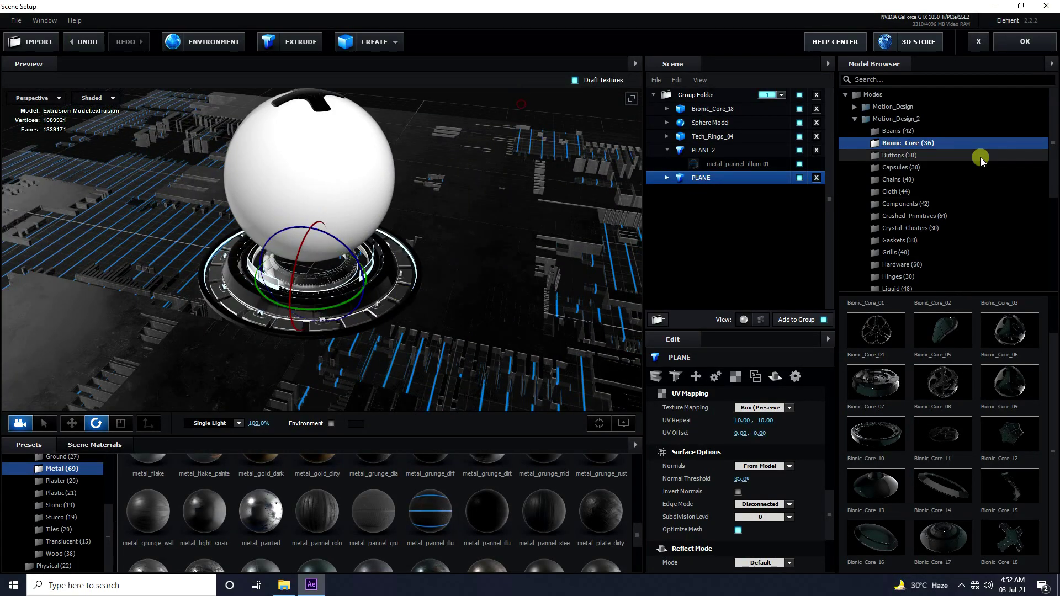
Add Tech_Machinery_02 from the Tech_Components models and move it beside the sphere, to about X -1.36, Y -0.12, Z -1.07
scroll(908, 204, down, 5)
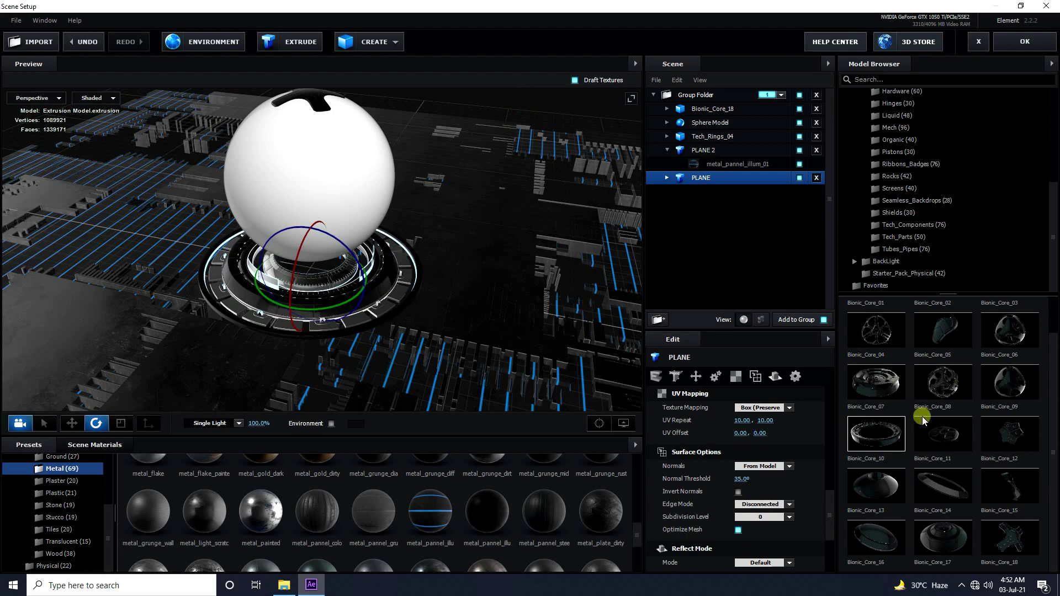
click(903, 224)
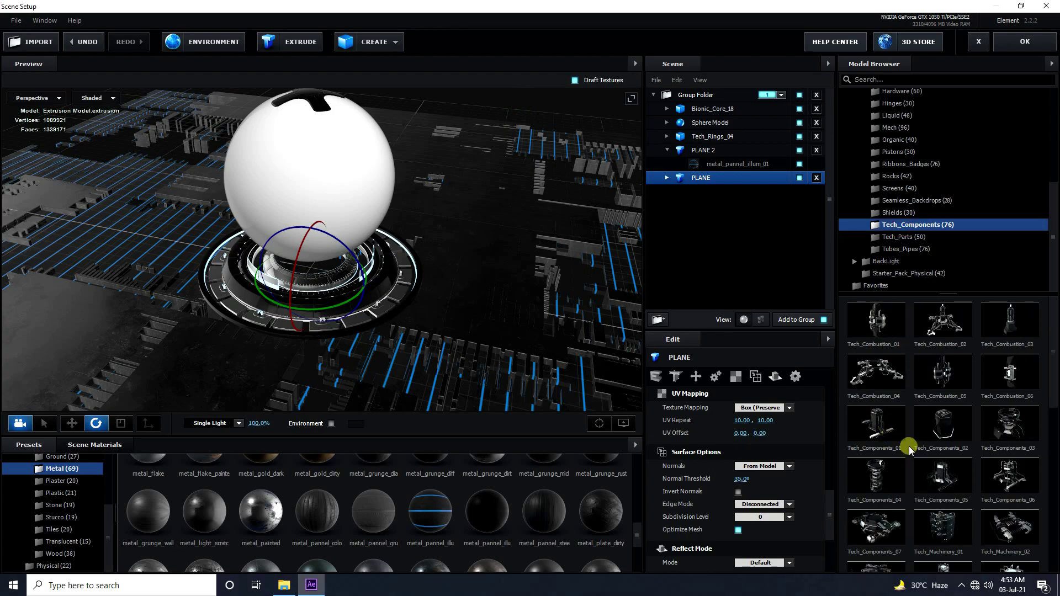
scroll(909, 446, down, 2)
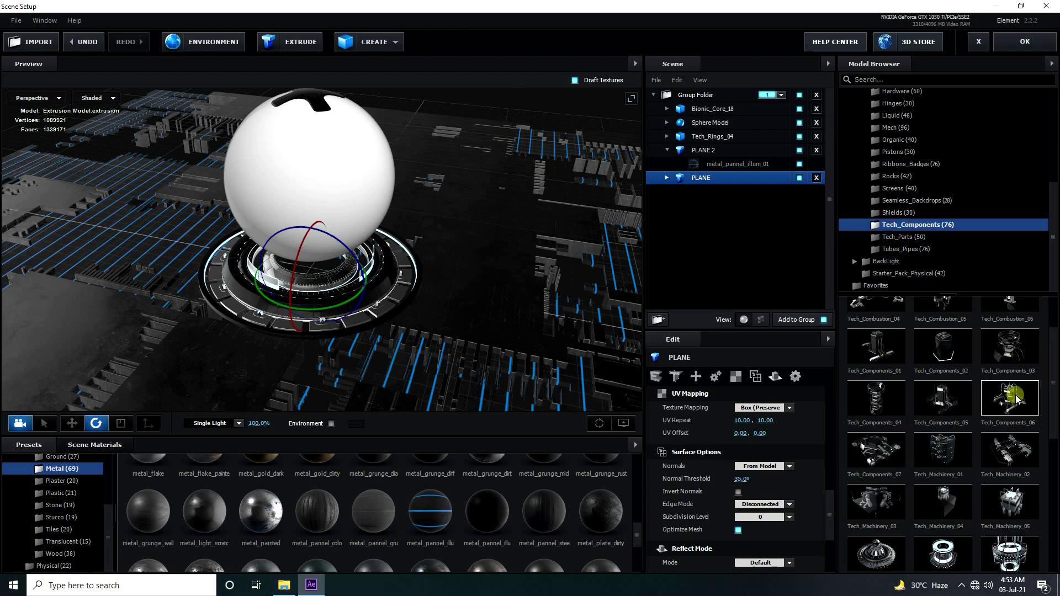
click(1009, 450)
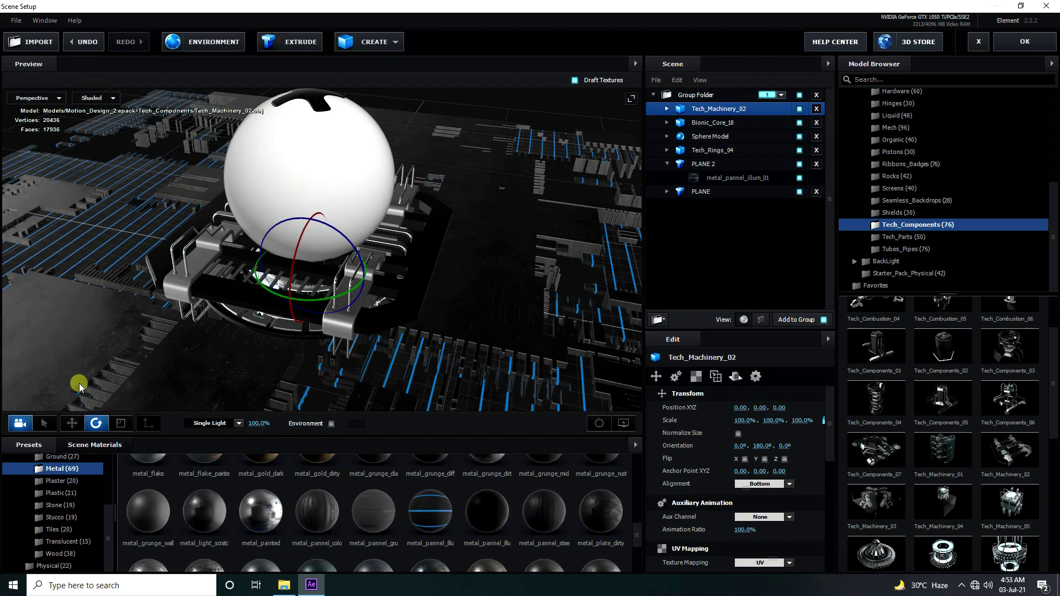
click(72, 423)
drag(355, 279, 272, 287)
drag(182, 184, 278, 309)
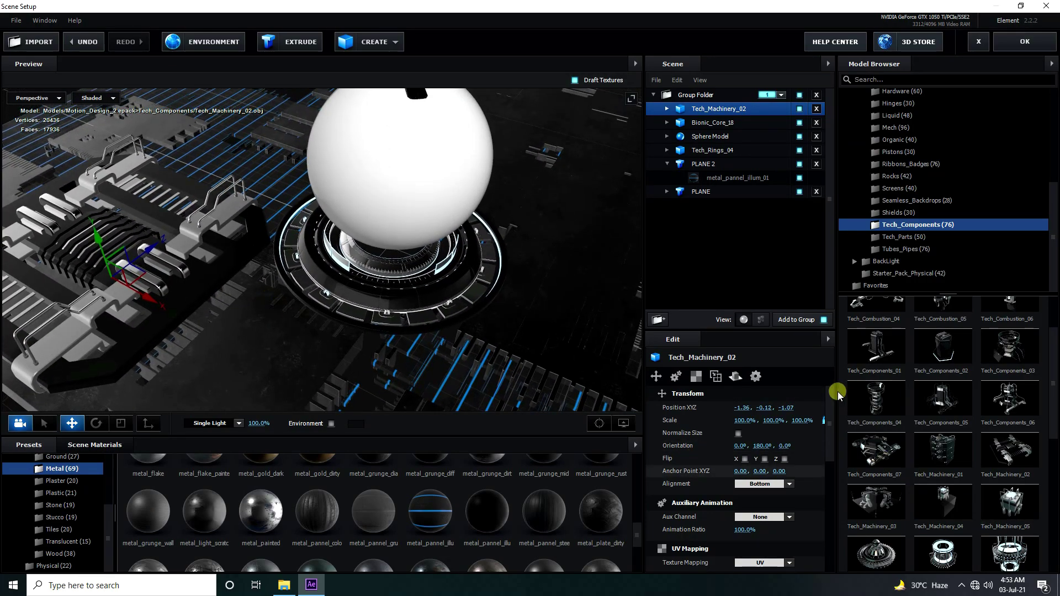
Add the Tech_Reactor_01 model from Tech_Components and place it behind the machinery, at about X -1.81, Y -0.18, Z 0.55
drag(837, 391, 892, 390)
scroll(1007, 463, down, 9)
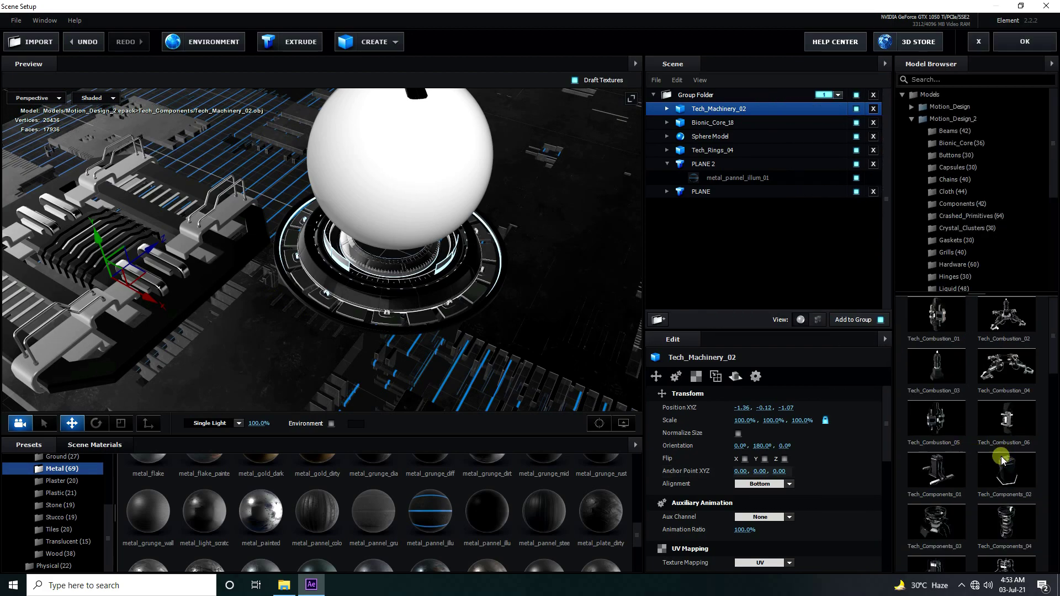
scroll(988, 455, down, 1)
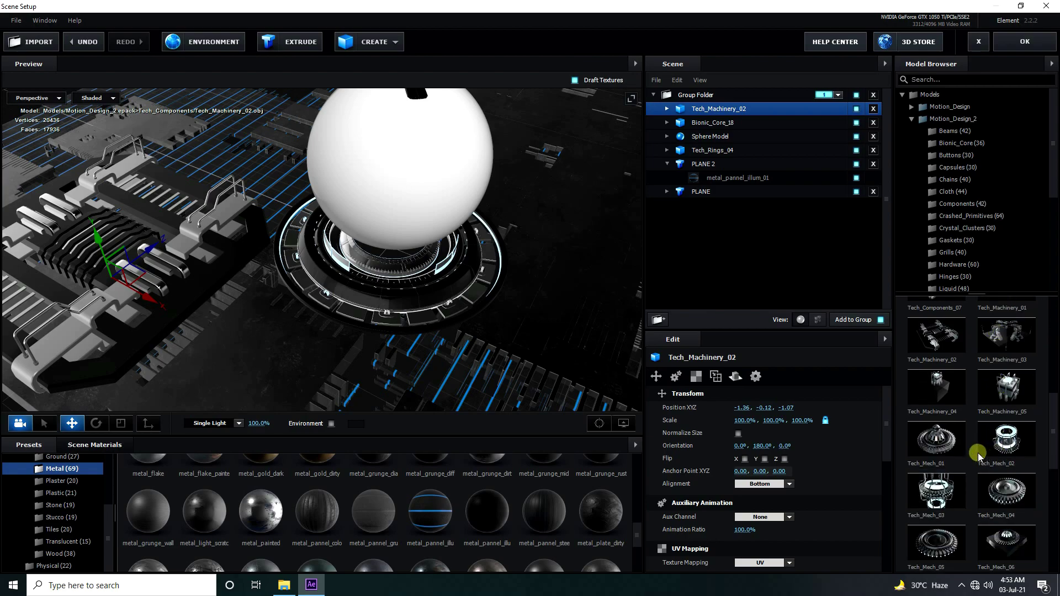
scroll(971, 482, down, 3)
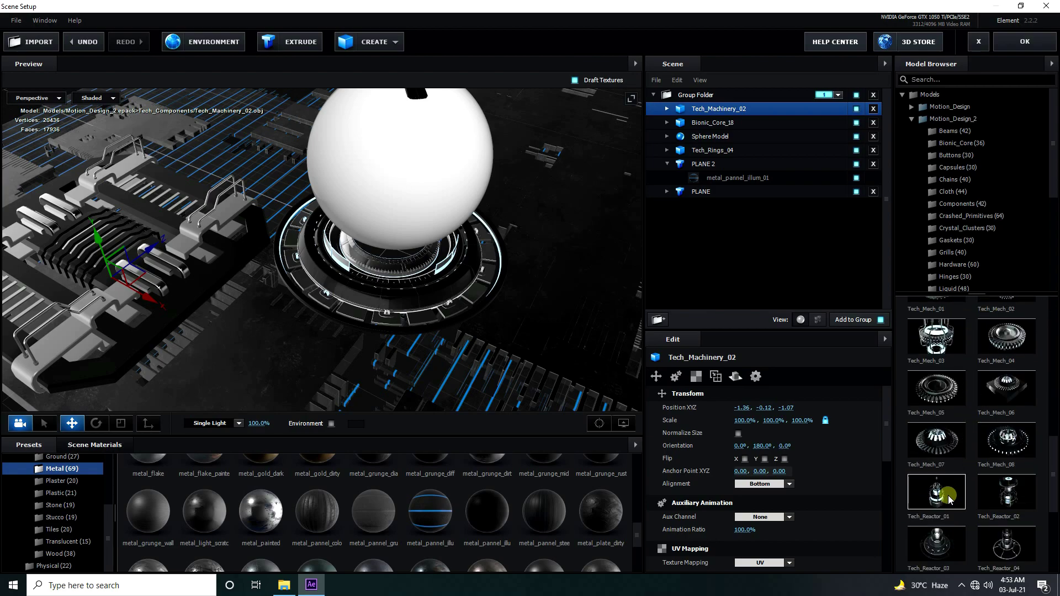
drag(941, 491, 316, 362)
drag(434, 315, 269, 298)
drag(271, 250, 226, 238)
drag(256, 184, 243, 226)
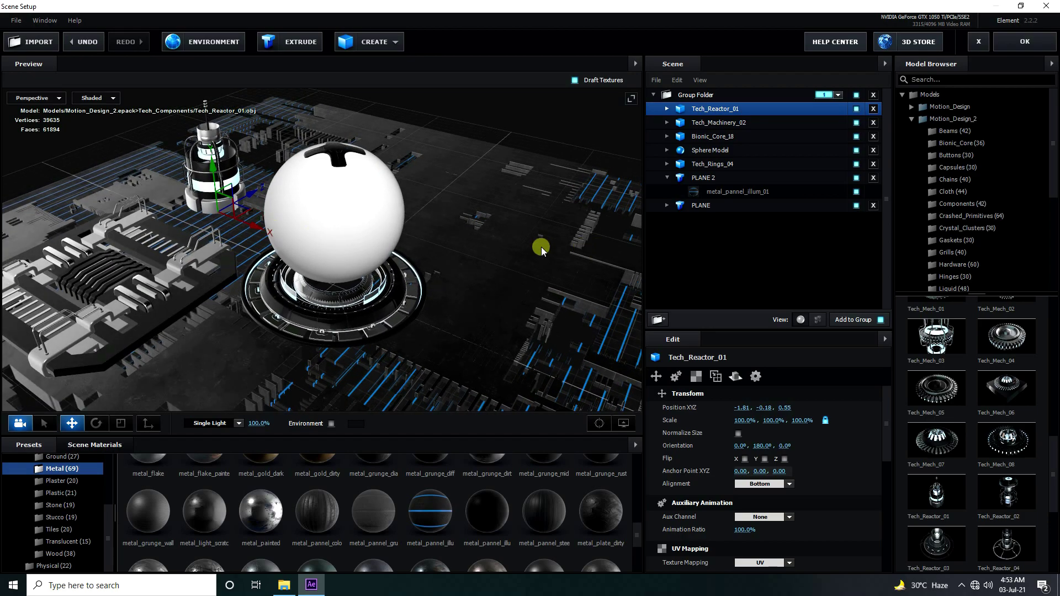
Duplicate Tech_Reactor_01 and move the copy to the opposite side of the sphere, at about X 1.00, Z 0.91
key(ctrl+d)
drag(265, 250, 579, 351)
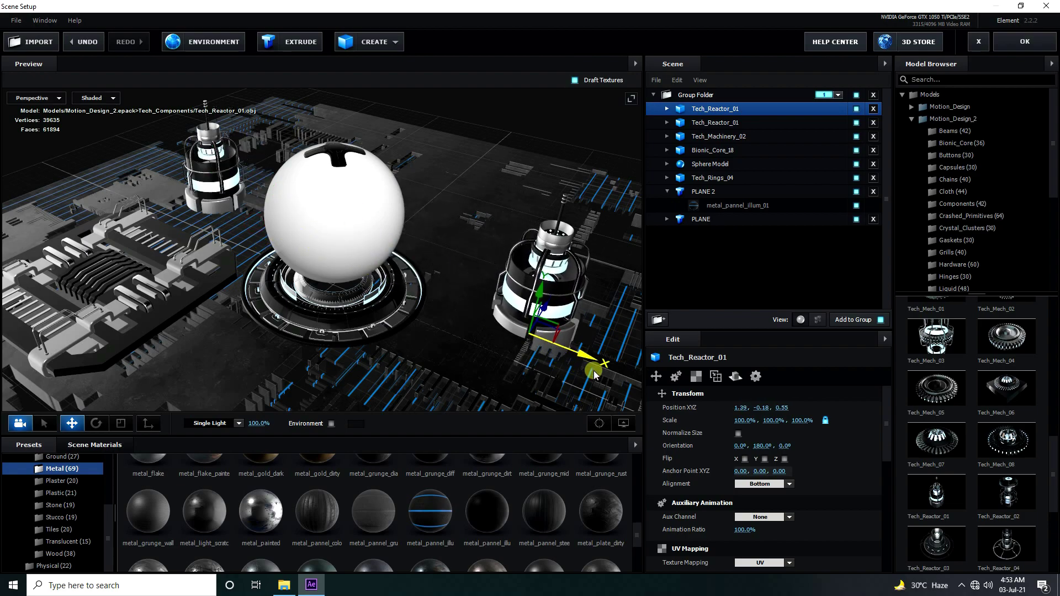
mouse_move(546, 311)
mouse_down()
mouse_move(601, 326)
mouse_move(549, 323)
mouse_up()
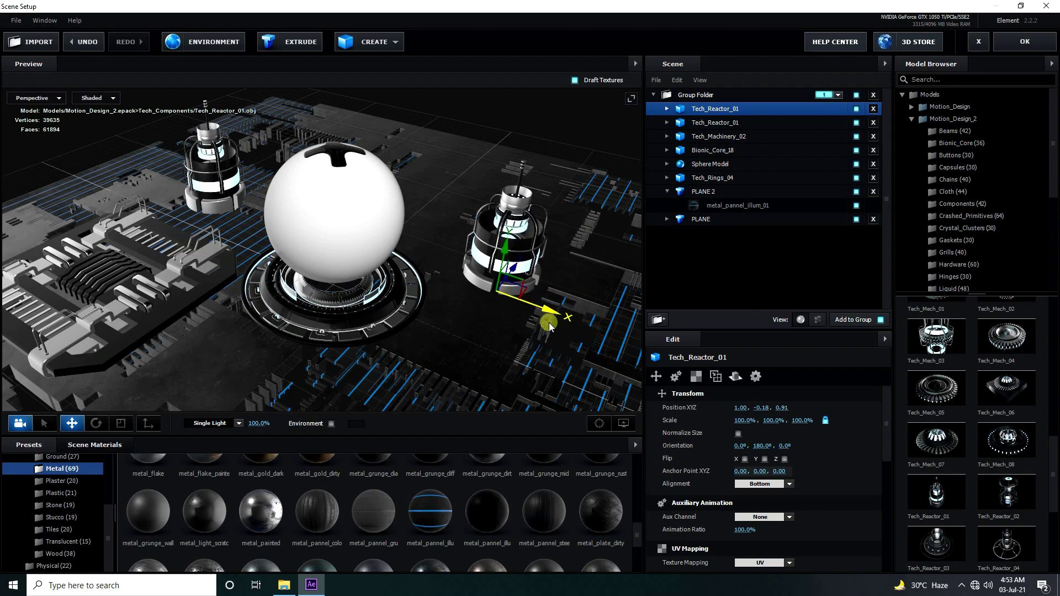
drag(421, 349, 390, 341)
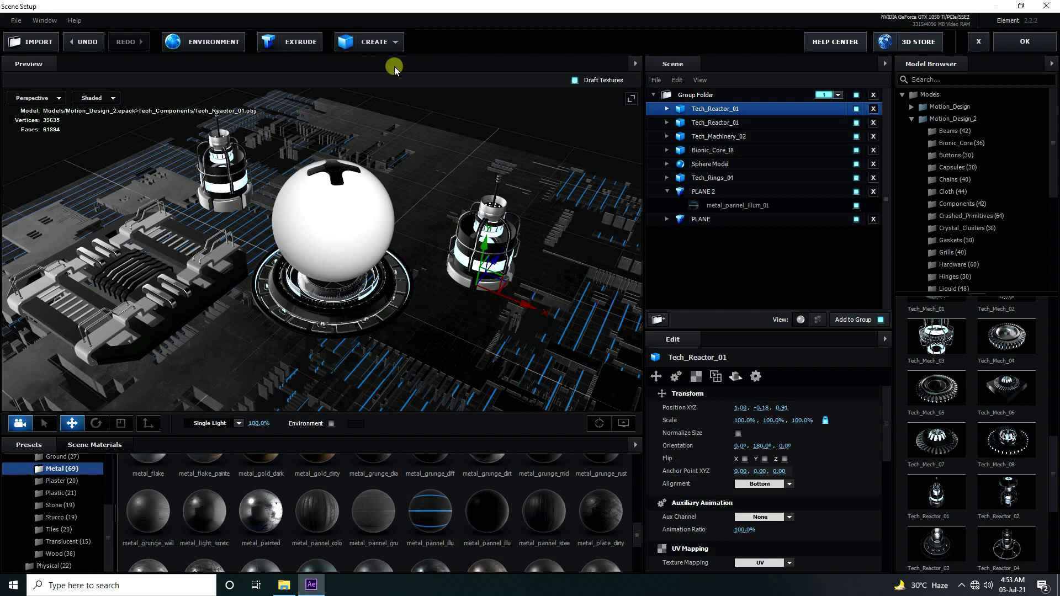
Create a two-sided plane primitive behind the scene at about Z 4.27 and stand it upright with a 90° X orientation
click(381, 41)
click(484, 69)
drag(432, 128, 480, 142)
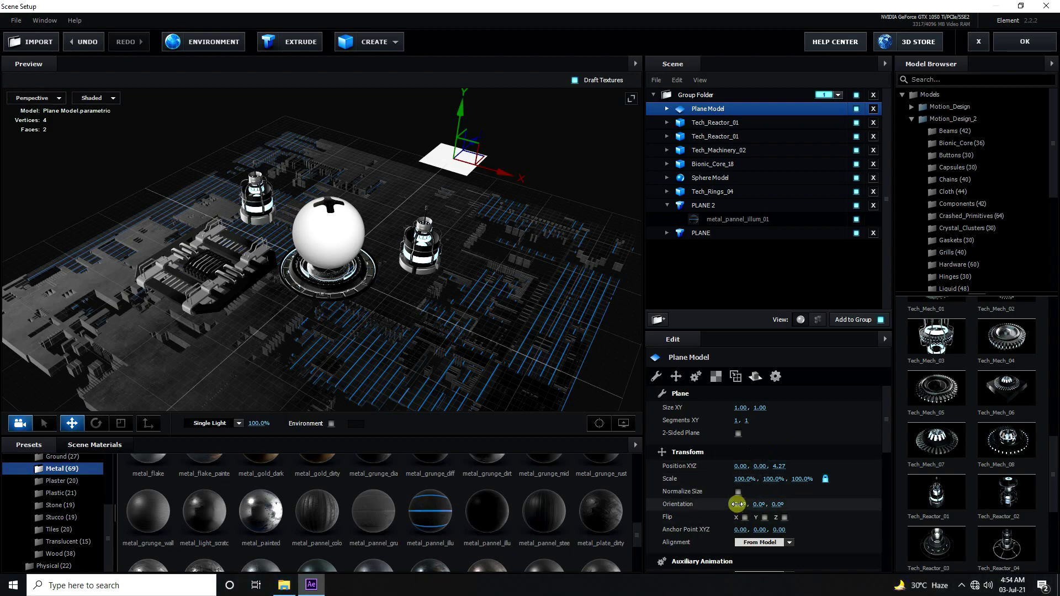
drag(739, 504, 777, 502)
click(738, 433)
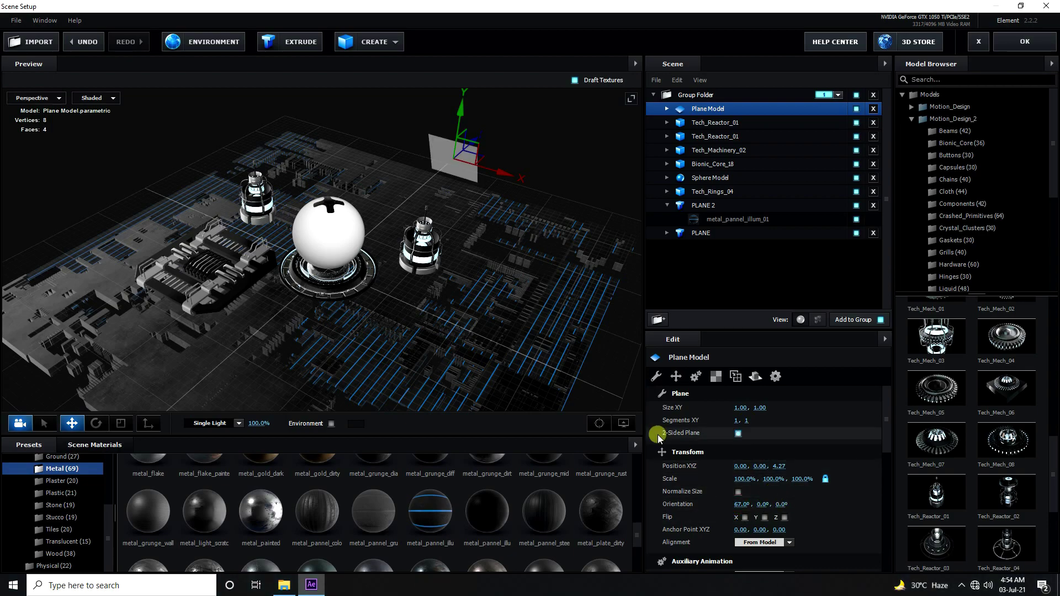
click(743, 504)
text(90)
key(Return)
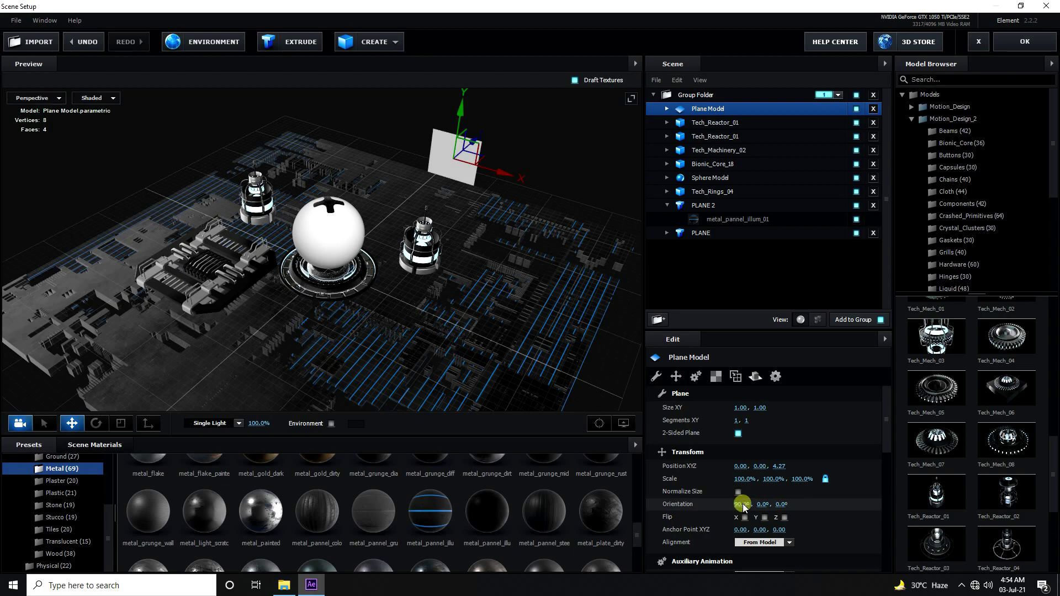
Set the upright plane's size to 10 by 5 and duplicate it
click(745, 412)
text(10)
key(Tab)
text(5)
key(Return)
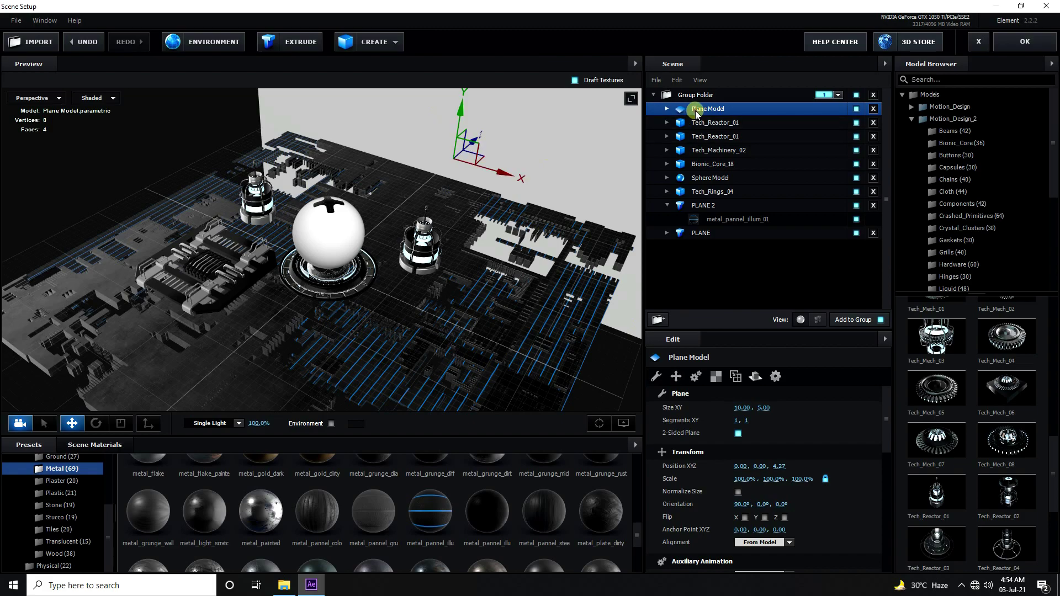
key(ctrl+d)
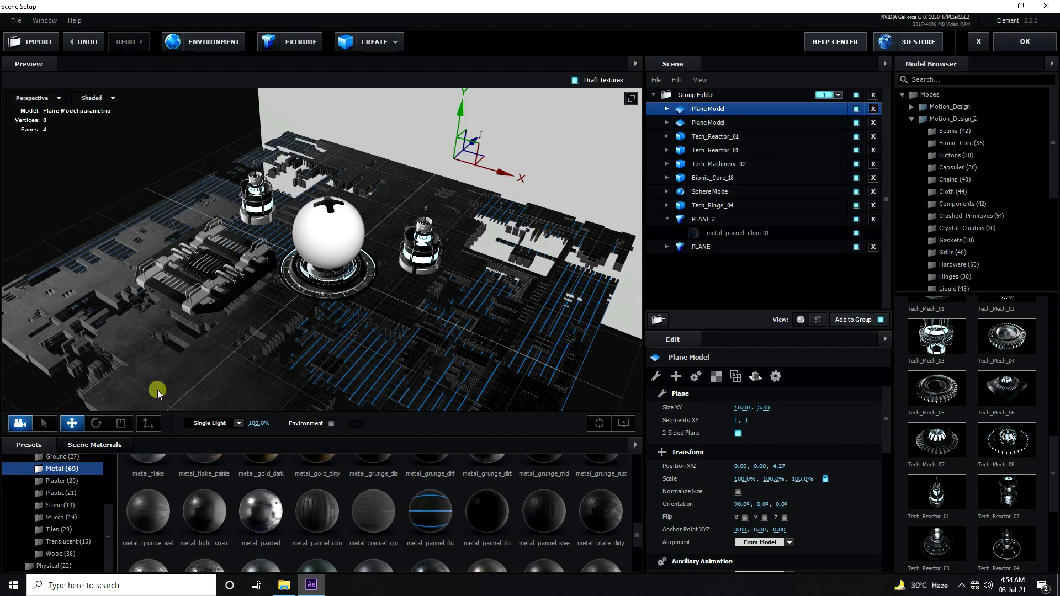
click(96, 422)
drag(451, 188, 589, 124)
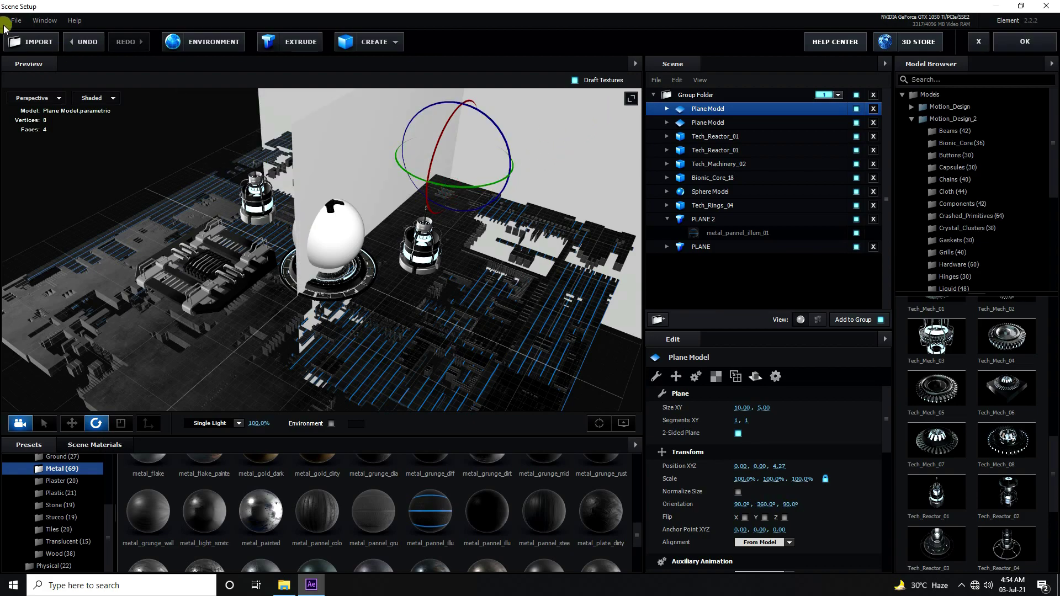
click(83, 42)
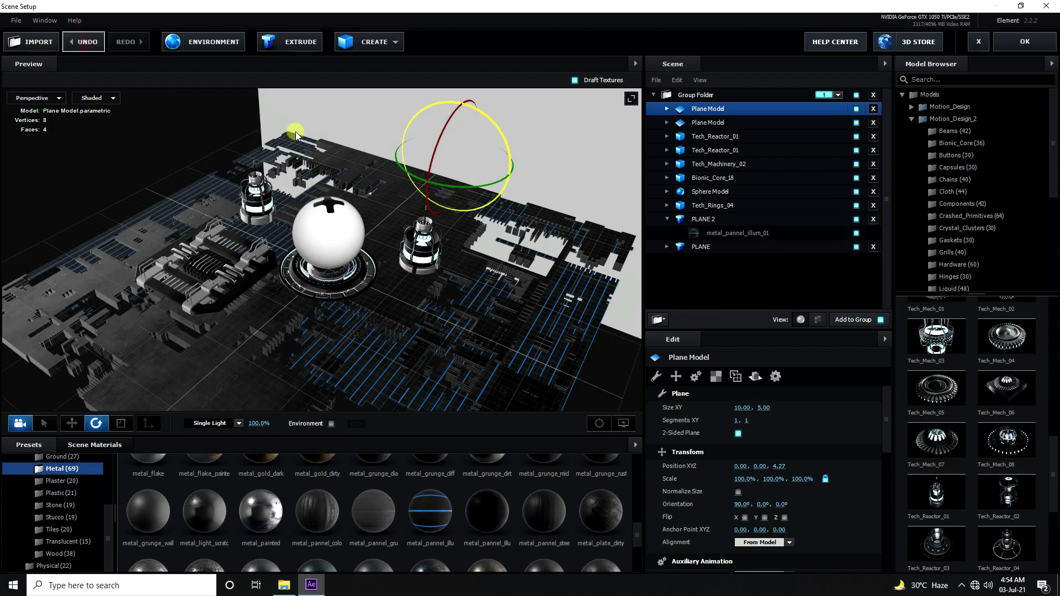
Turn the duplicated plane 90° to form a side wall and move it to about X -3.08, Z 1.71
click(71, 423)
drag(494, 169, 198, 187)
click(96, 423)
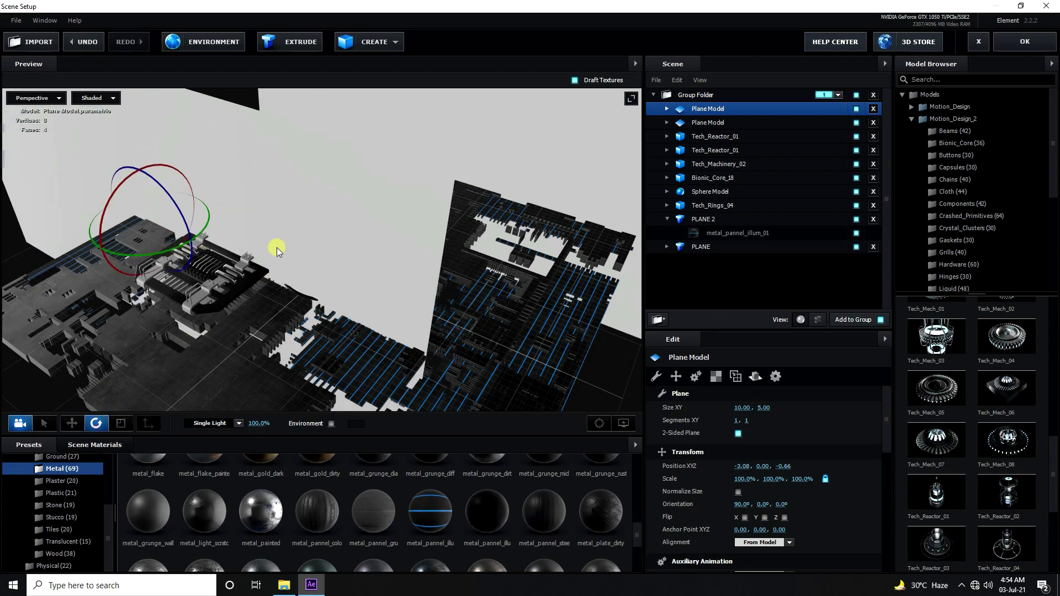
drag(155, 241, 293, 181)
click(71, 423)
drag(177, 207, 271, 205)
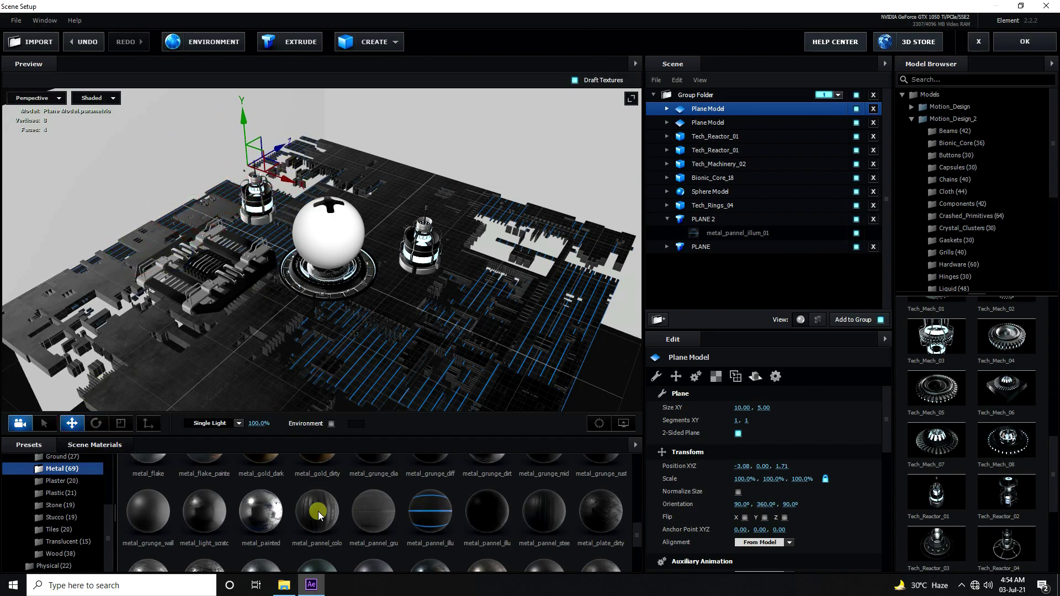
Apply the metal_black scene material to both wall planes
click(114, 446)
right_click(173, 467)
click(202, 493)
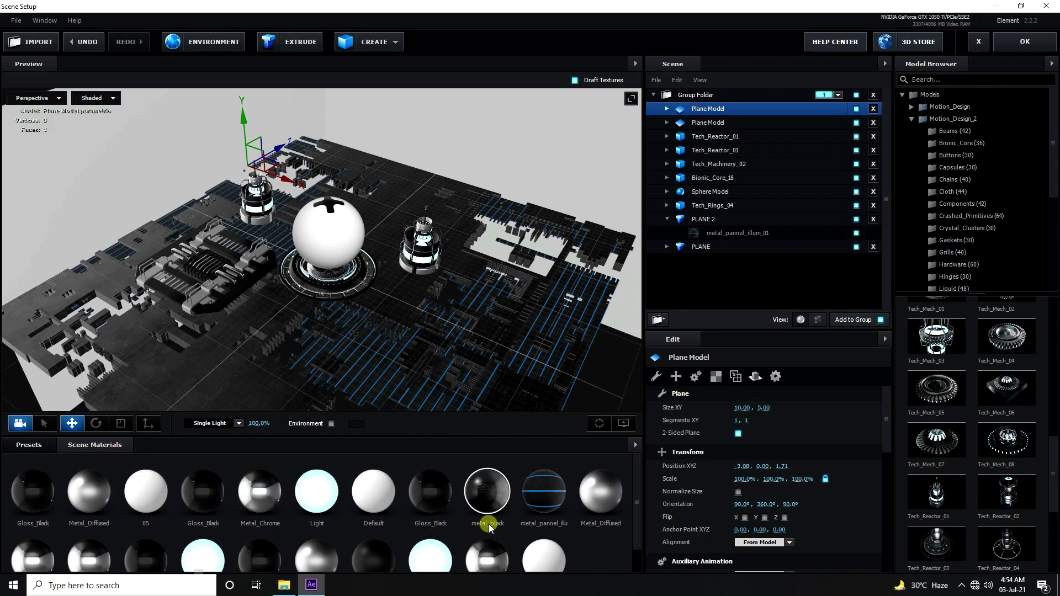
drag(488, 486, 710, 124)
drag(488, 493, 699, 123)
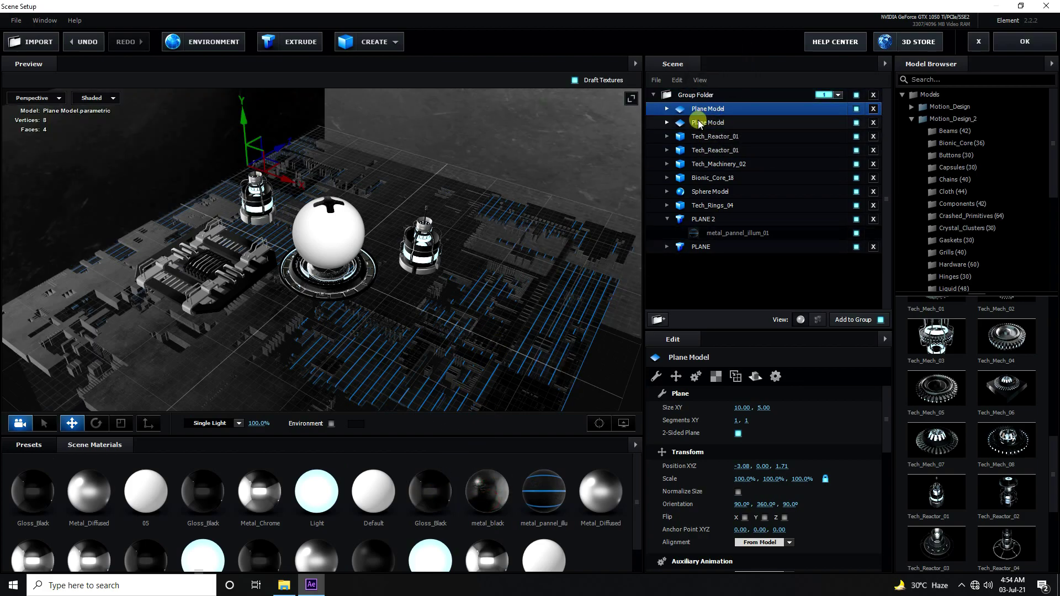
Set the UV Repeat of both wall planes to 10 by 5
drag(402, 201, 406, 256)
click(711, 122)
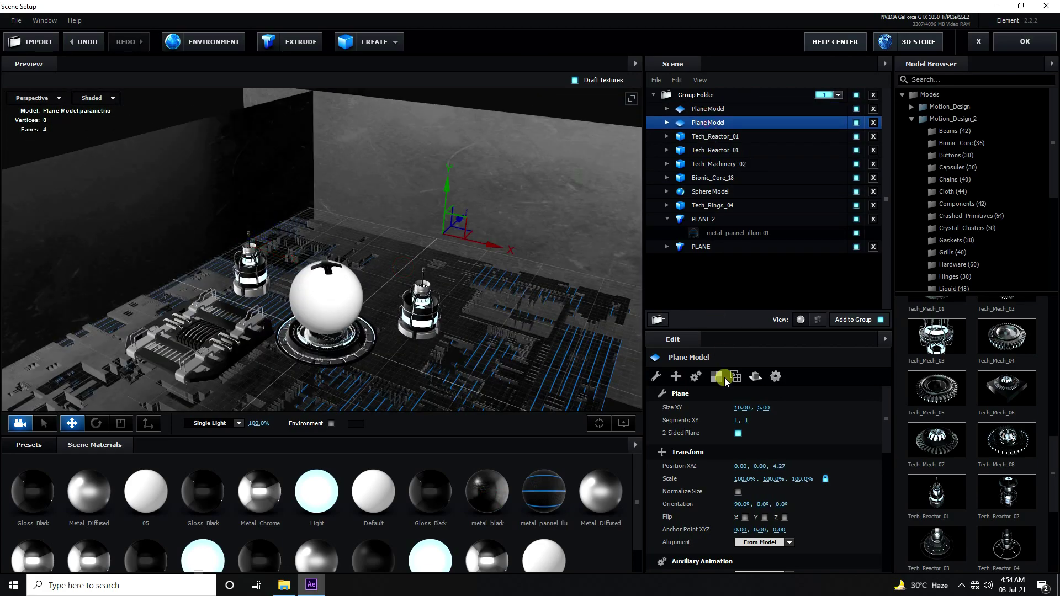
click(715, 377)
click(738, 420)
text(10)
key(Tab)
text(5)
key(Return)
click(708, 109)
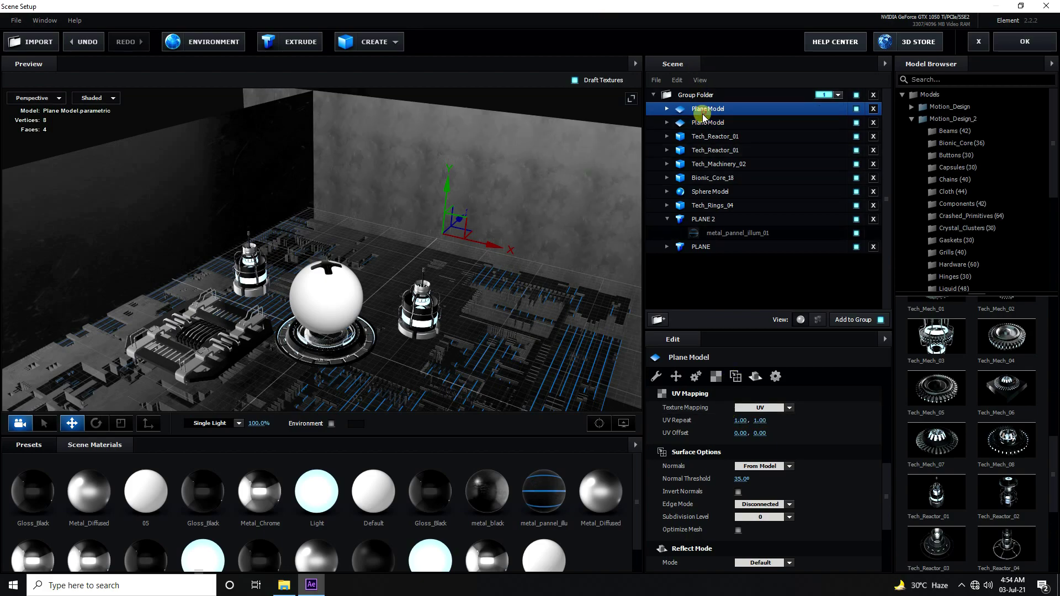
key(Tab)
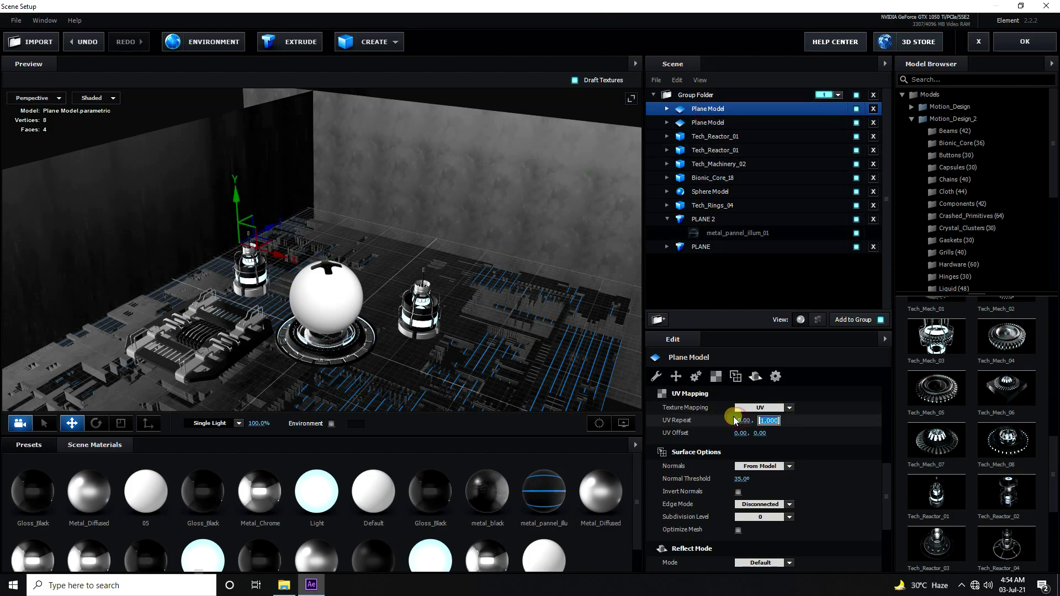
Switch the preview lighting to the 100 Ambient preset
scroll(301, 314, down, 3)
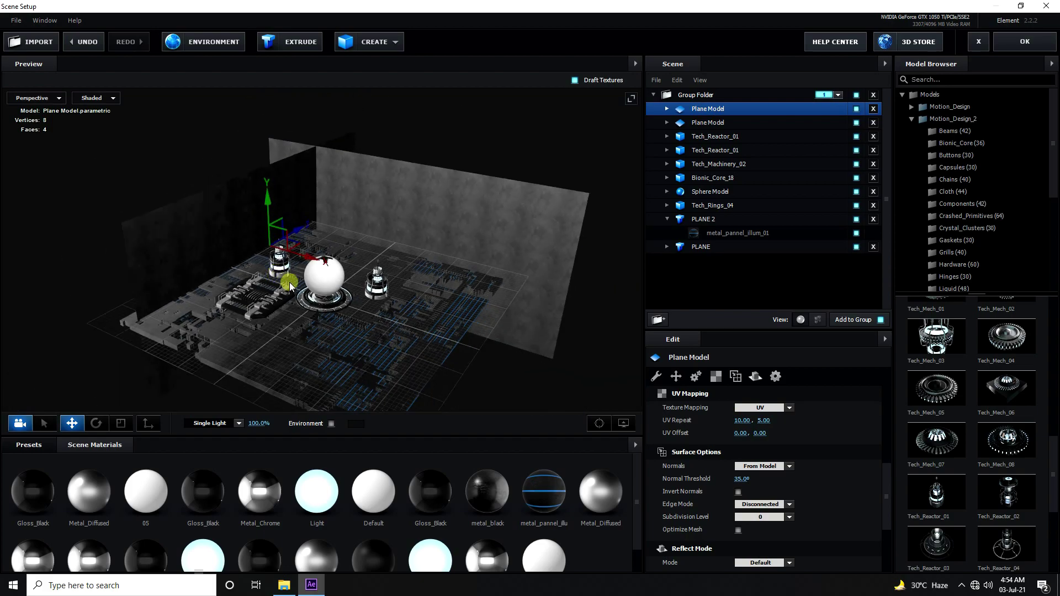
scroll(297, 314, up, 5)
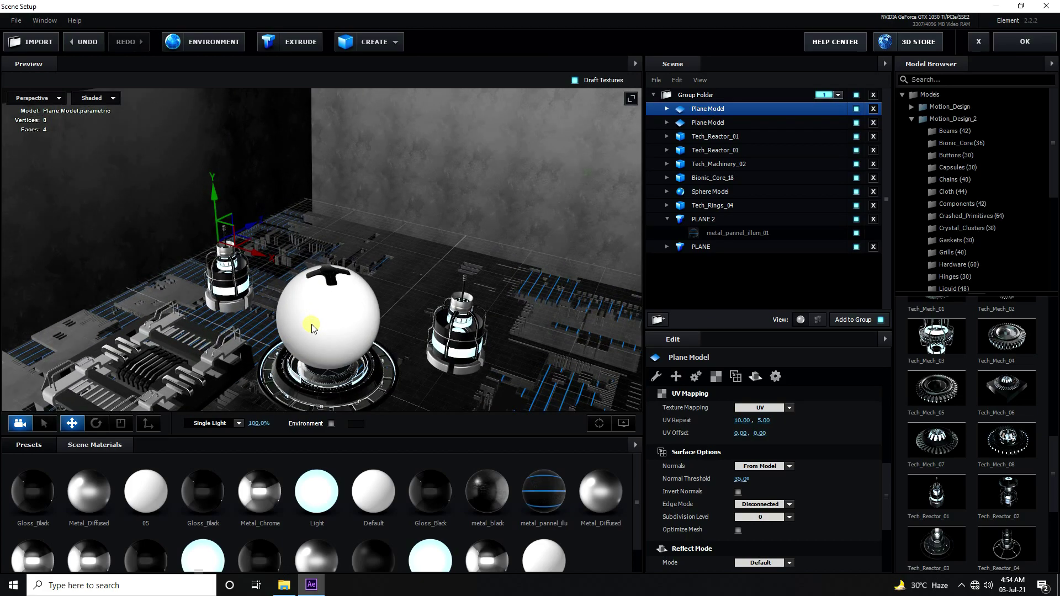
drag(312, 325, 342, 290)
scroll(327, 257, up, 3)
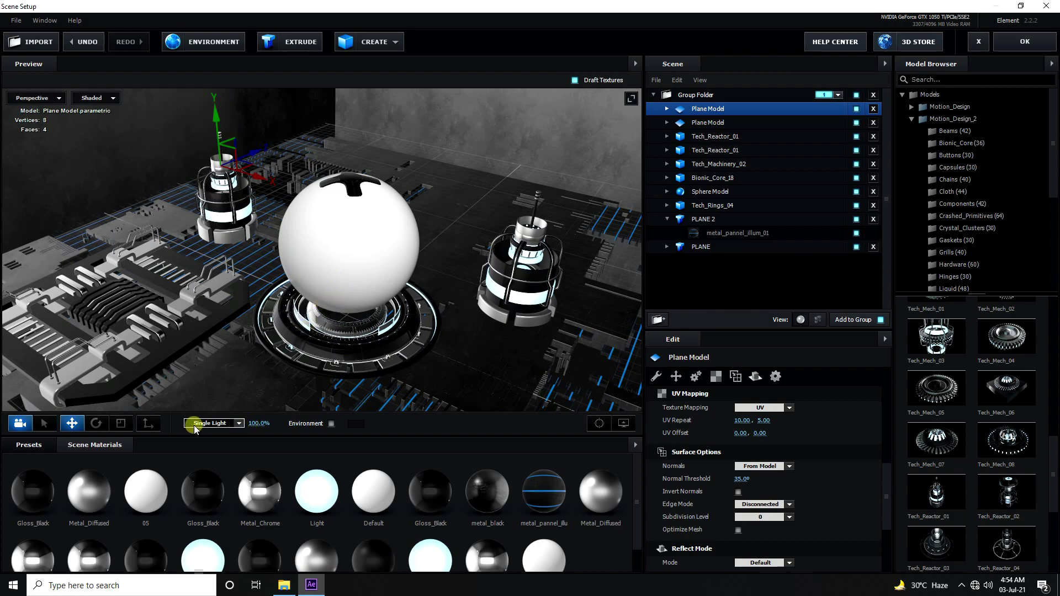
click(239, 424)
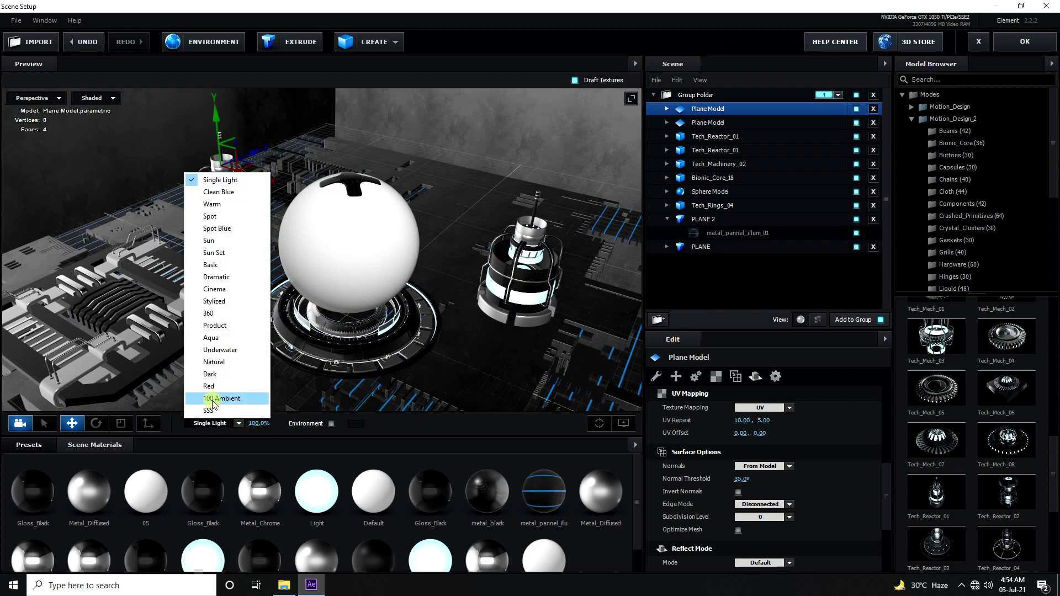
click(221, 398)
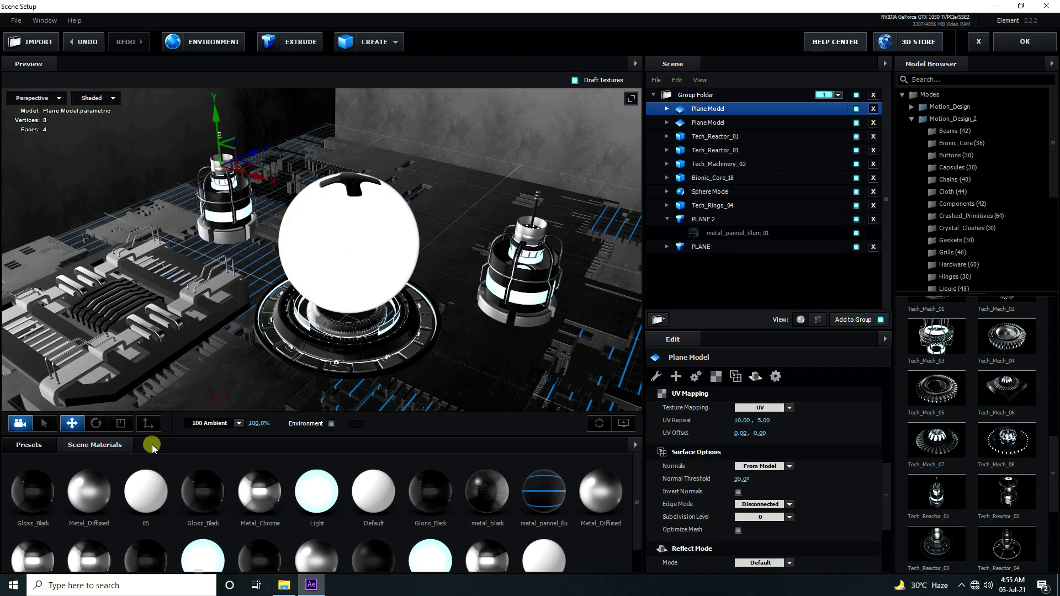
Apply the BackLight_2K_49 preset from the BackLight_2K environments to the scene
click(36, 451)
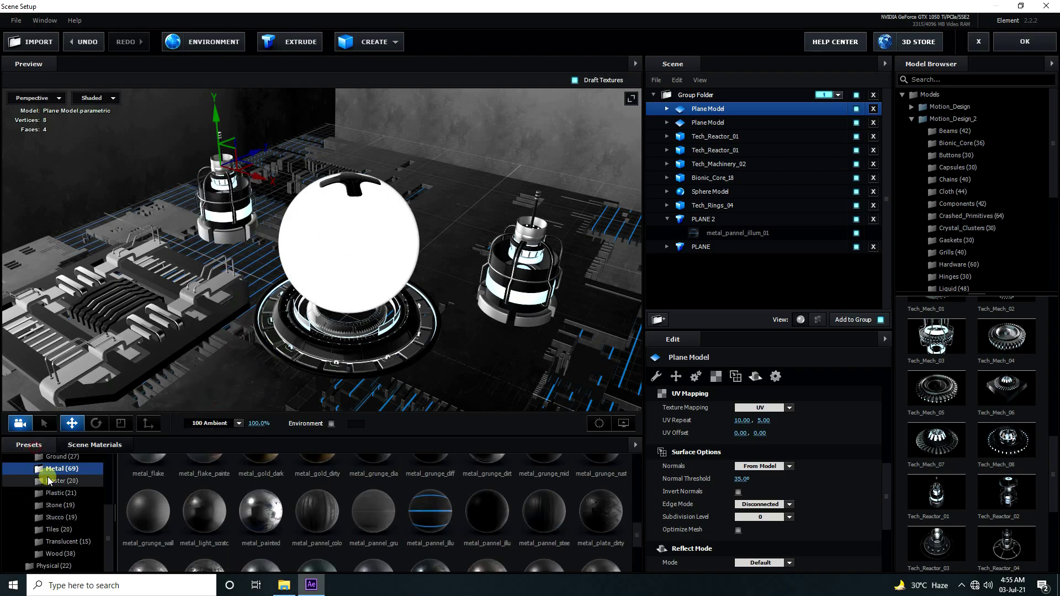
click(2, 494)
click(9, 484)
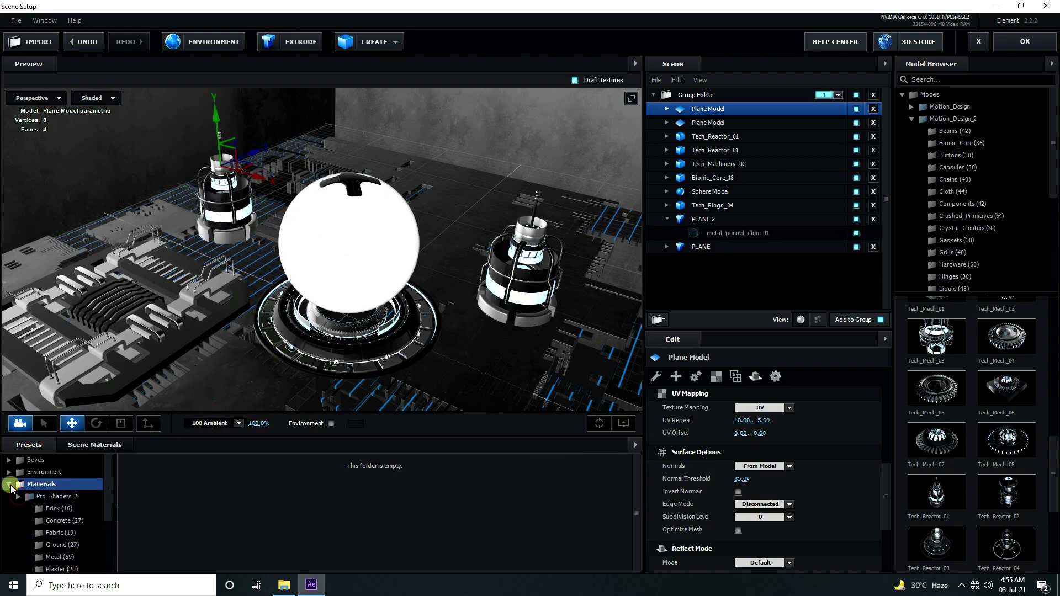
click(8, 472)
click(52, 485)
click(53, 496)
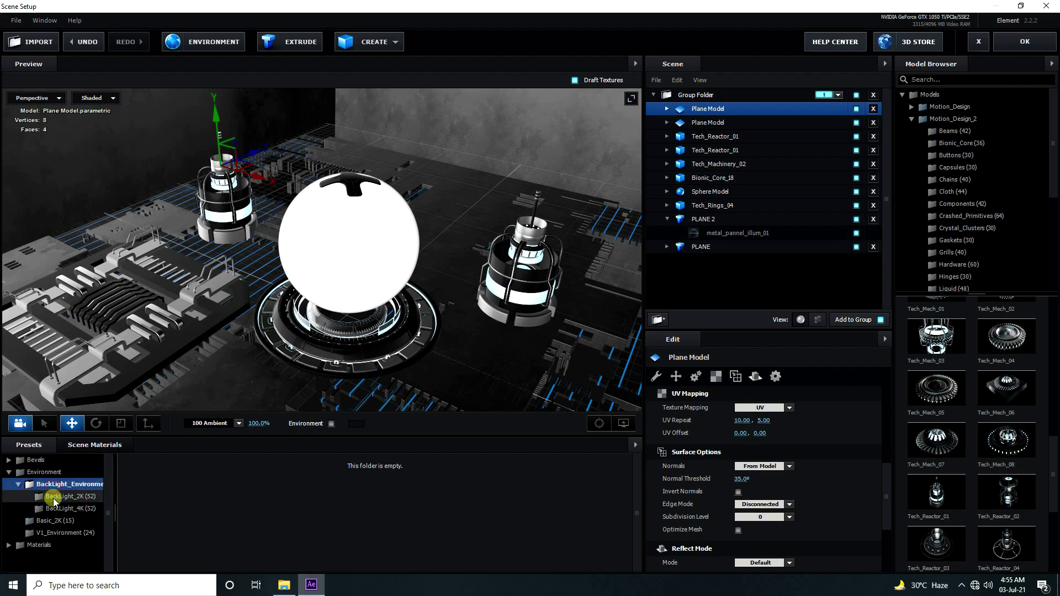
scroll(287, 511, down, 5)
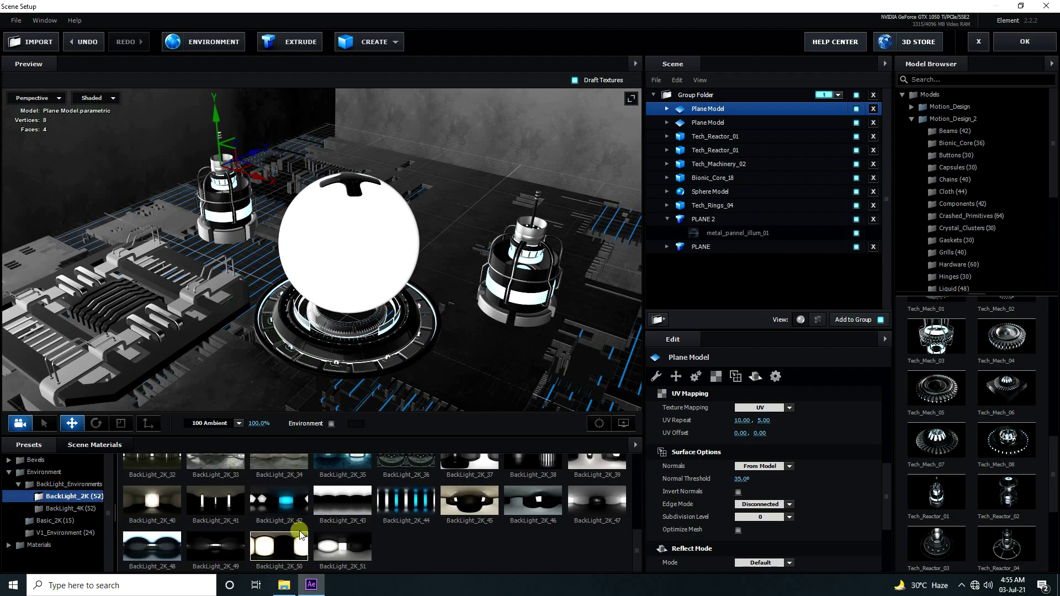
click(212, 538)
drag(233, 362, 260, 330)
Move the Sphere Model out of the group folder to the scene's top level
click(653, 94)
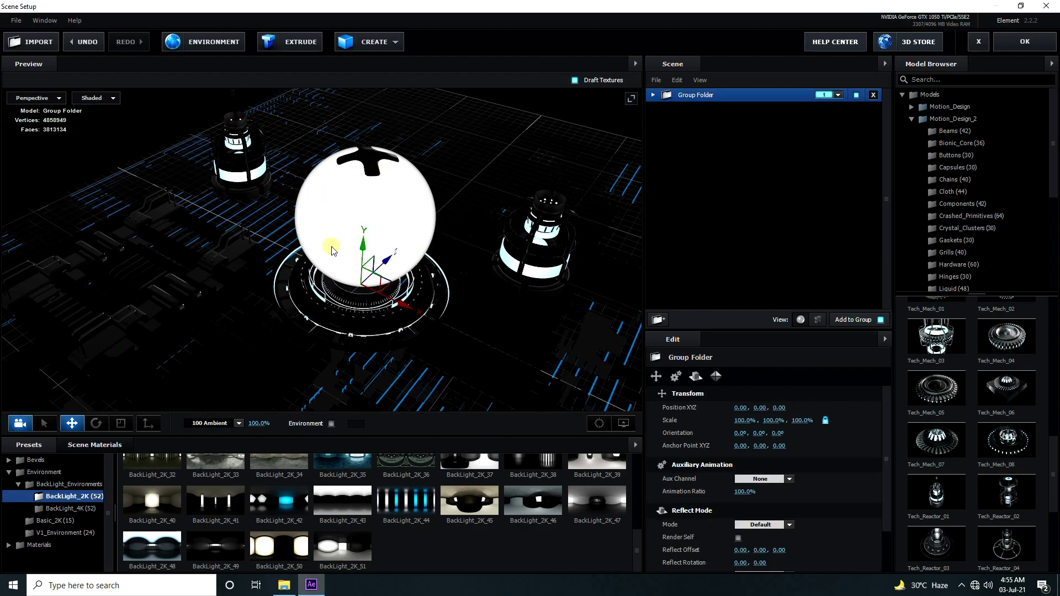
click(80, 442)
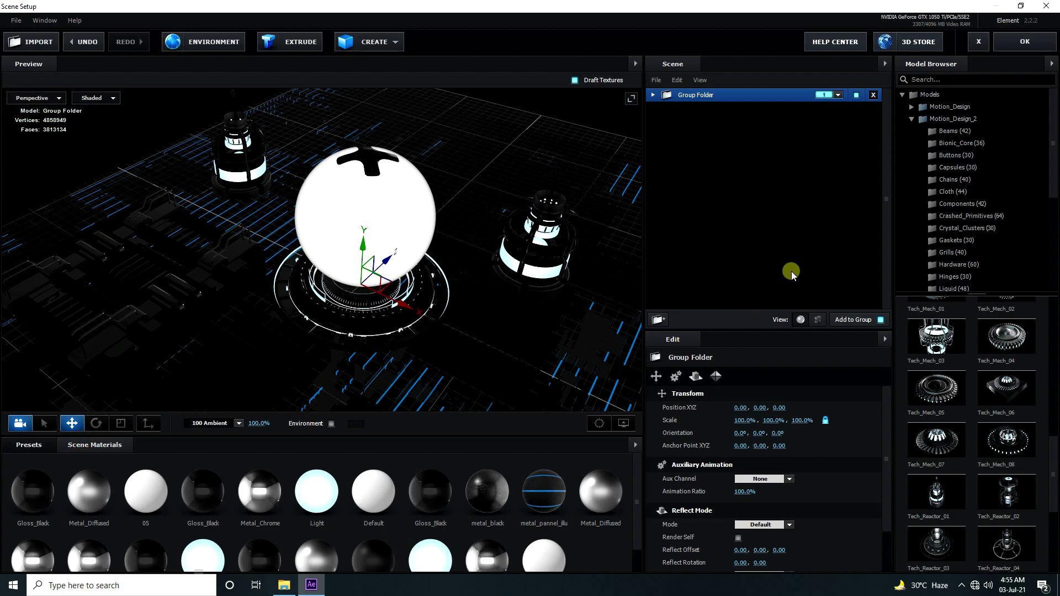
click(654, 94)
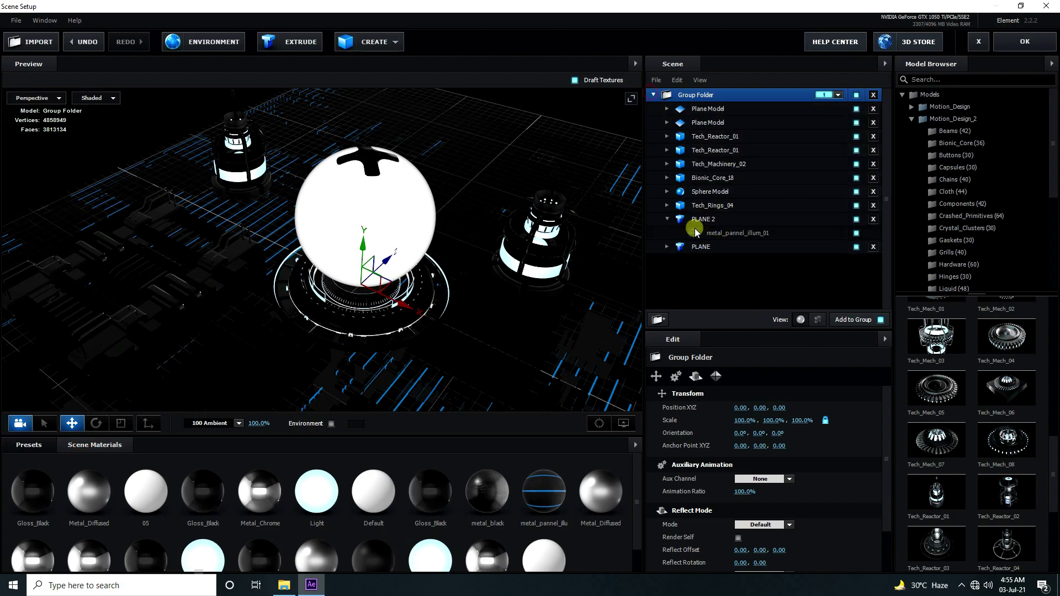
click(666, 218)
click(701, 191)
drag(707, 194, 711, 297)
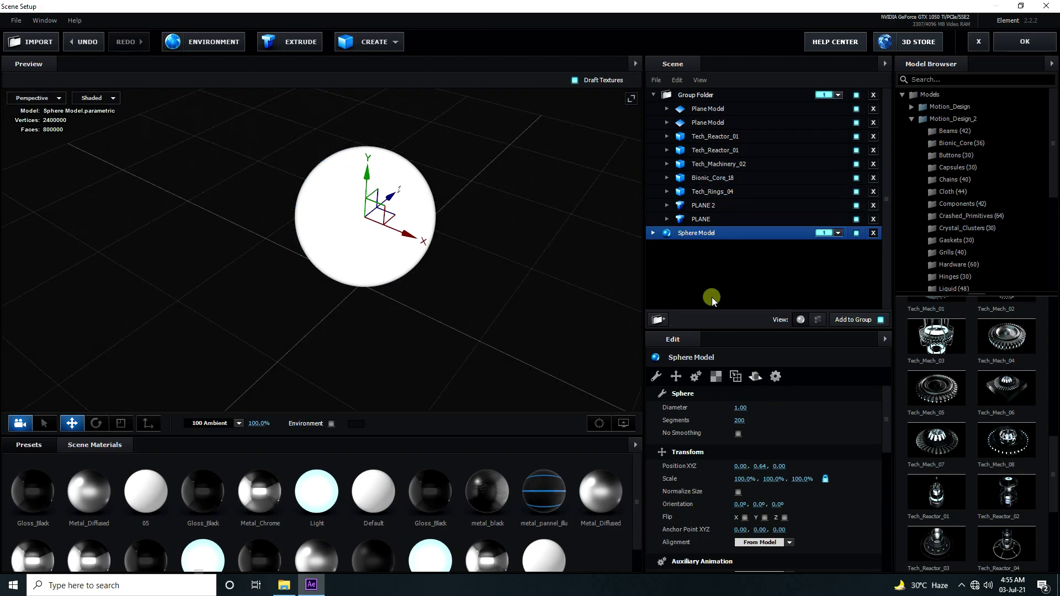
Create a new group folder and move it out to the top level below the Sphere Model
click(653, 94)
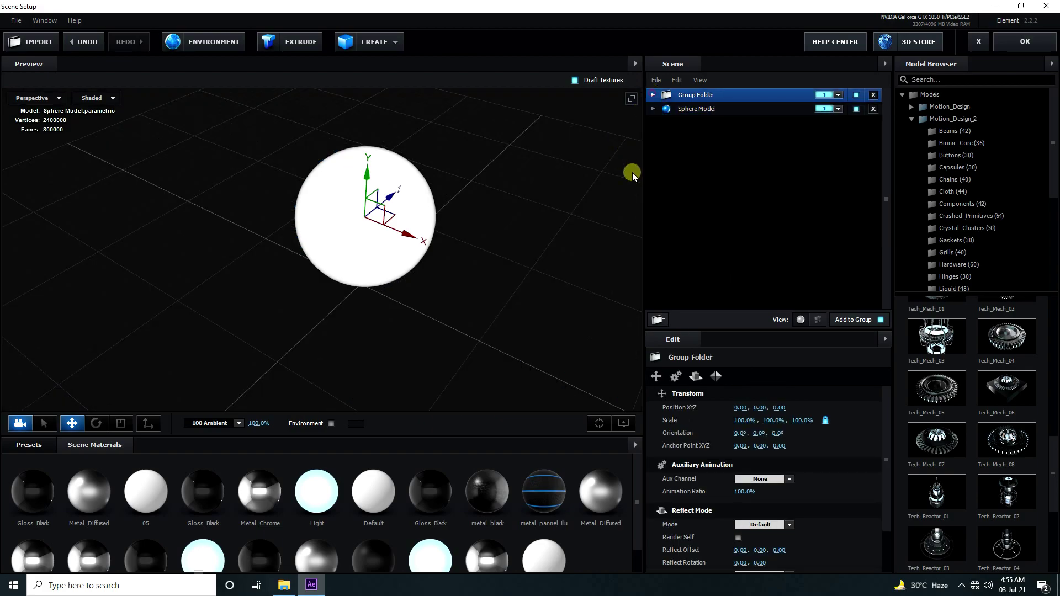
click(657, 319)
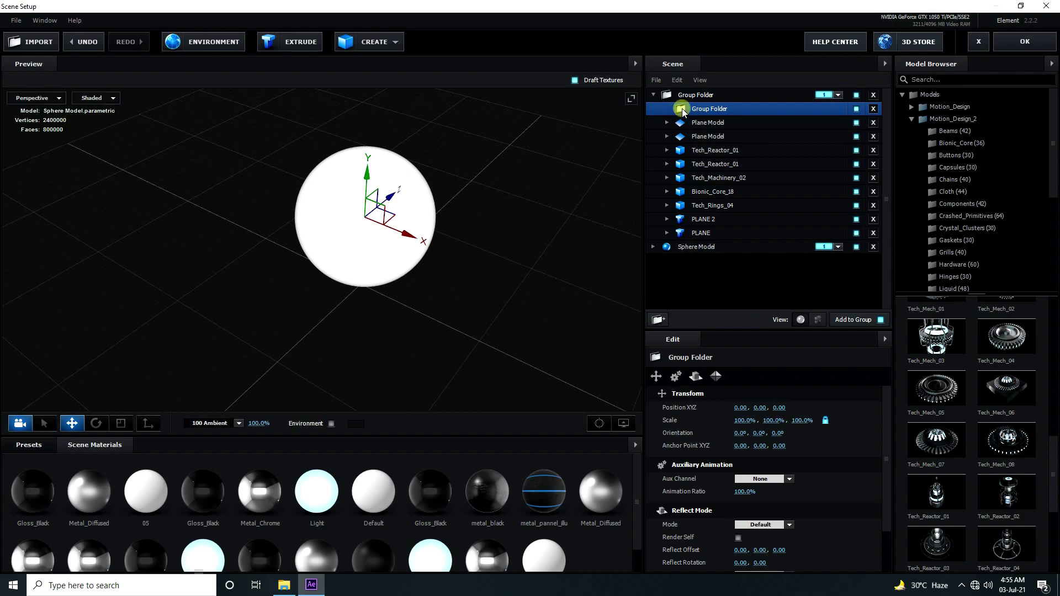
drag(718, 112, 706, 273)
click(653, 95)
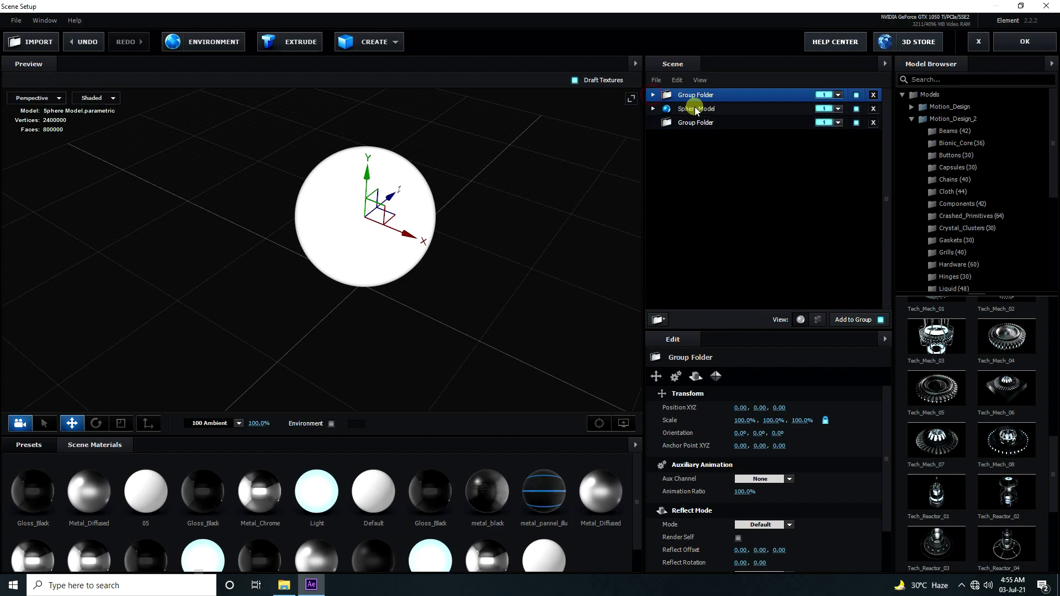
click(690, 124)
Rename the group folder containing the planes, reactors, machinery and rings as BG
click(698, 95)
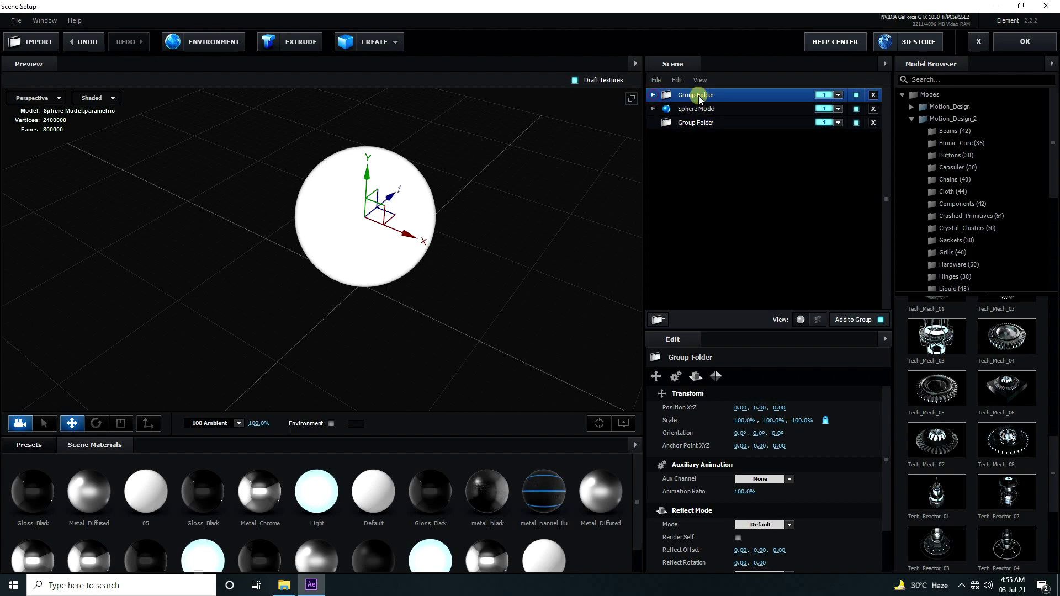
click(653, 95)
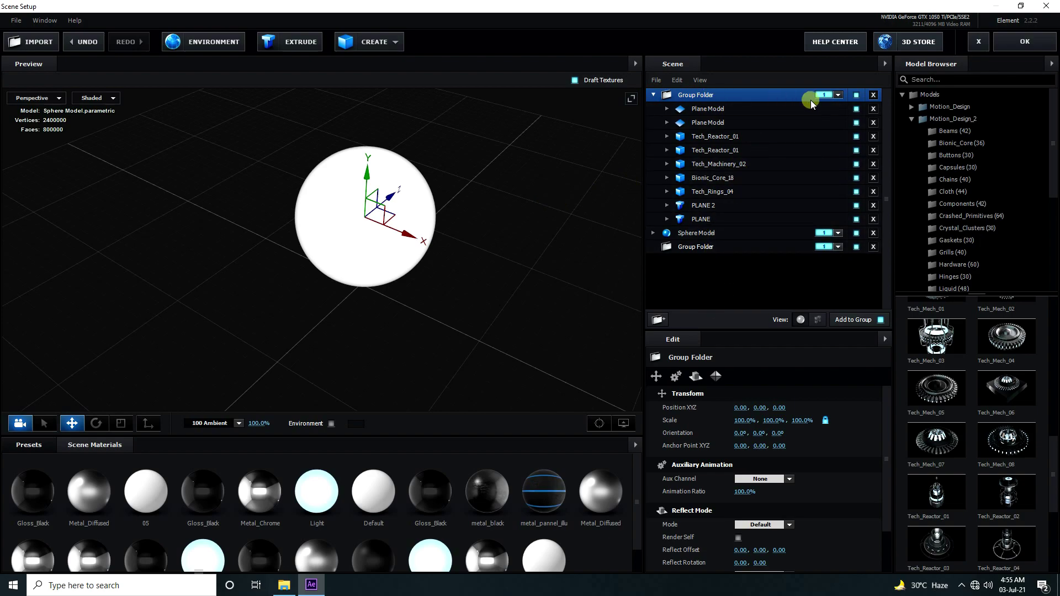
right_click(702, 98)
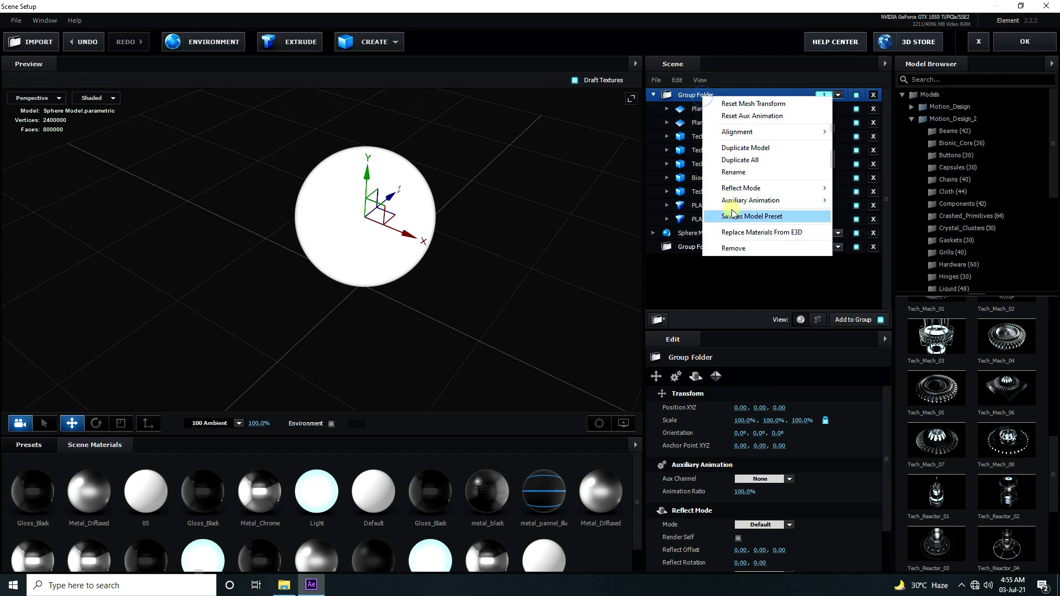
click(729, 177)
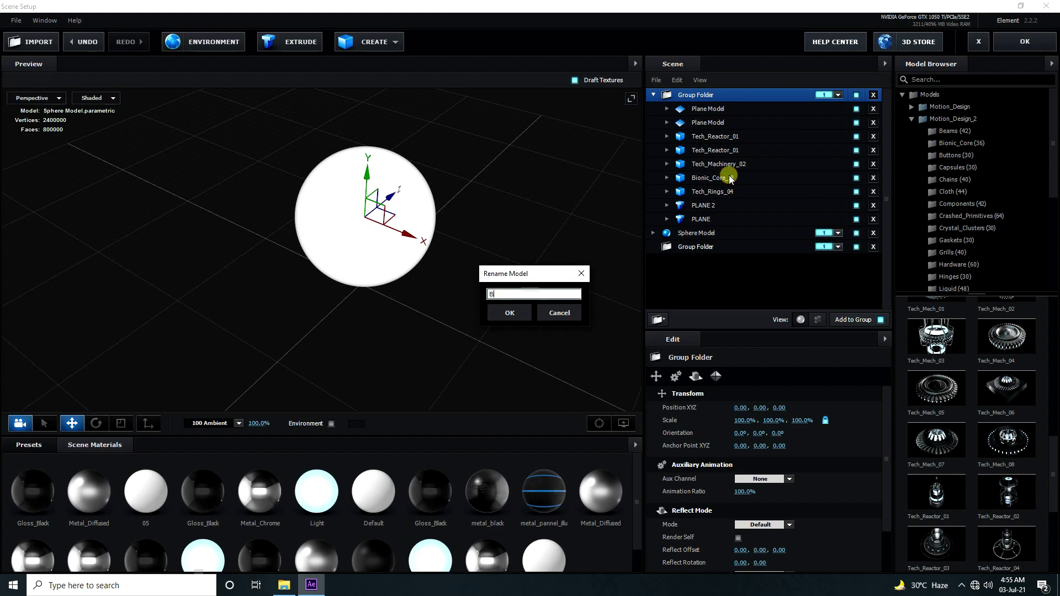
click(518, 314)
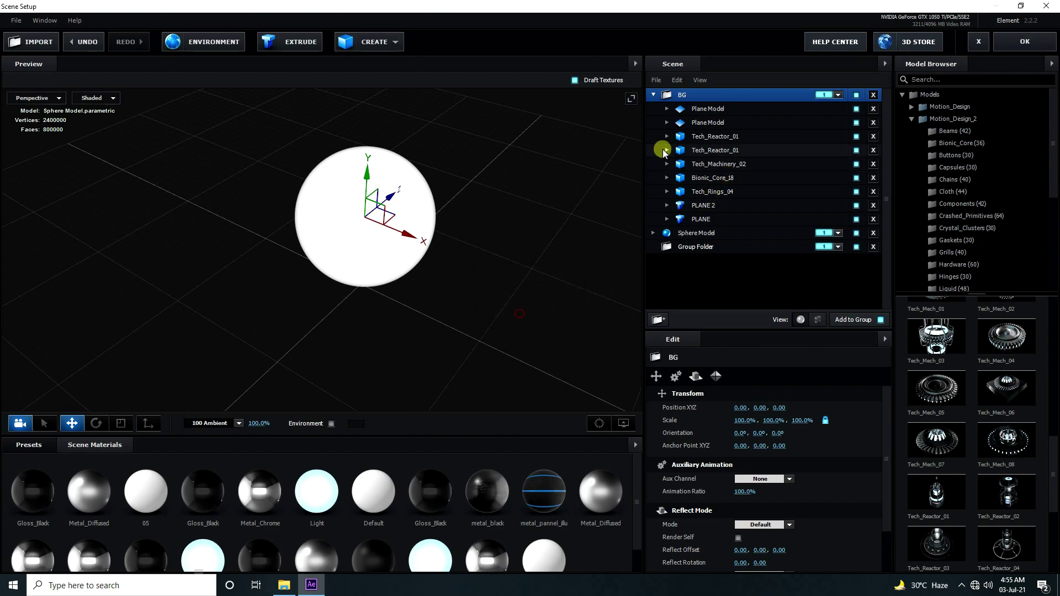
click(653, 96)
Move the Sphere Model into the new group folder and rename that folder SPHERE
drag(696, 111, 694, 125)
click(669, 110)
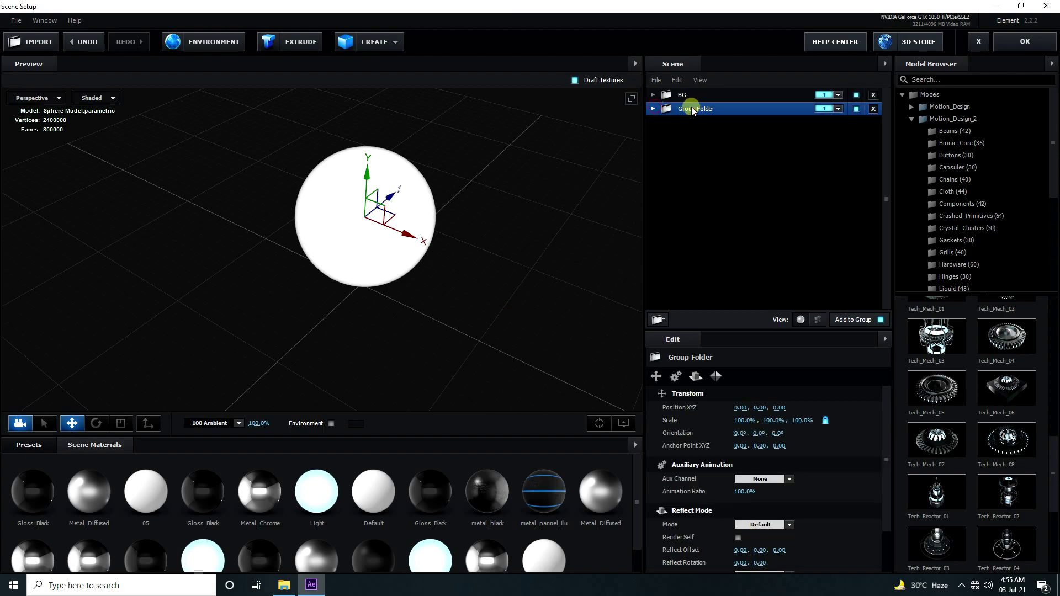
right_click(688, 108)
click(712, 182)
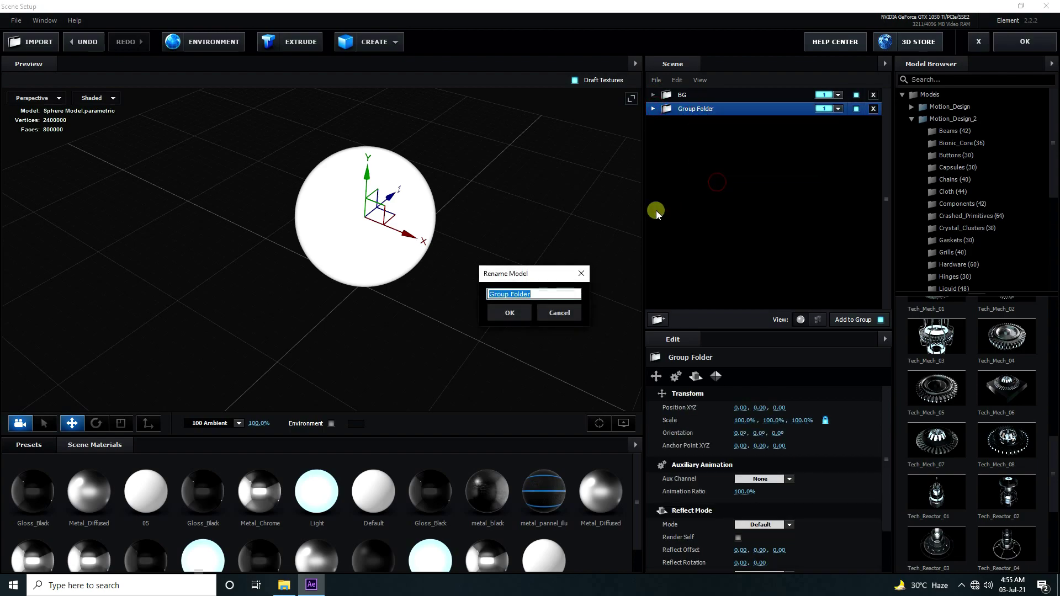
text(SPHERE)
click(509, 314)
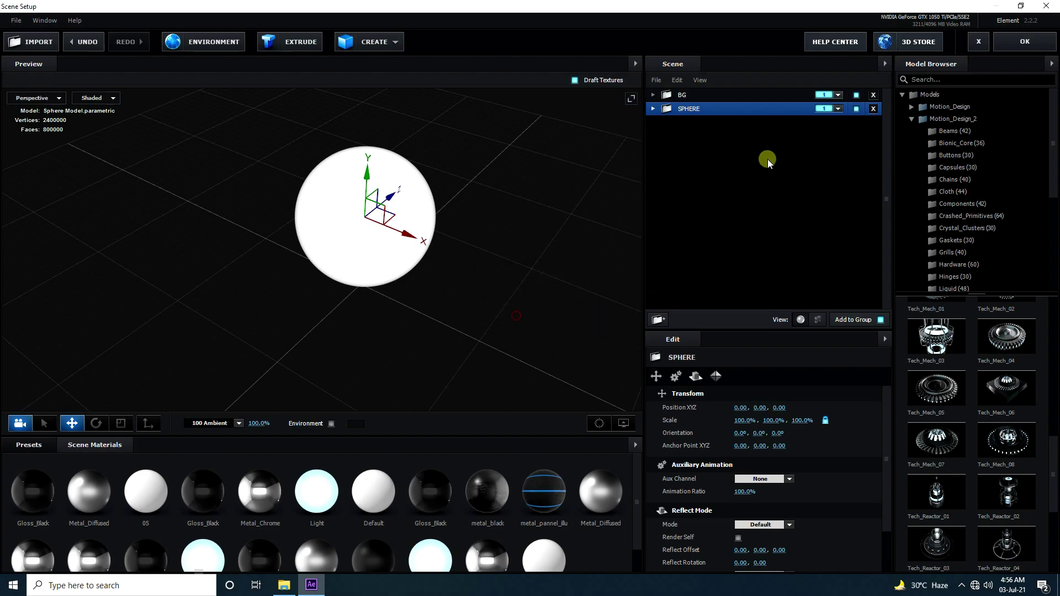
Assign the SPHERE folder to group 2 and accept the scene to return to the composition
click(682, 95)
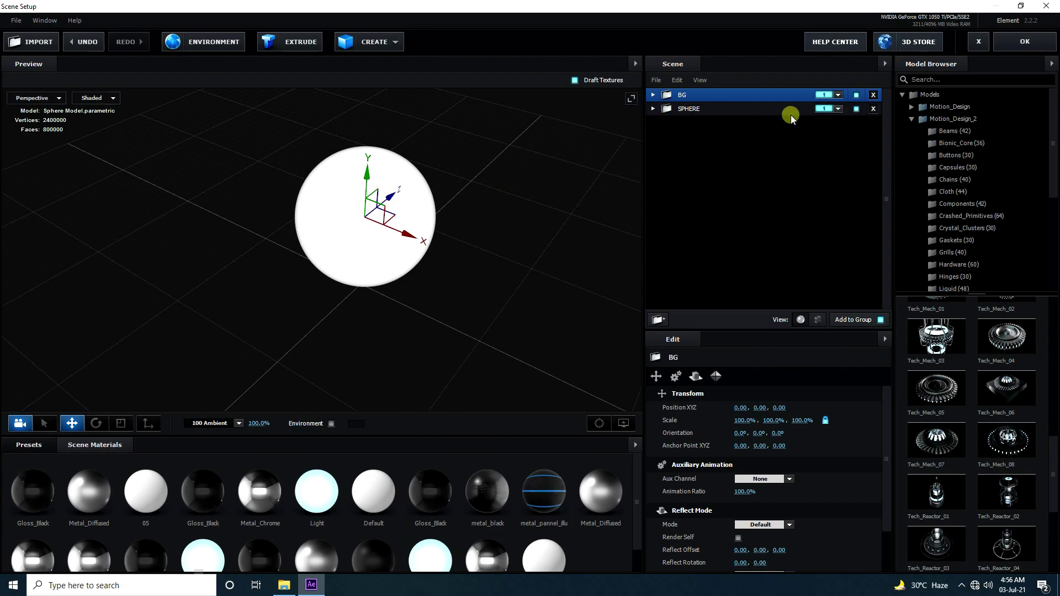
click(690, 109)
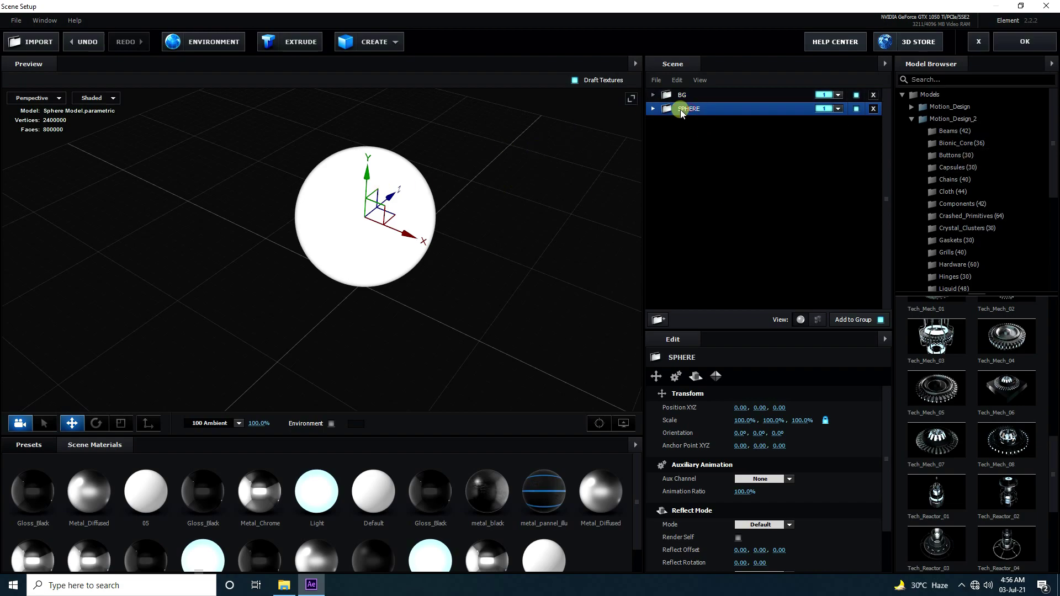
click(838, 109)
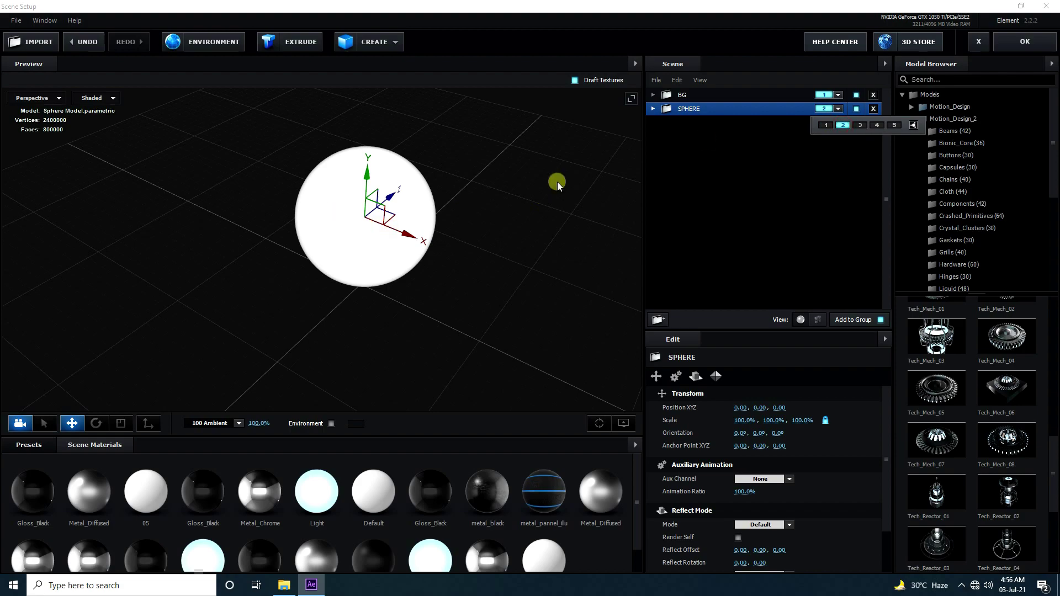
click(683, 96)
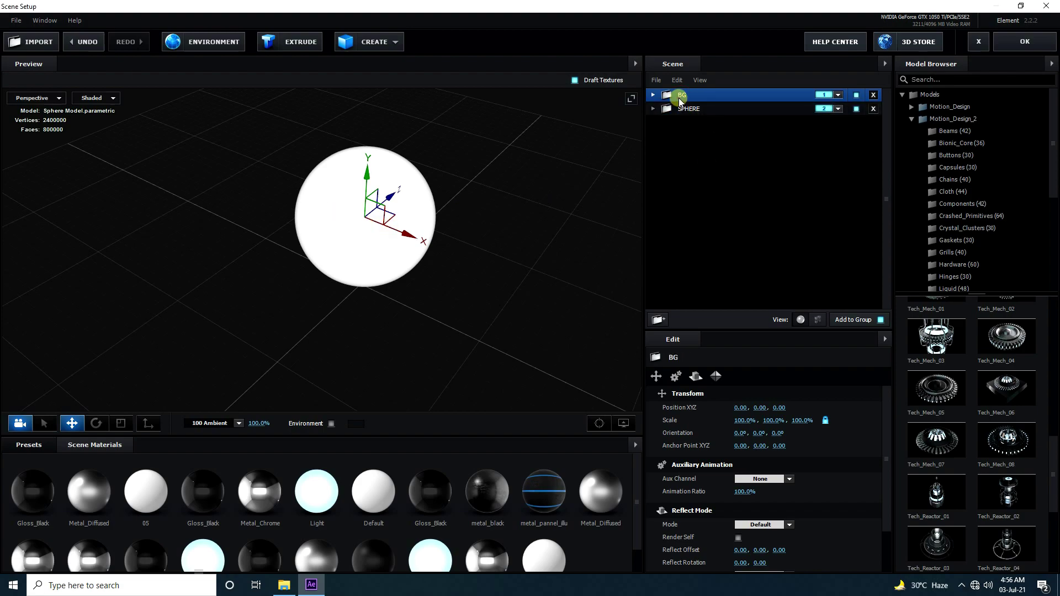
click(691, 112)
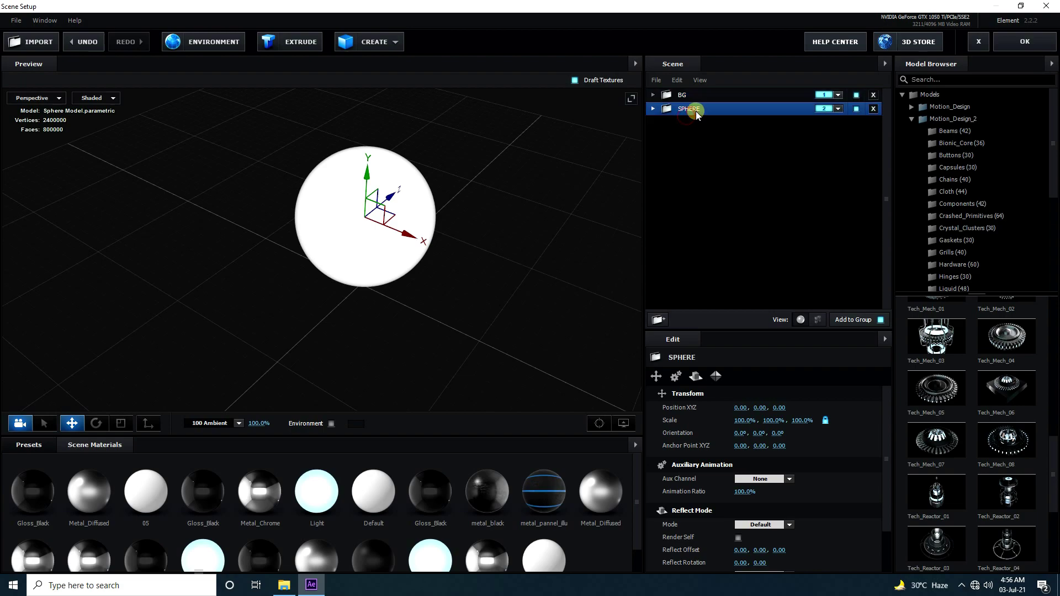
click(1024, 42)
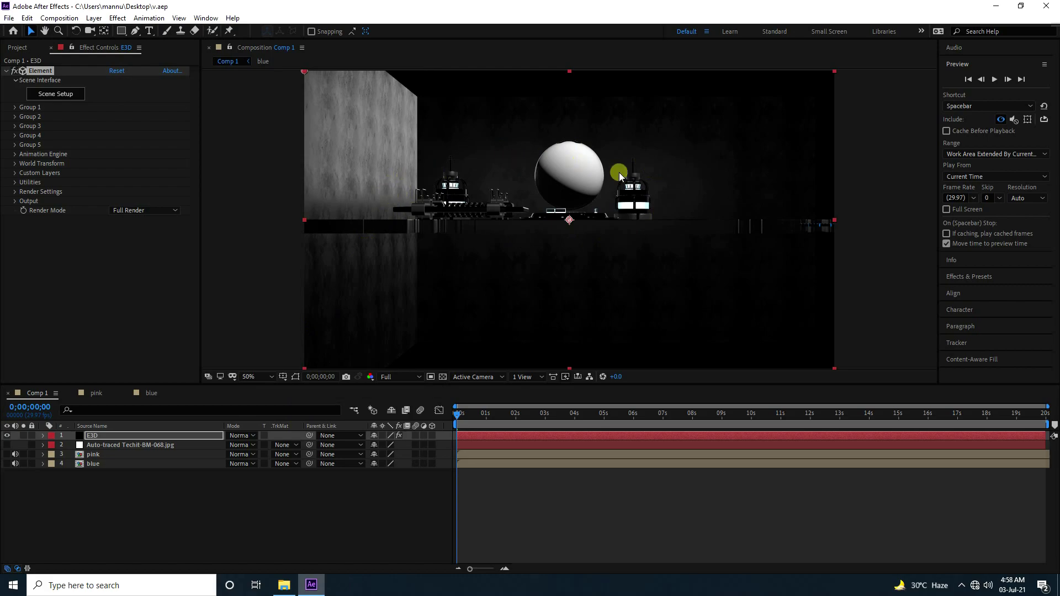
Add a two-node 35mm camera and orbit it to look down closely on the sphere and both reactors
click(163, 534)
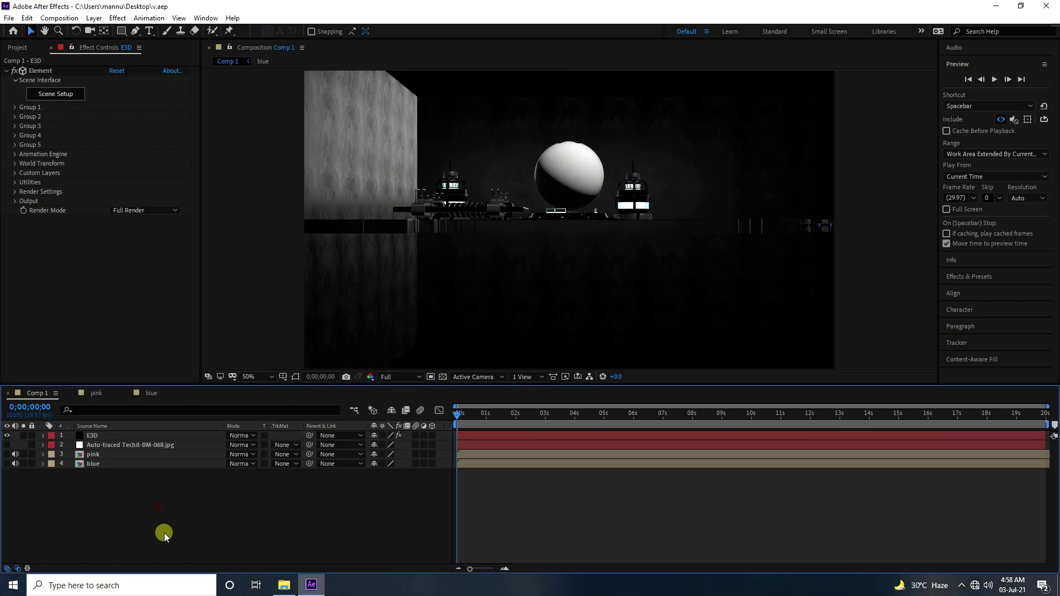
right_click(164, 534)
mouse_move(190, 413)
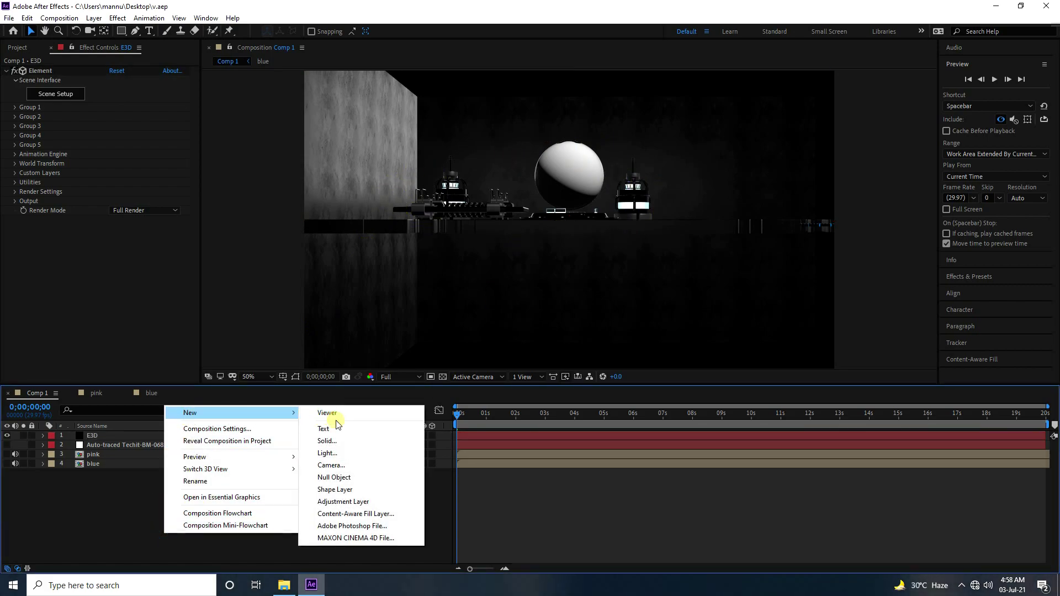
click(333, 463)
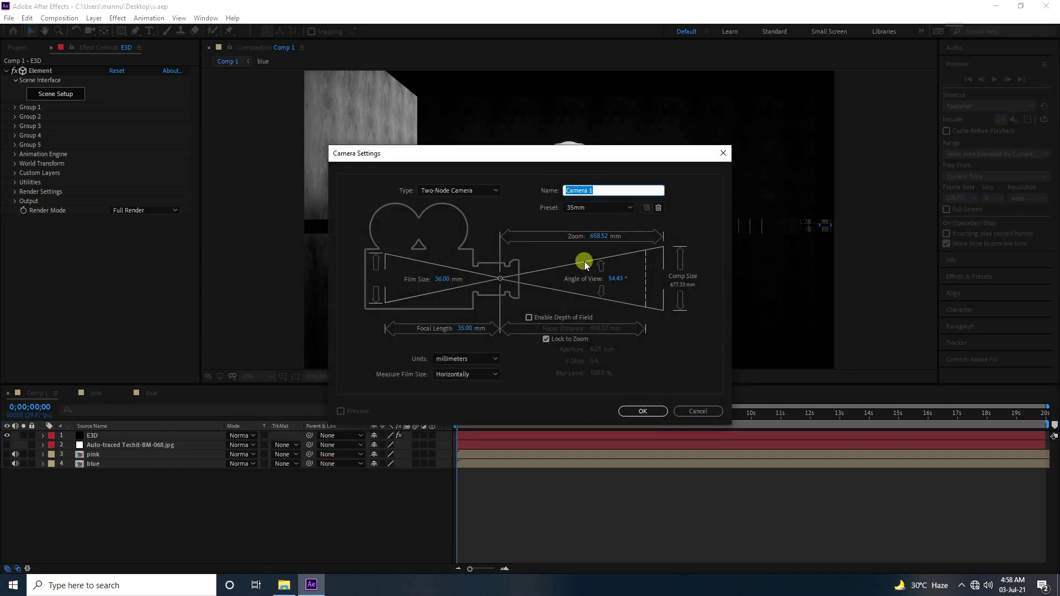
click(636, 411)
key(c)
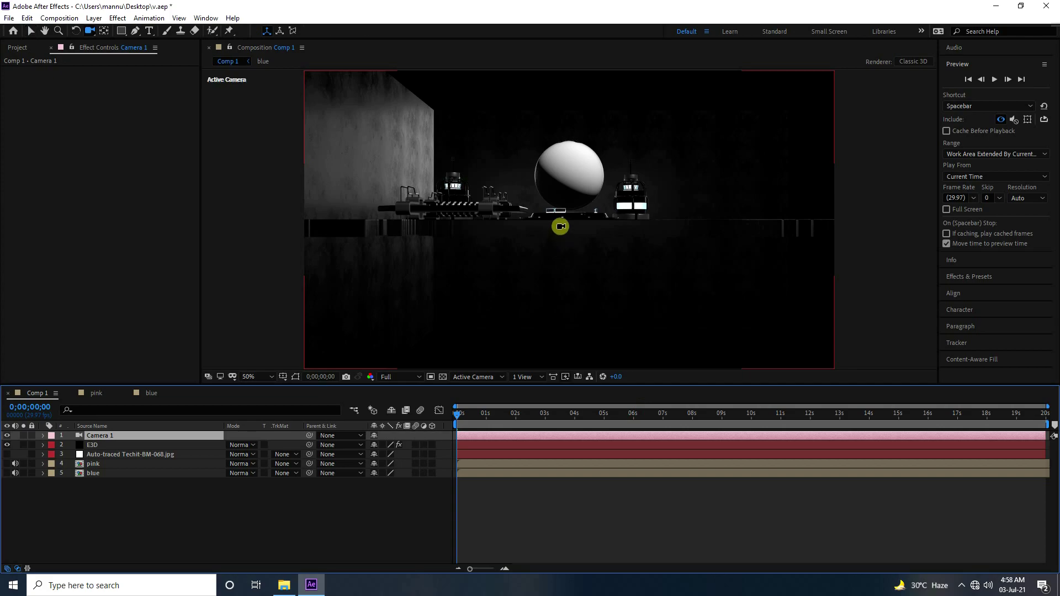
drag(565, 204, 569, 237)
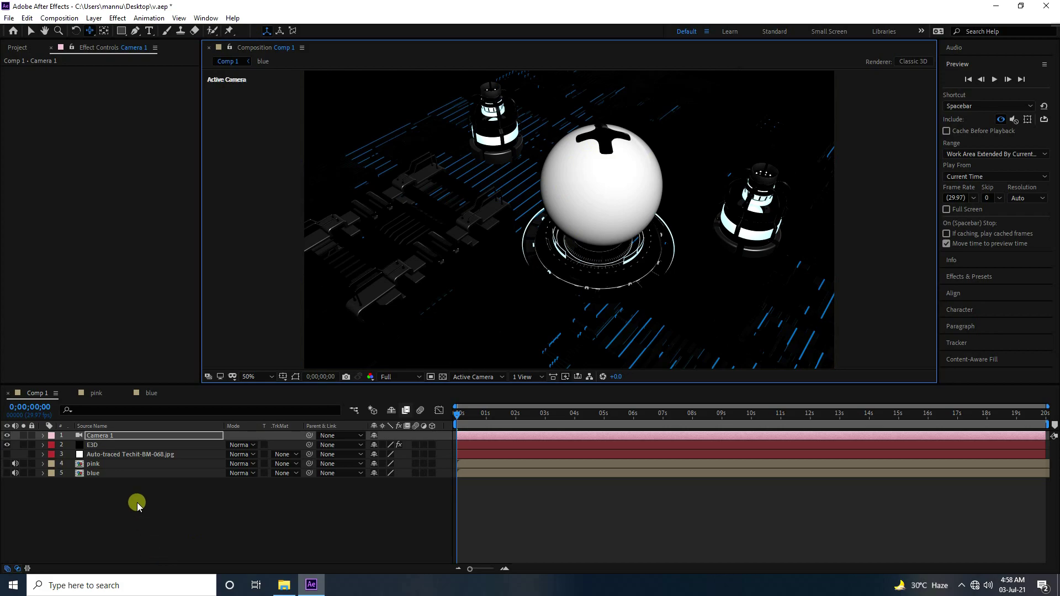
Save the project and move the current time to 0;00;06;27
click(8, 18)
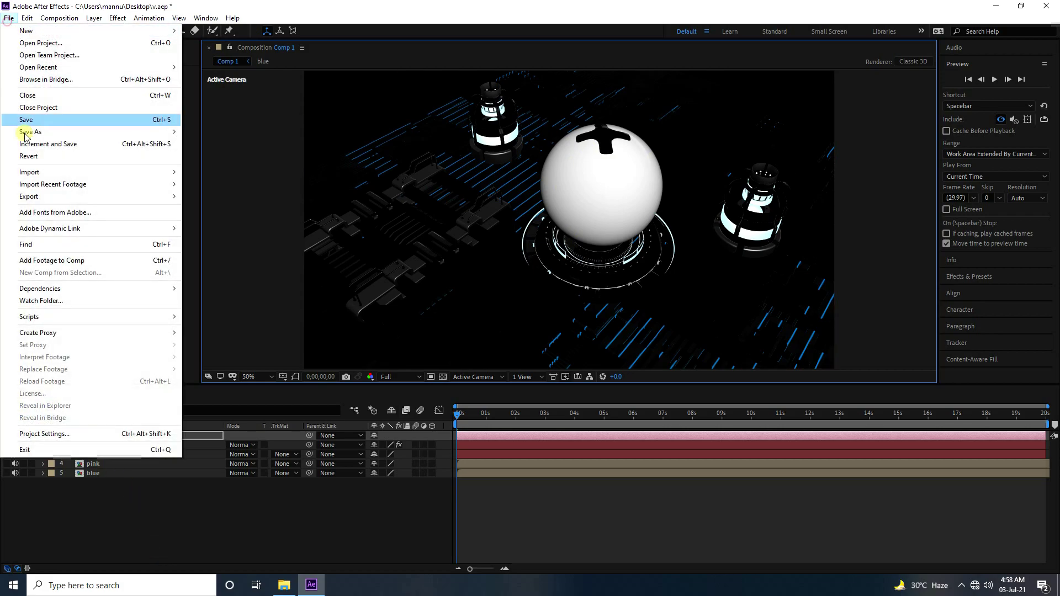
click(21, 118)
click(92, 445)
drag(457, 419, 659, 415)
Open the Element scene setup of the E3D layer and remove the unused scene materials
click(95, 448)
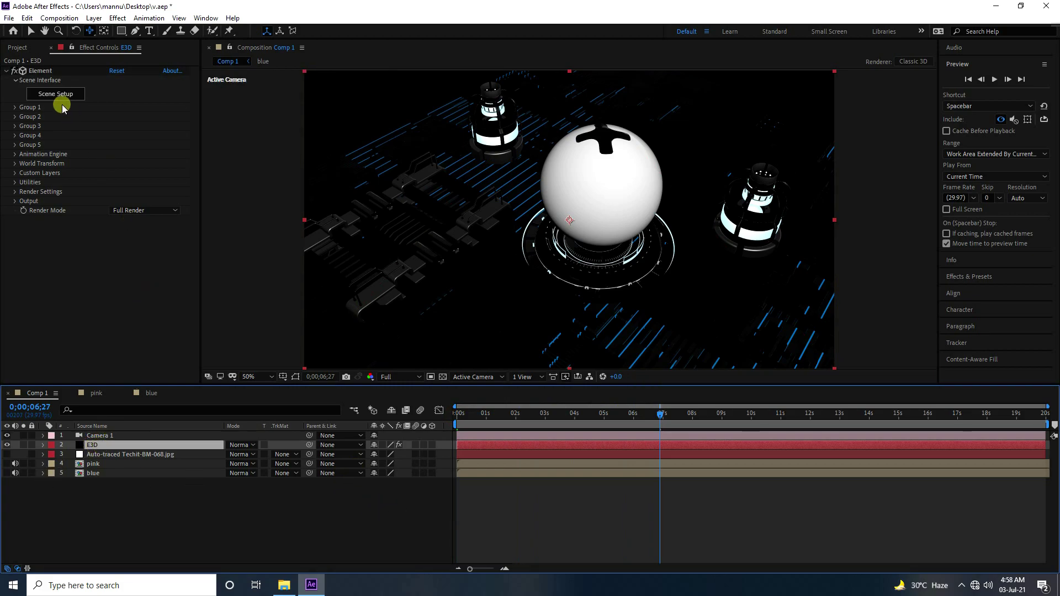
click(130, 351)
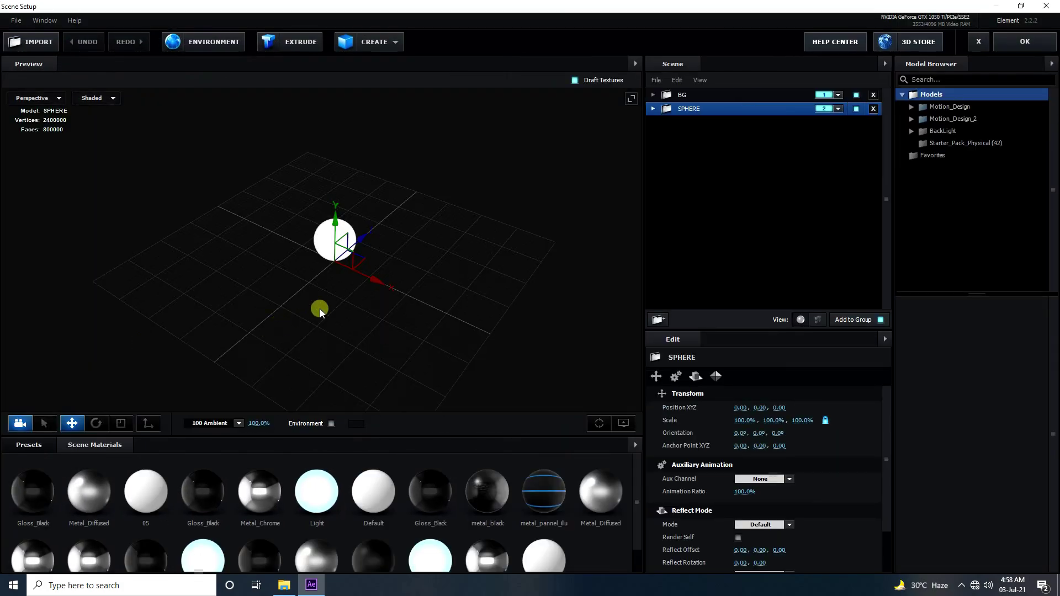
drag(319, 309, 274, 388)
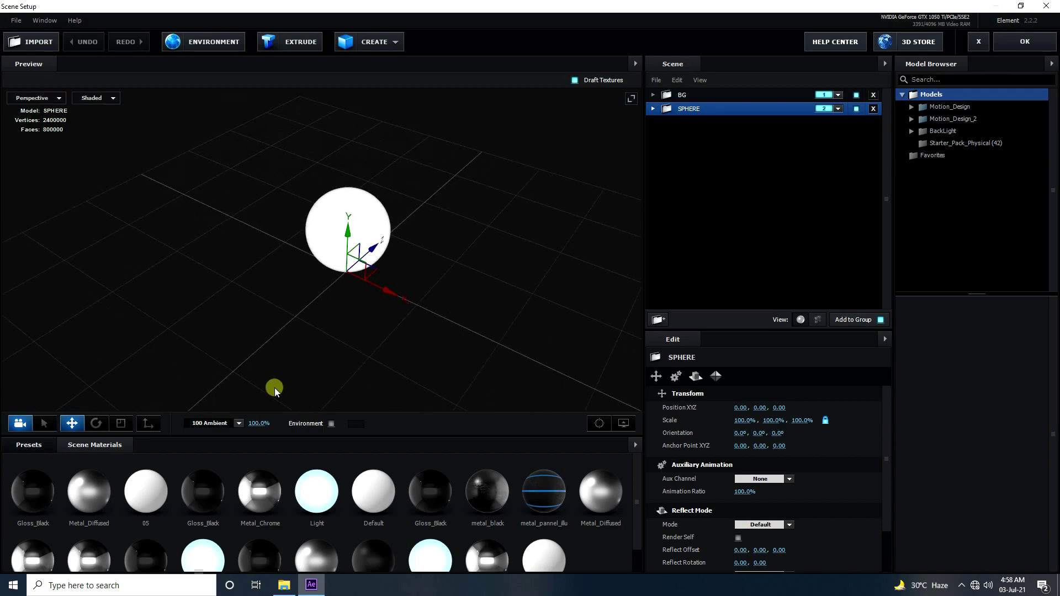
drag(380, 170, 381, 239)
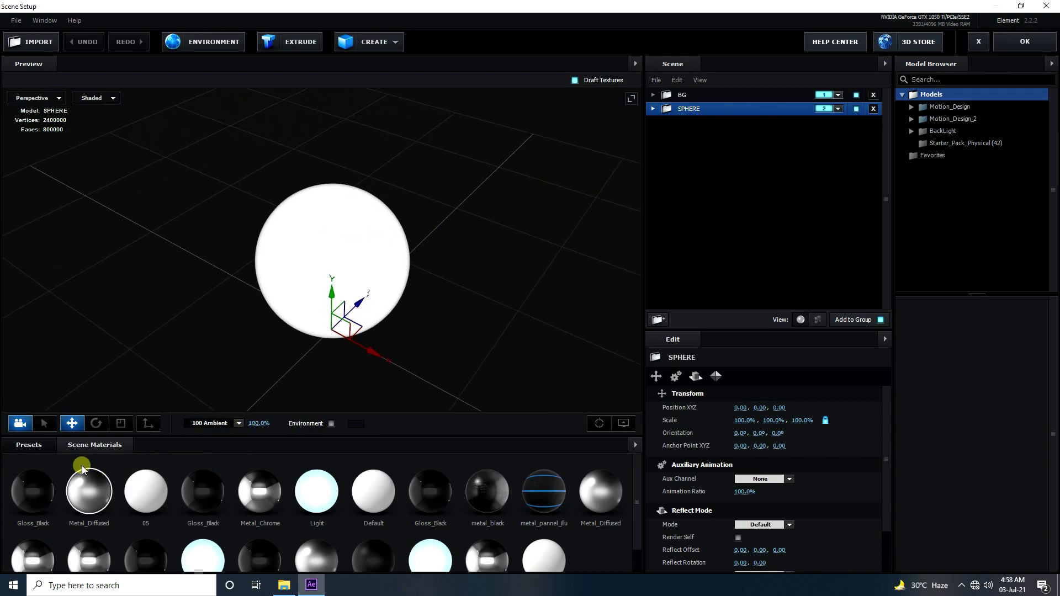
scroll(588, 544, down, 1)
right_click(597, 535)
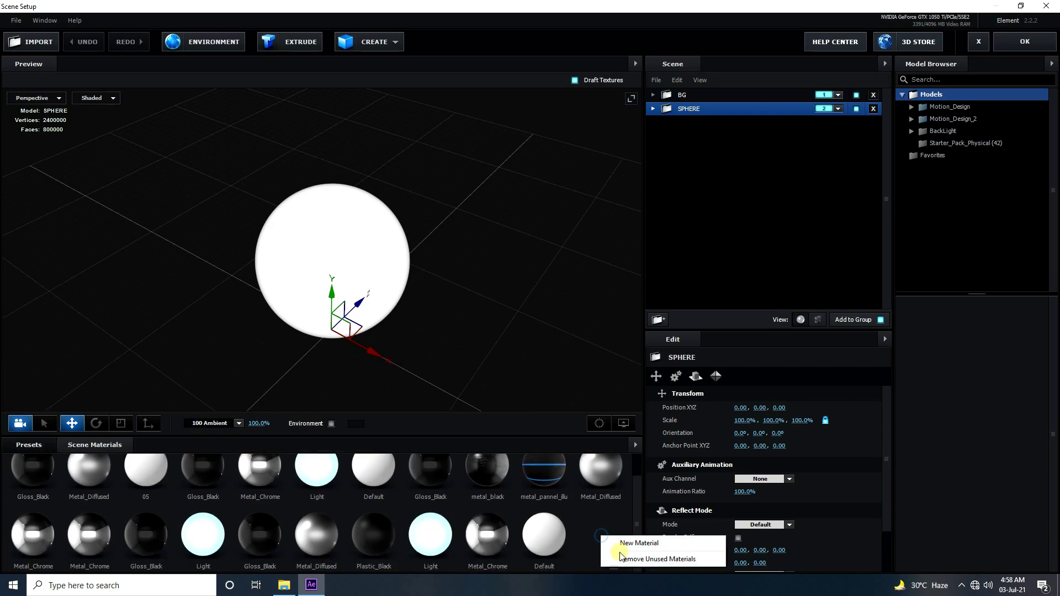
click(609, 555)
Create a new scene material and apply it to the Sphere Model in the SPHERE folder
right_click(538, 524)
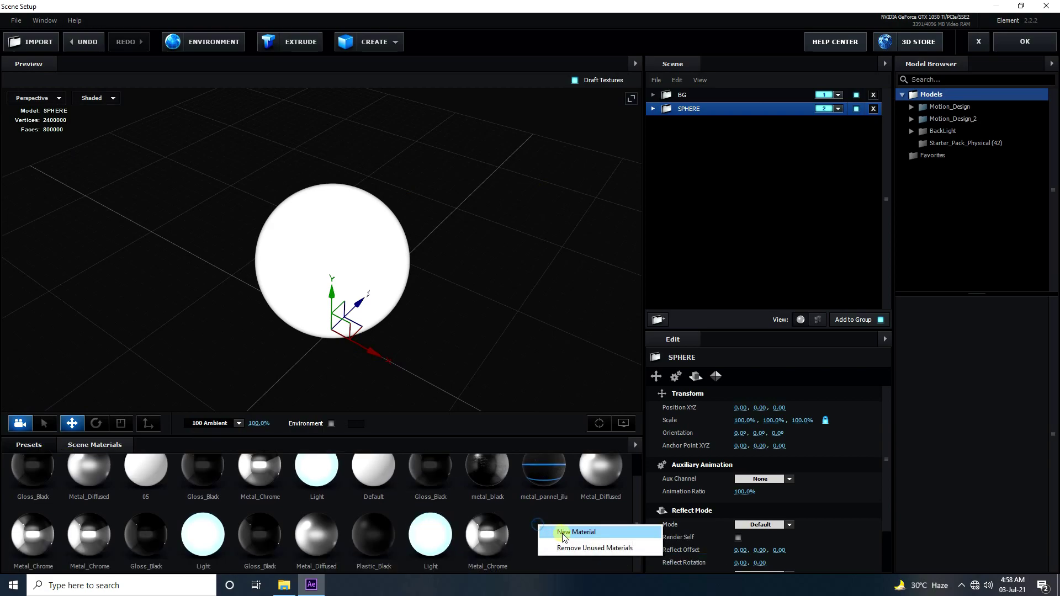
click(601, 533)
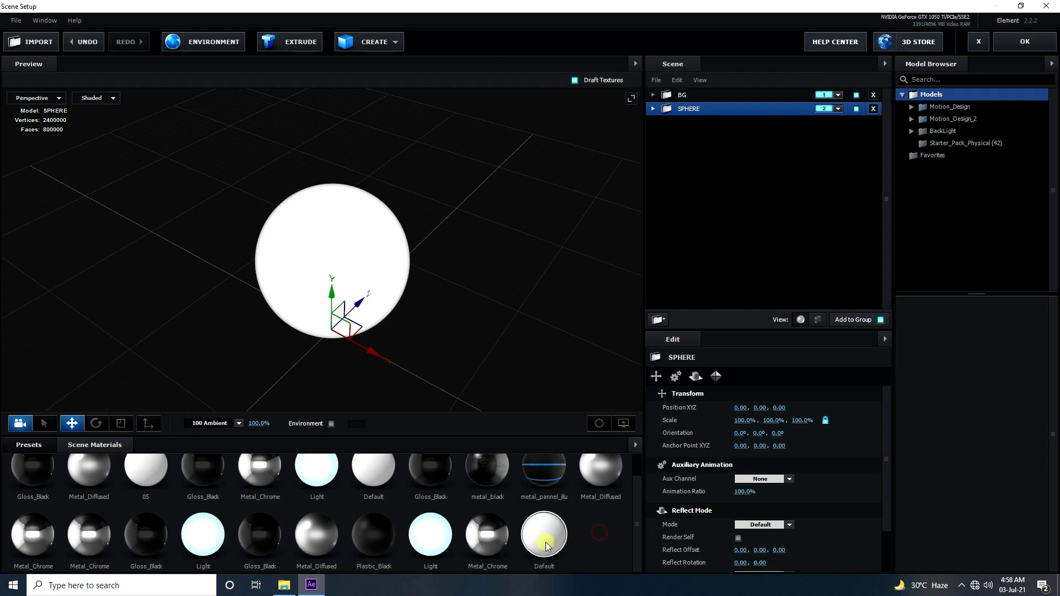
click(550, 531)
double_click(672, 114)
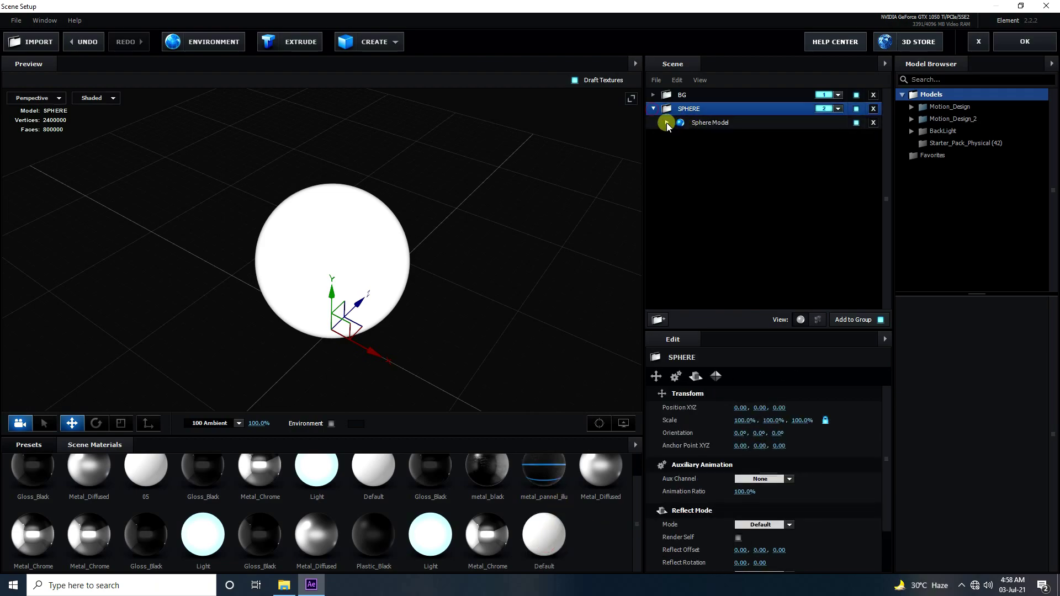
click(667, 124)
drag(546, 535, 714, 138)
Assign Custom Layer 1 [pink] as the new material's diffuse texture, with gamma 3 and contrast 10%
click(545, 531)
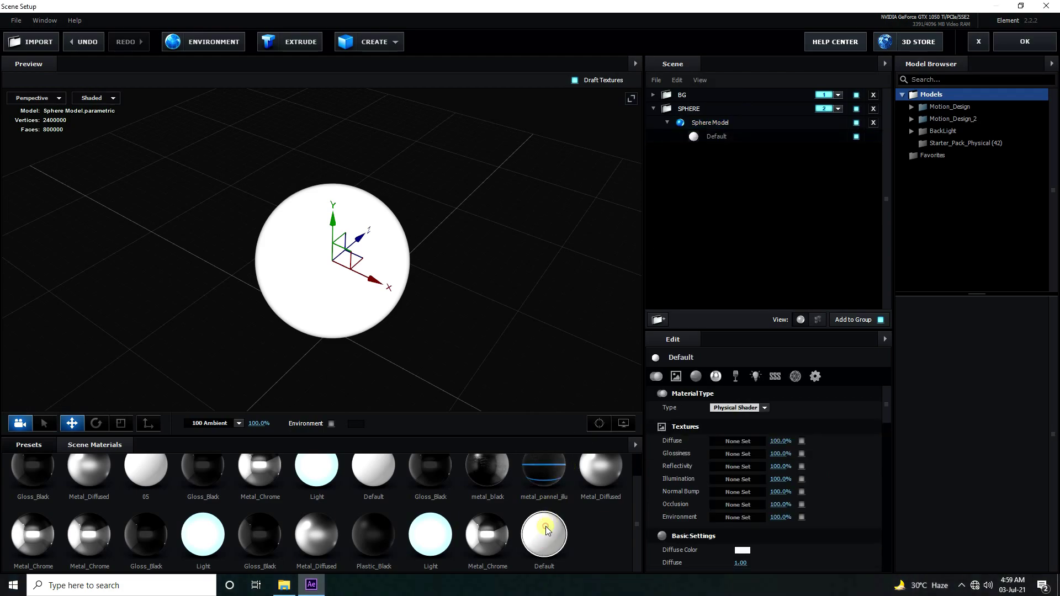
click(735, 441)
drag(711, 350, 617, 286)
click(640, 309)
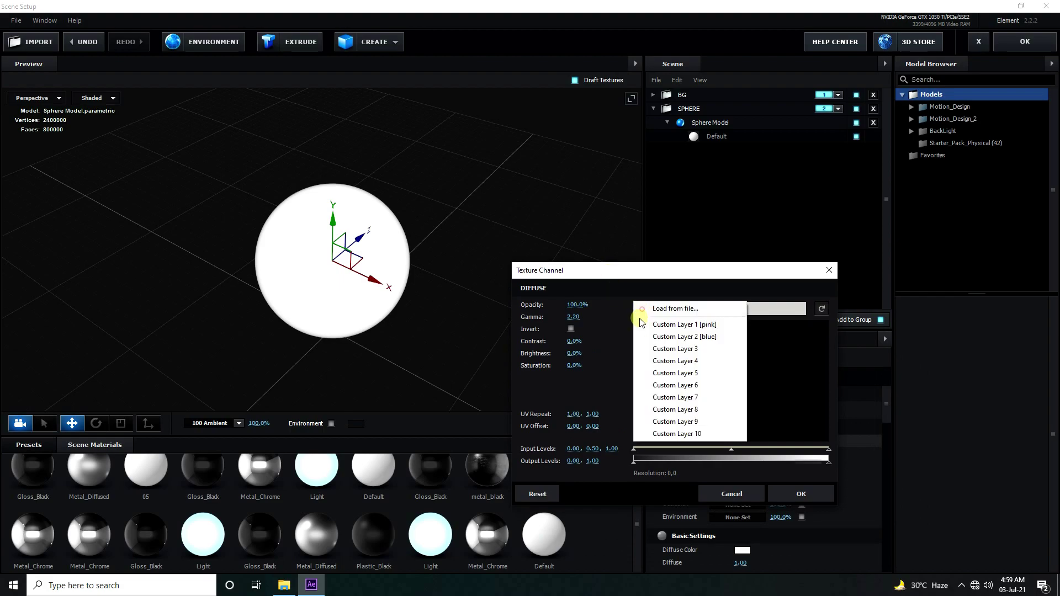
click(700, 327)
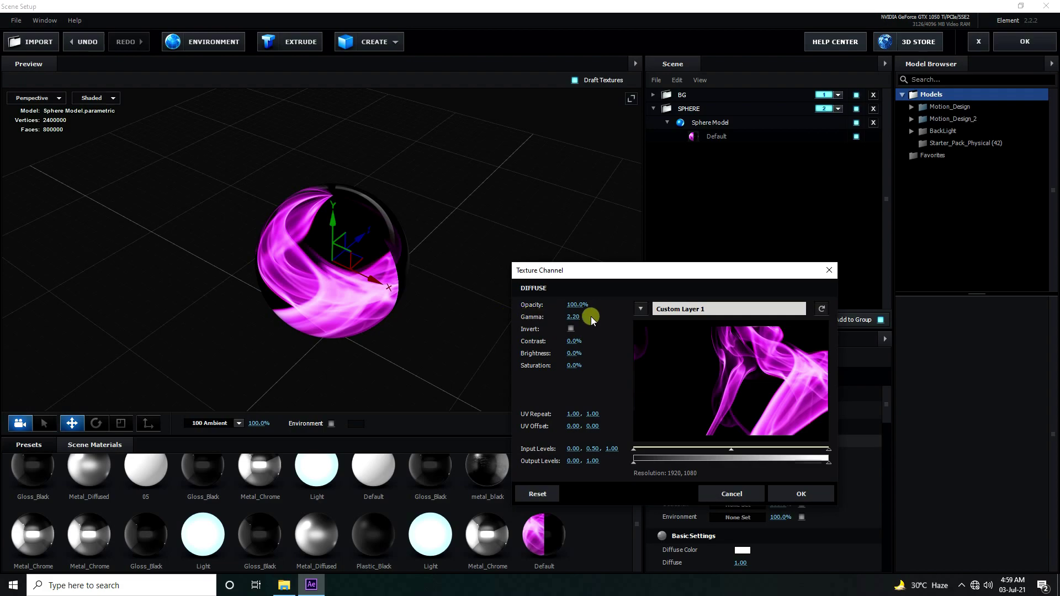
text(3)
key(Return)
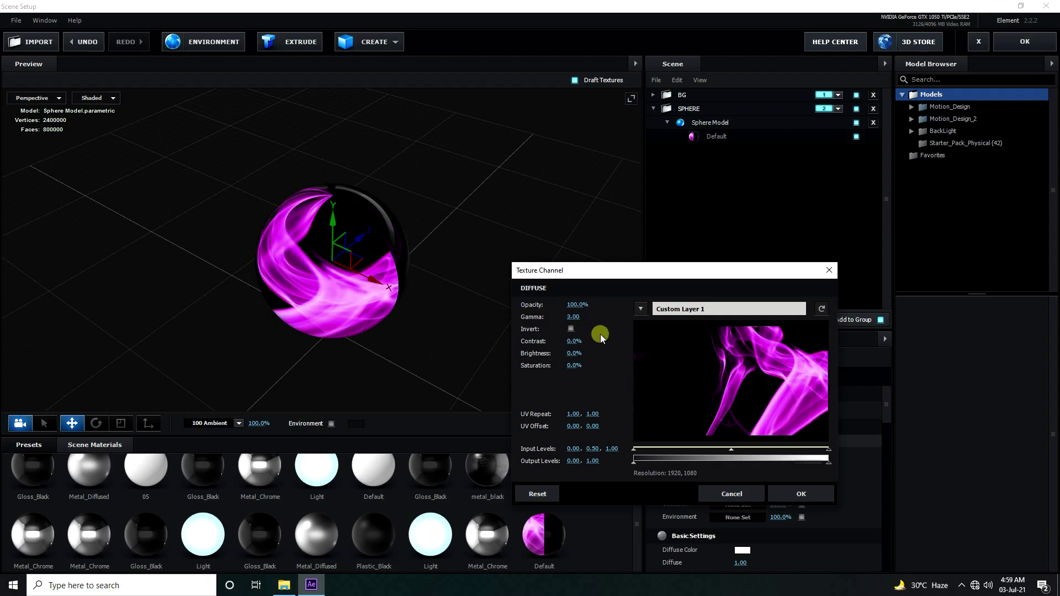
click(574, 343)
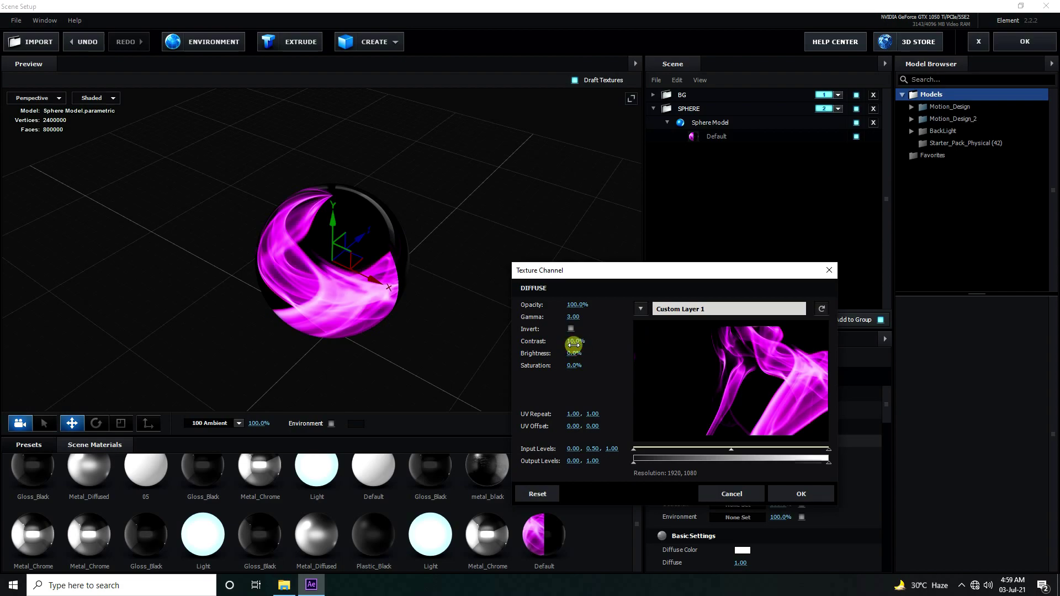
click(781, 494)
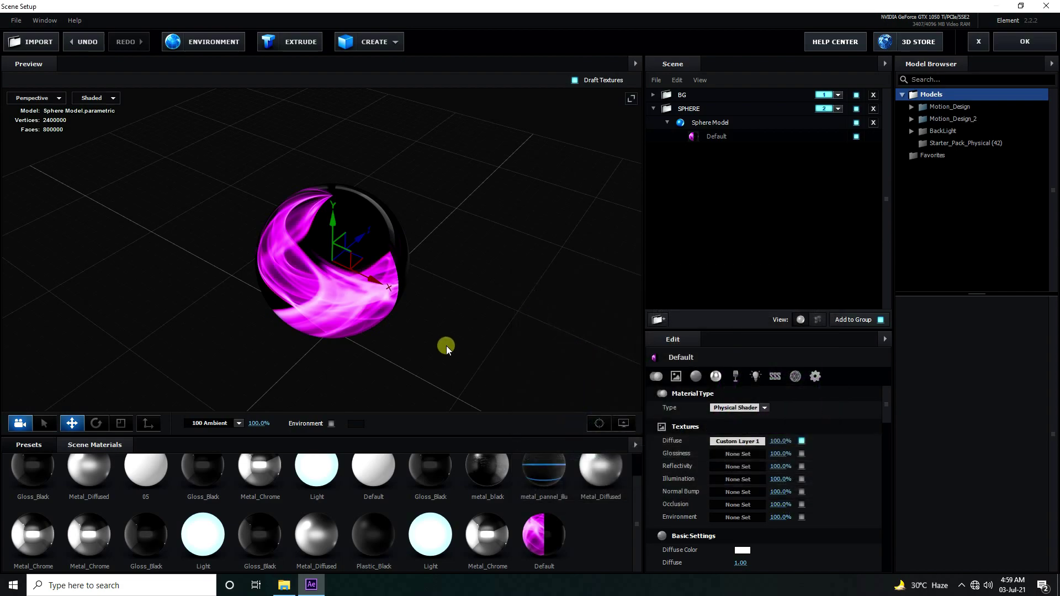
Rotate the textured sphere about its vertical axis to an orientation of about 180°, 67°, 180°
mouse_move(430, 337)
mouse_down()
mouse_move(347, 294)
mouse_move(317, 344)
mouse_move(402, 352)
mouse_move(423, 333)
mouse_up()
click(97, 424)
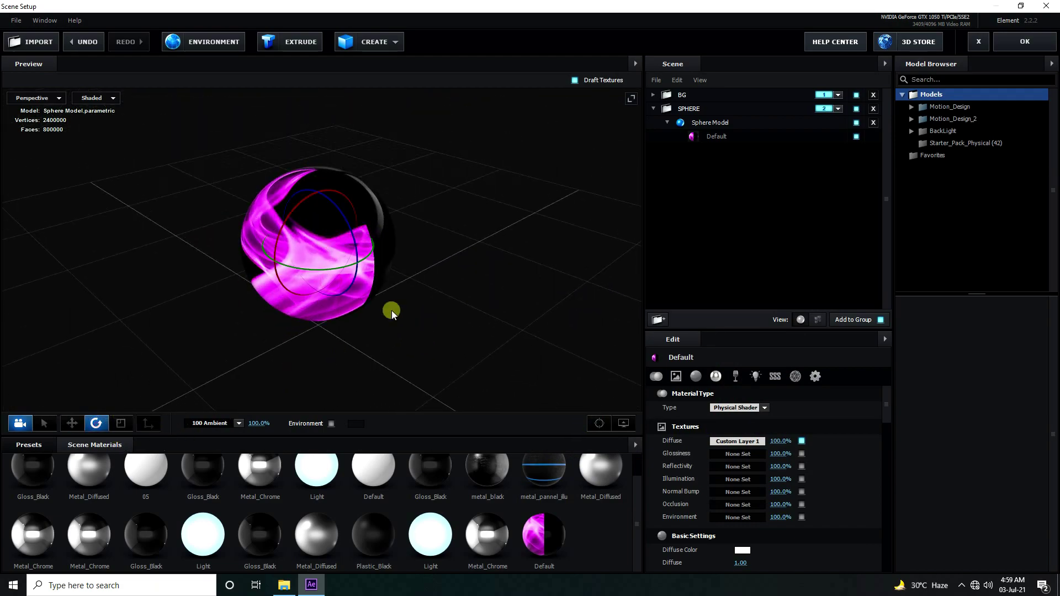
drag(316, 269, 438, 383)
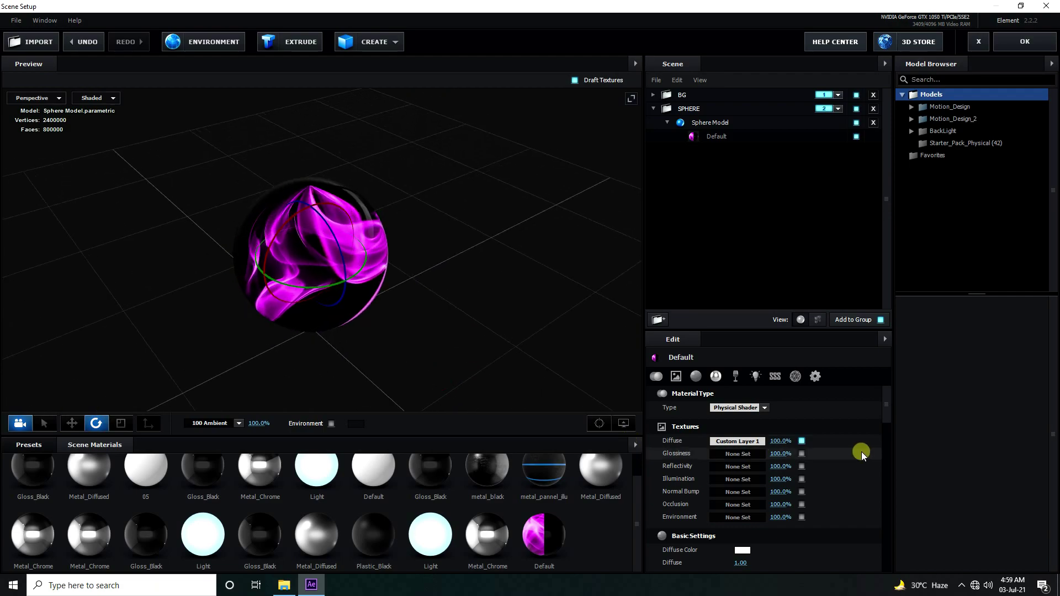
drag(332, 263, 296, 260)
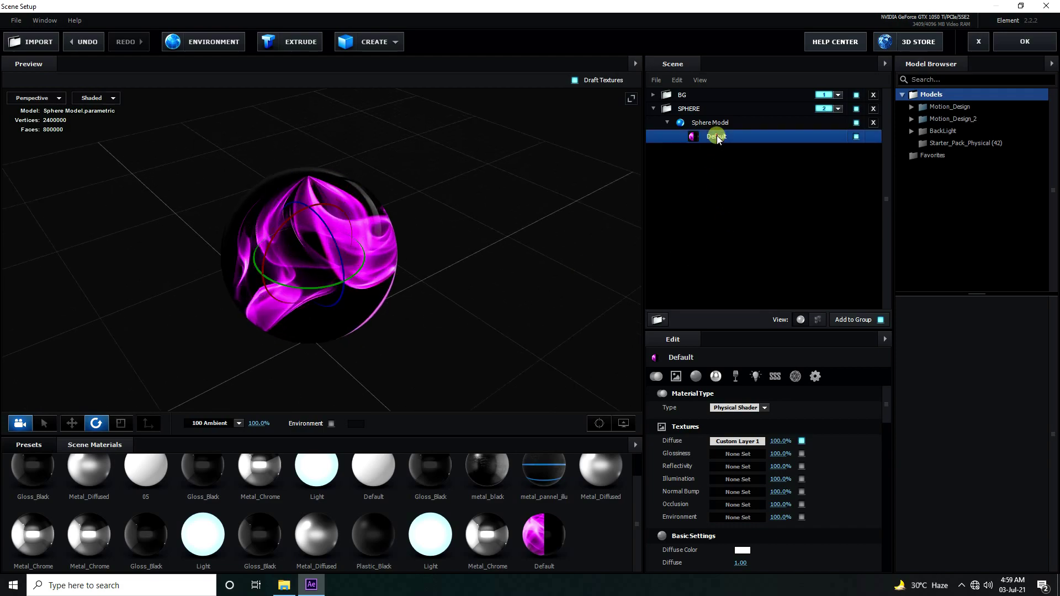
Set the sphere material's glossiness, specular multiplier and environment multiplier to 0%
scroll(782, 464, down, 1)
scroll(783, 463, down, 3)
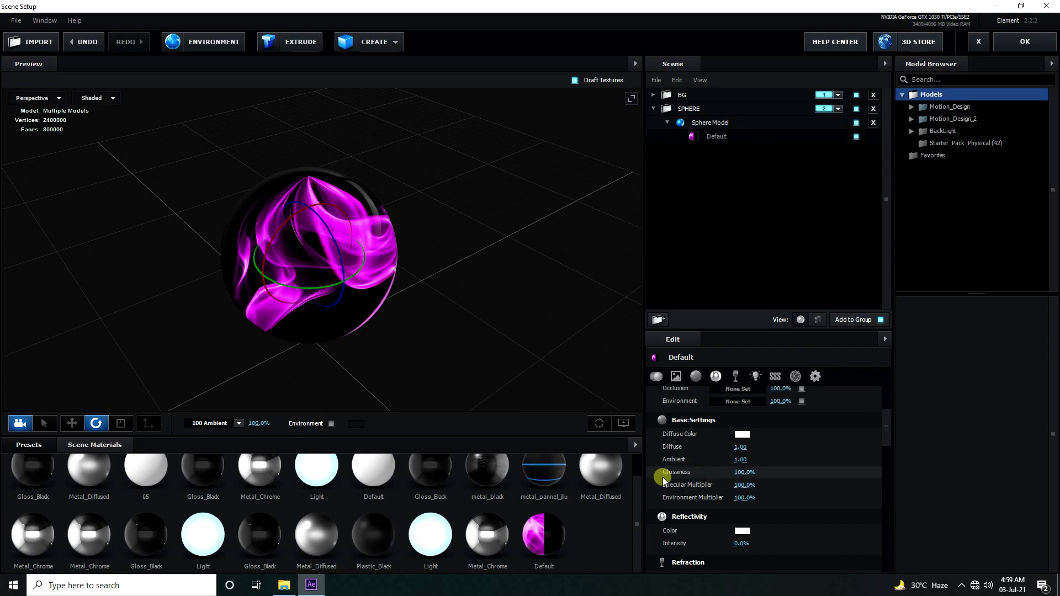
text(0)
key(Tab)
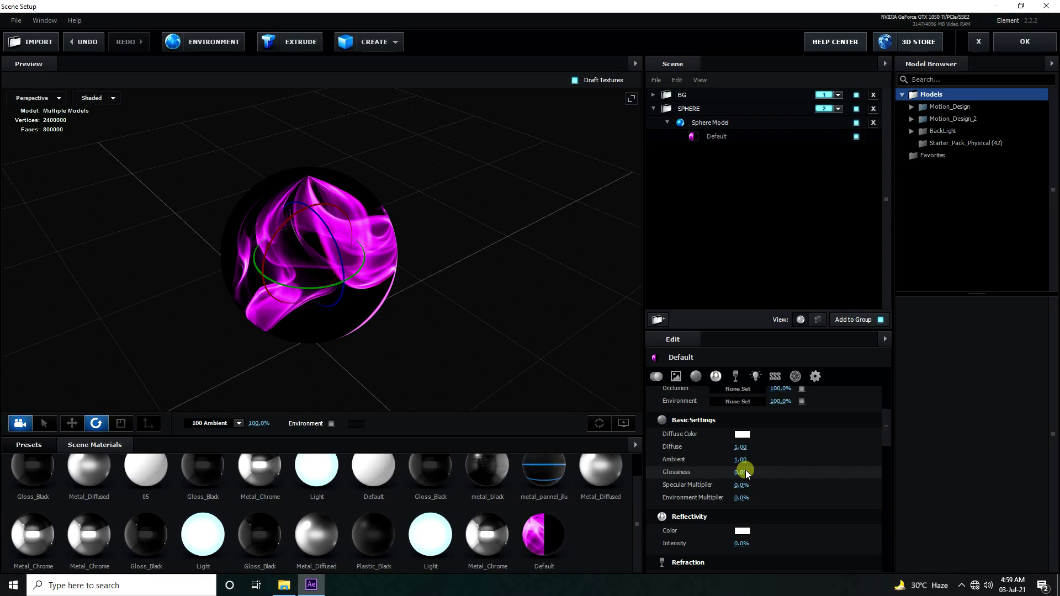
Make the sphere material's illumination use the diffuse color and set its intensity to 10%
scroll(779, 502, down, 5)
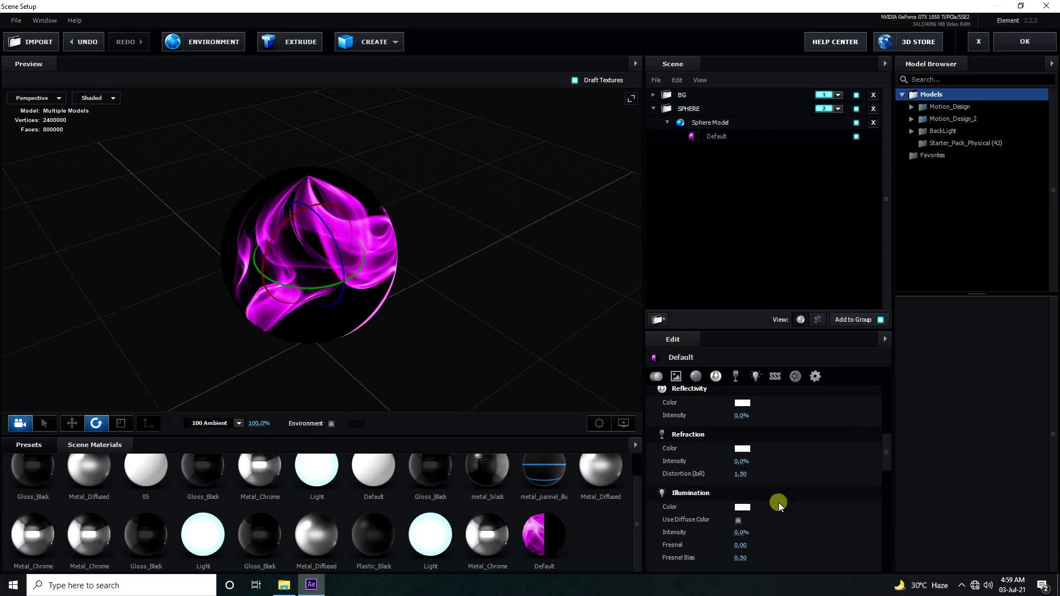
scroll(779, 503, down, 1)
click(739, 494)
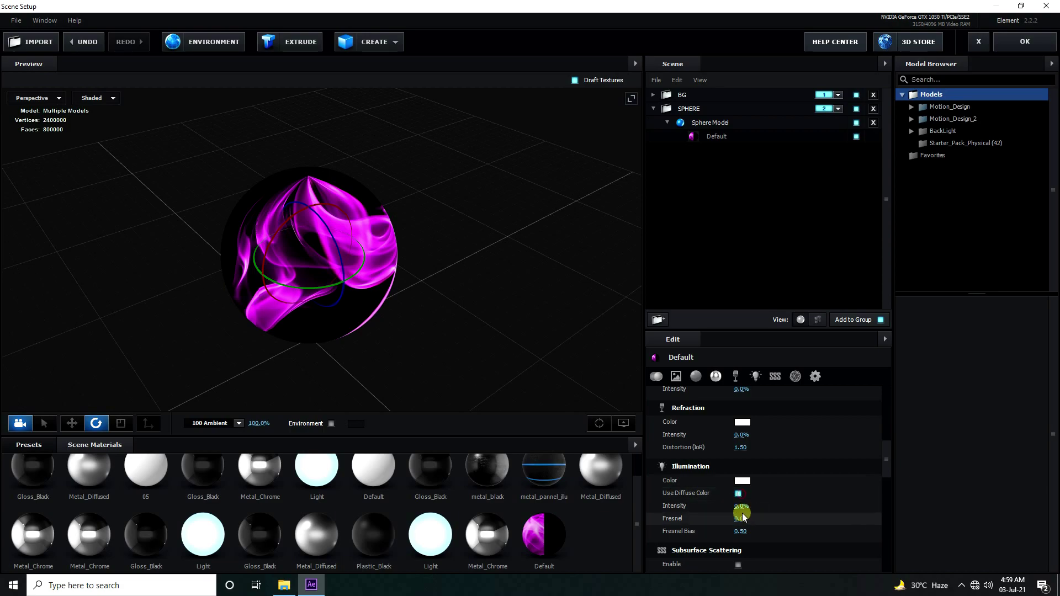
click(743, 505)
text(10)
key(Return)
Change the sphere material's blend mode to Add
scroll(808, 511, down, 2)
scroll(809, 510, down, 10)
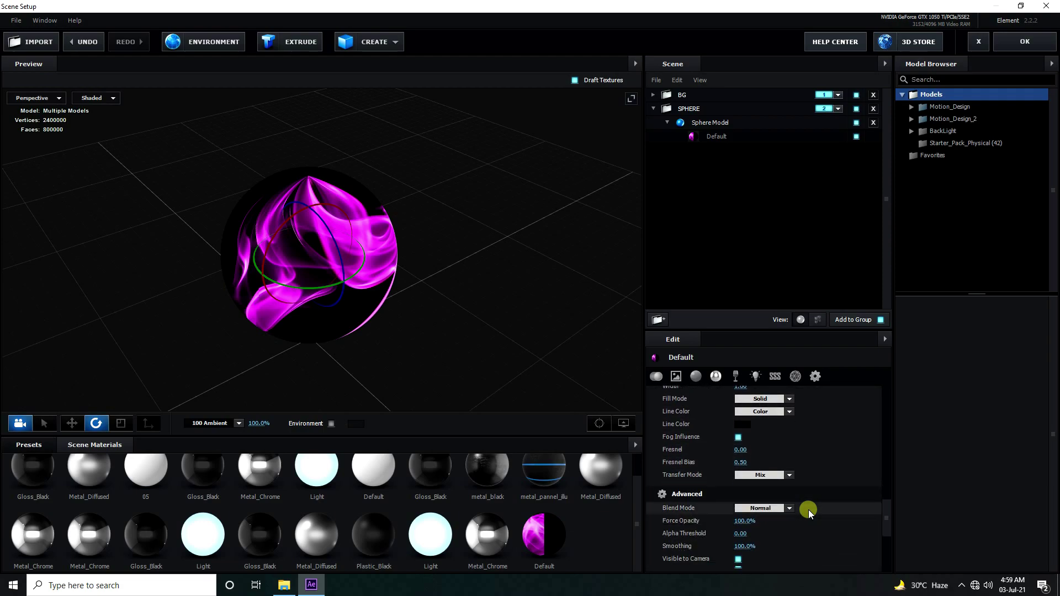
scroll(809, 511, down, 2)
click(790, 462)
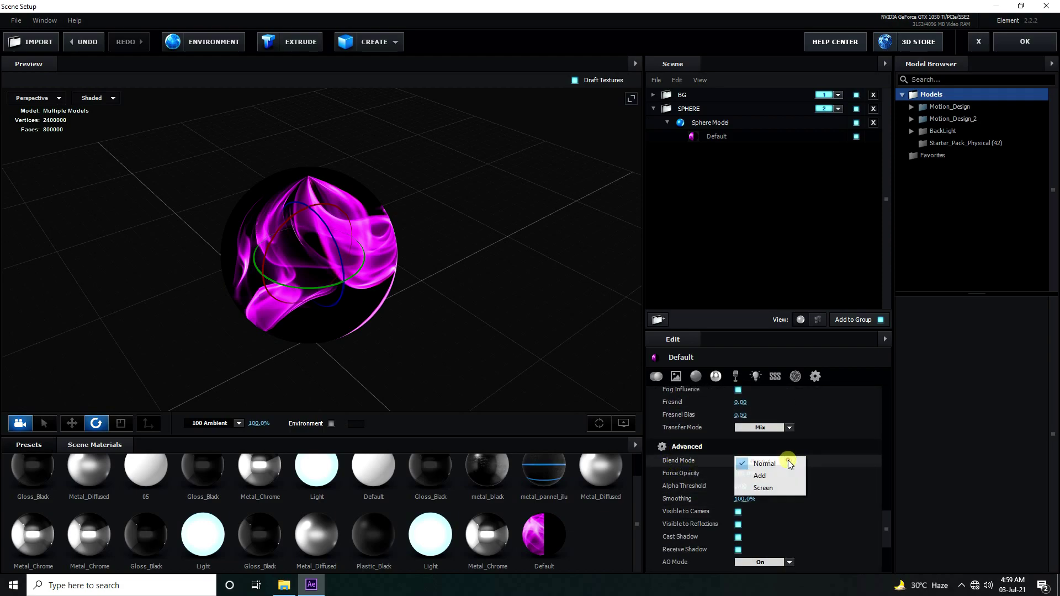
click(760, 475)
drag(270, 254, 422, 282)
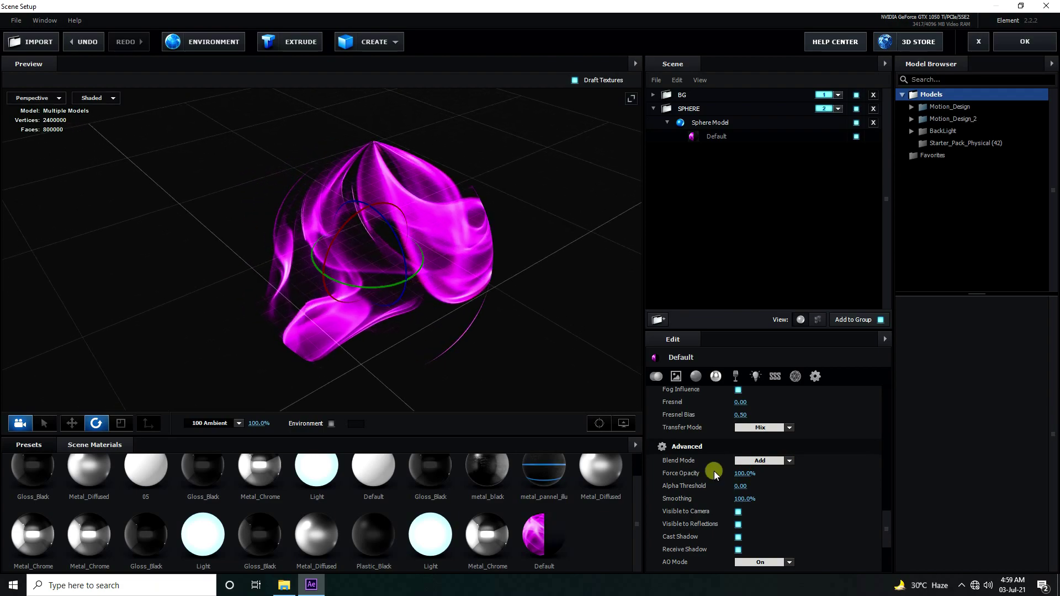
Set the sphere material's AO mode to Ignore and make it invisible to AO/Glow
scroll(790, 511, down, 3)
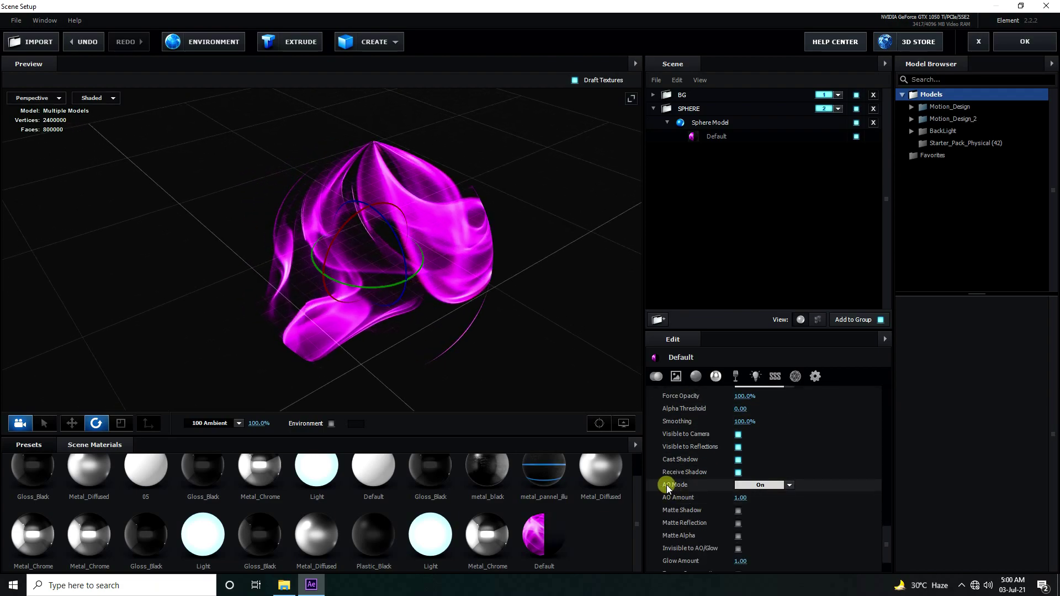
click(793, 485)
click(767, 500)
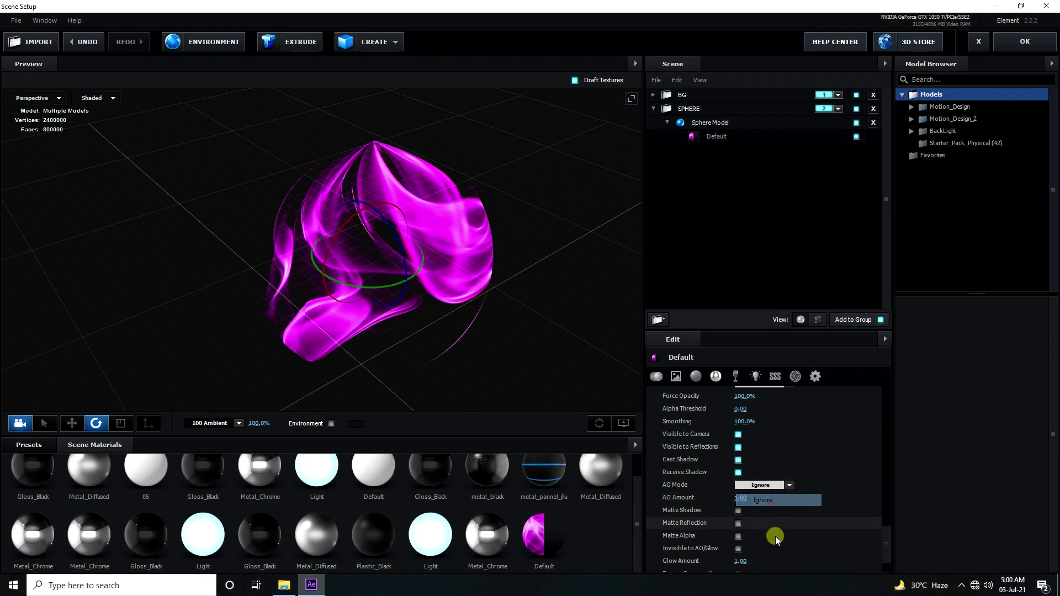
scroll(769, 534, down, 2)
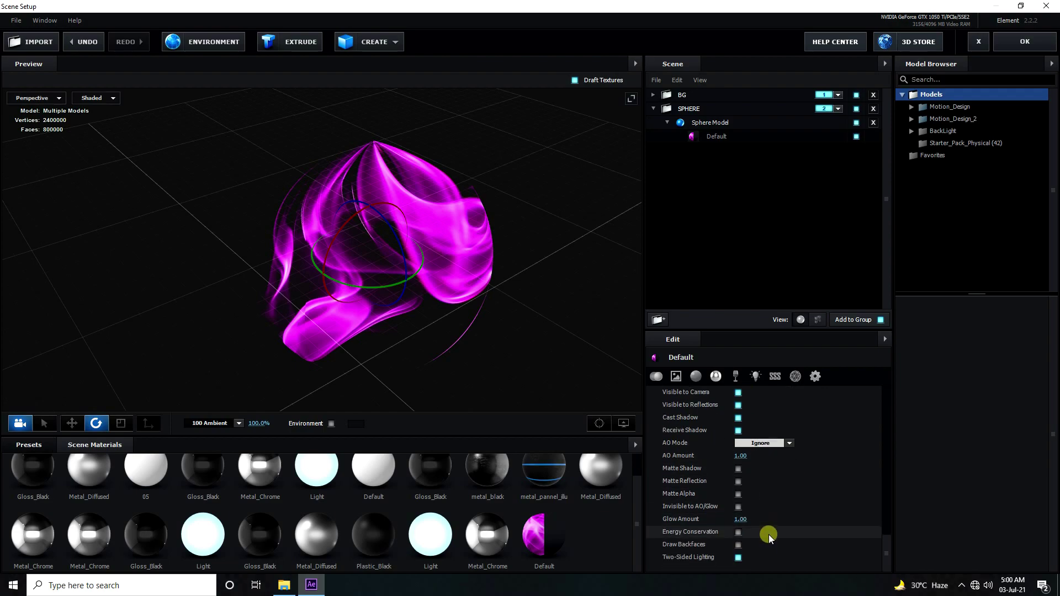
click(738, 507)
scroll(360, 293, down, 3)
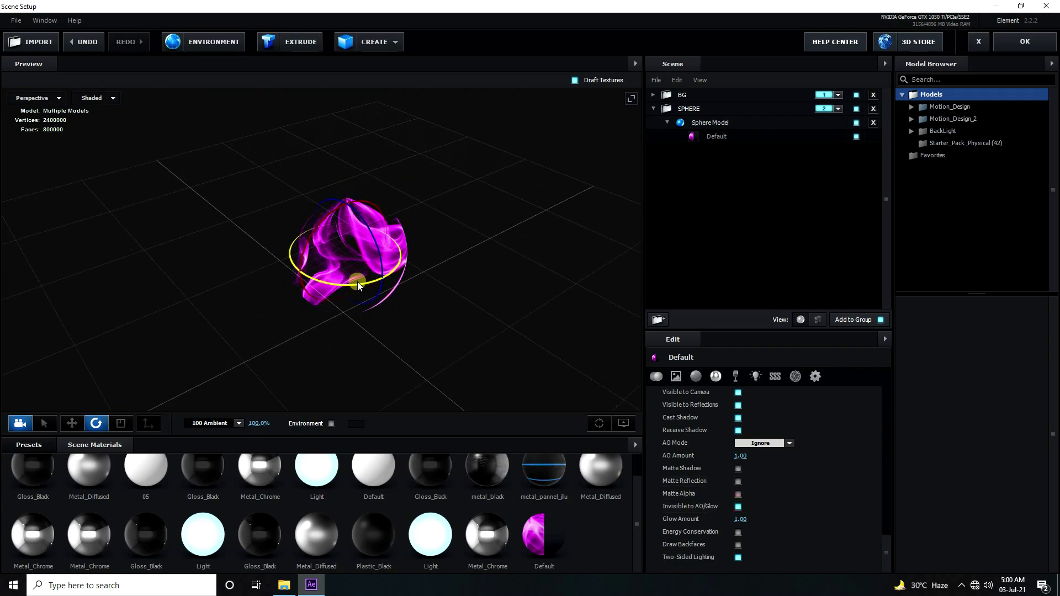
scroll(357, 281, up, 2)
drag(388, 280, 400, 323)
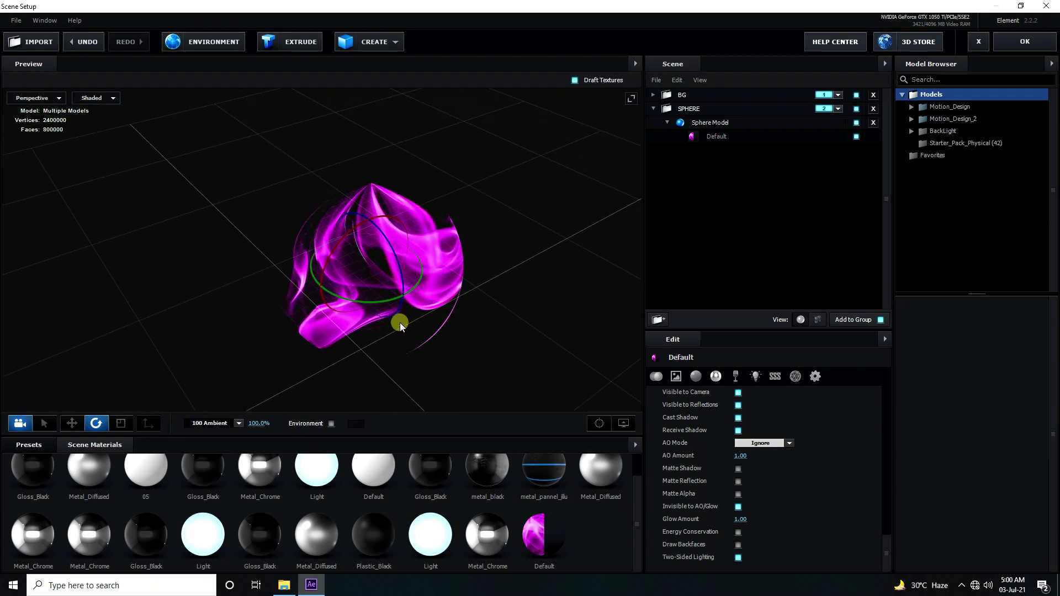
Duplicate the Sphere Model in the SPHERE folder together with its pink material
click(667, 123)
click(694, 122)
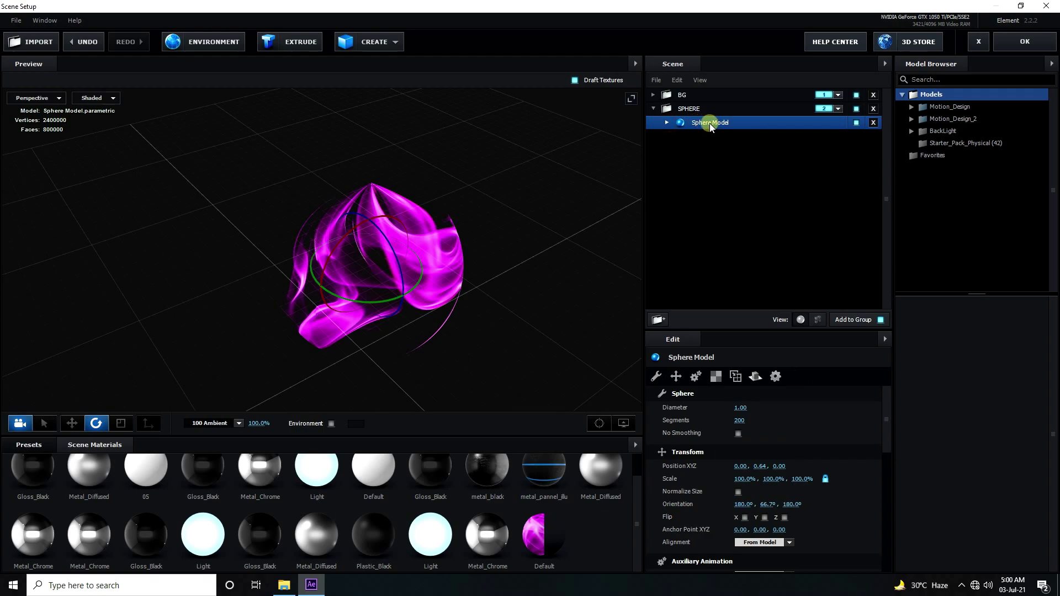
right_click(710, 123)
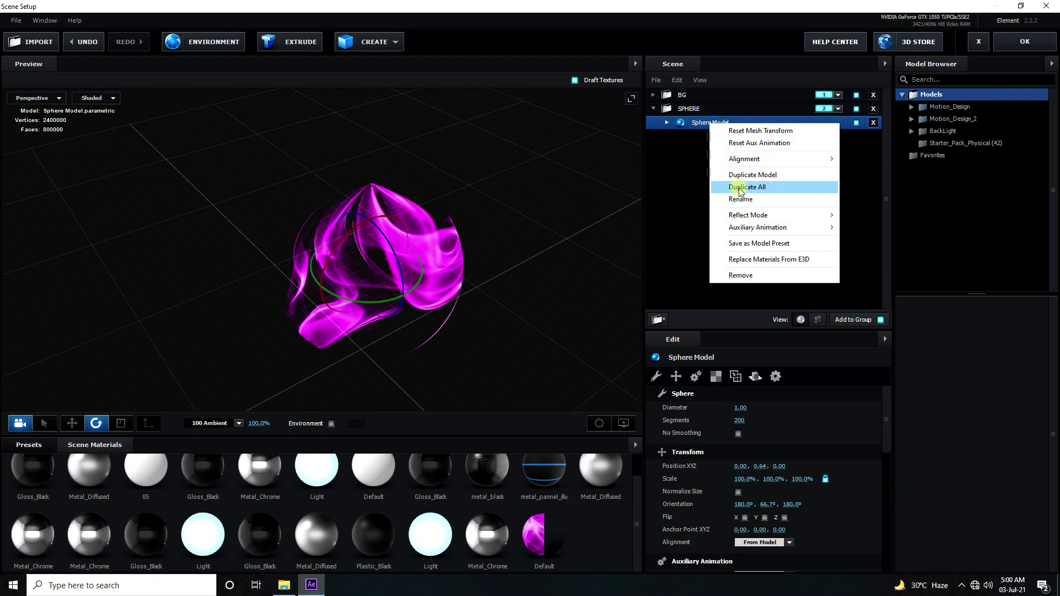
click(722, 179)
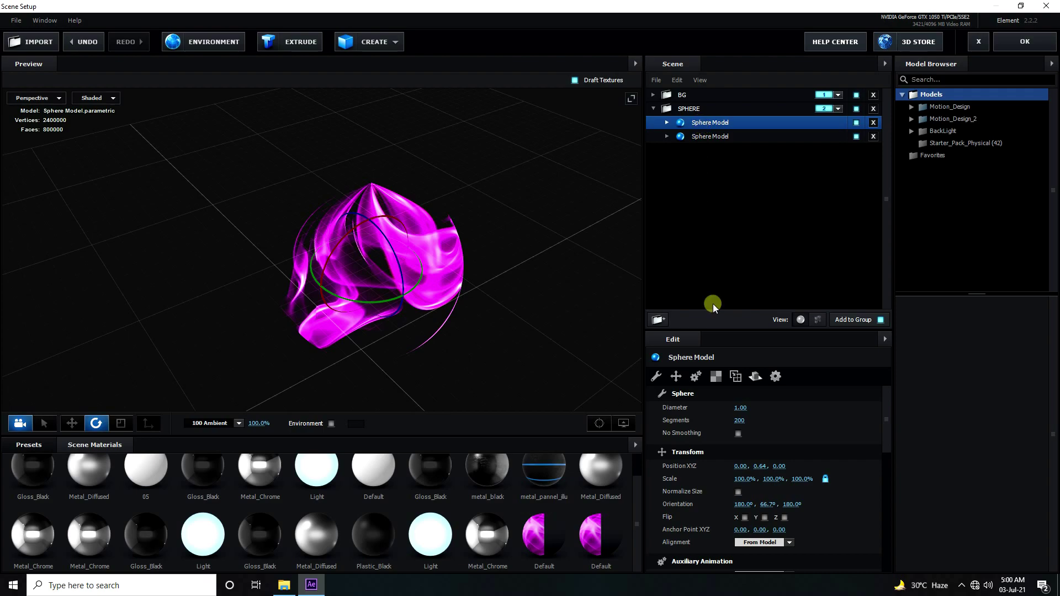
Change the diffuse texture of the duplicated sphere's material to Custom Layer 2 [blue]
click(615, 536)
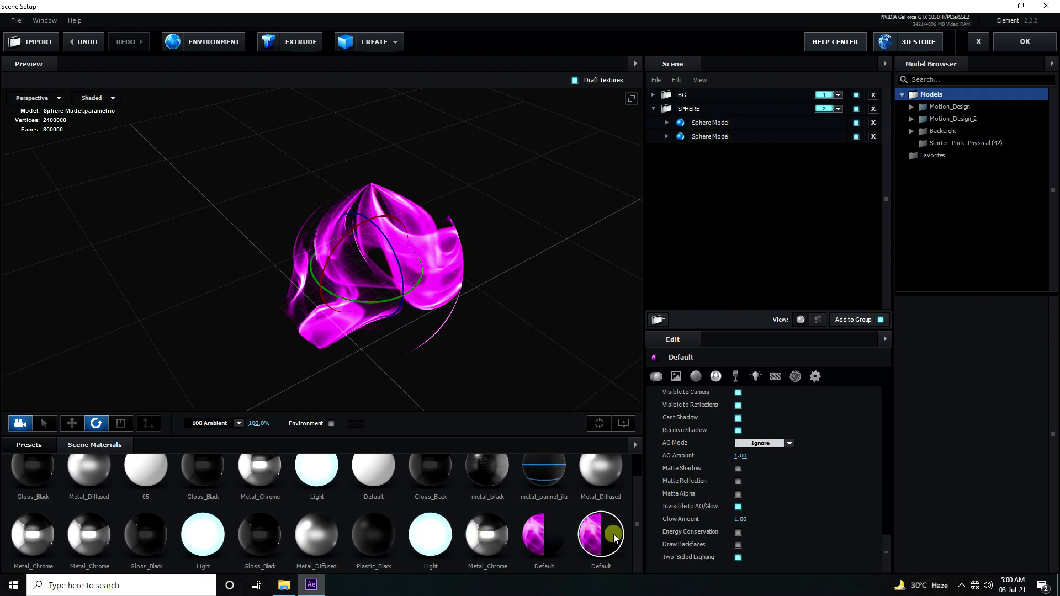
scroll(727, 516, up, 10)
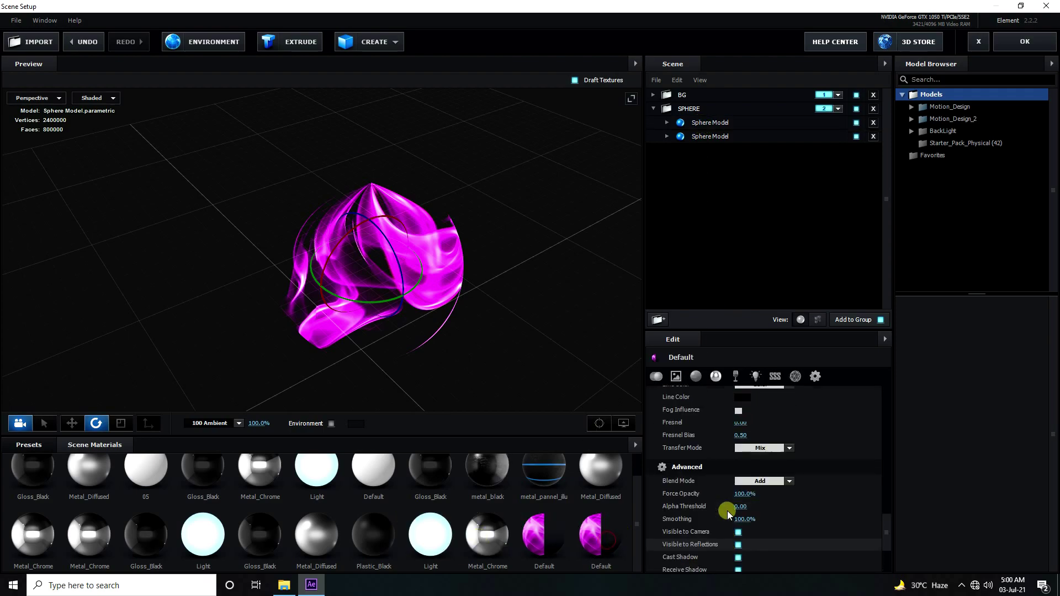
scroll(725, 509, up, 5)
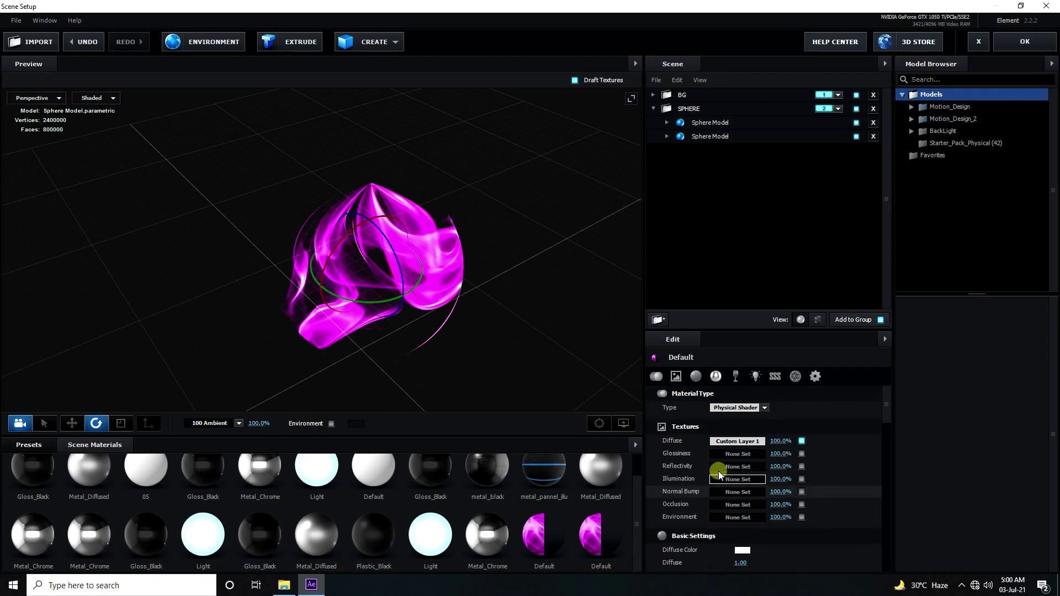
click(721, 440)
click(734, 372)
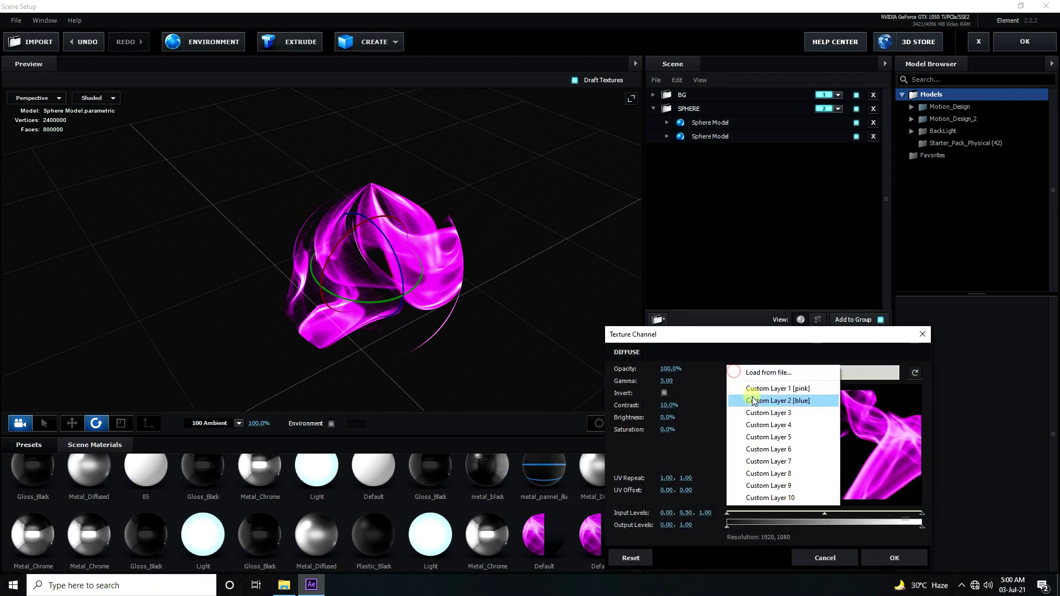
click(753, 397)
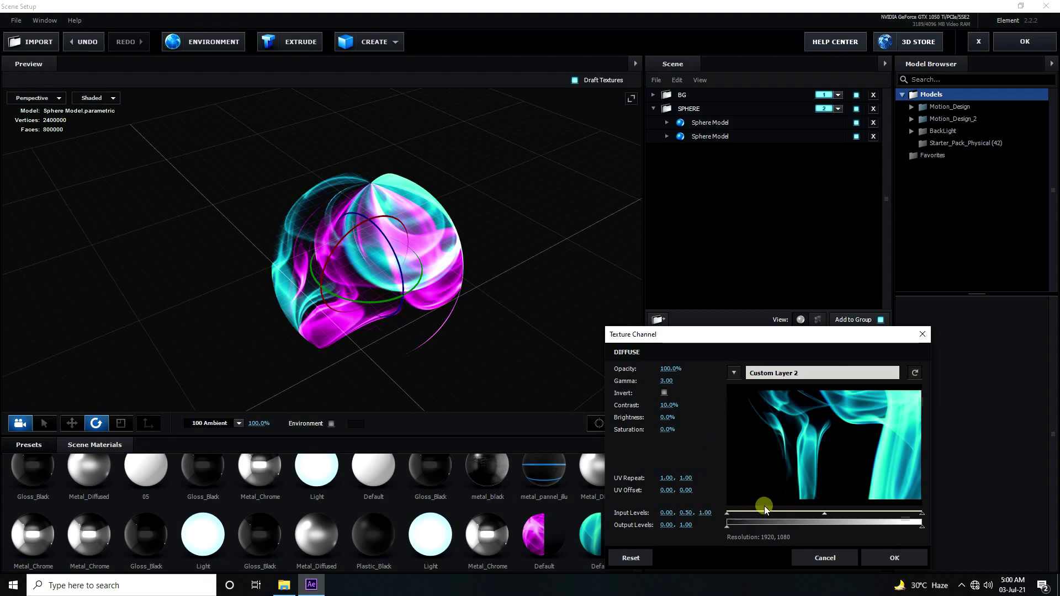
click(892, 559)
Rotate the blue sphere about its vertical axis so its smoke is offset from the pink one, and accept the Element scene
drag(357, 312, 403, 283)
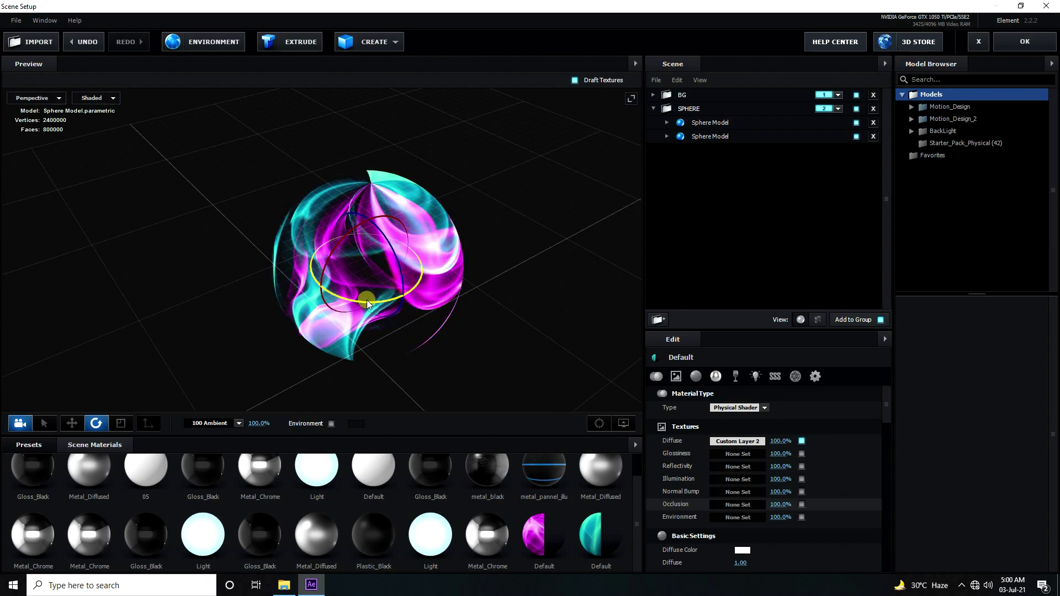
drag(516, 342, 641, 274)
click(654, 109)
drag(441, 337, 418, 352)
click(1012, 40)
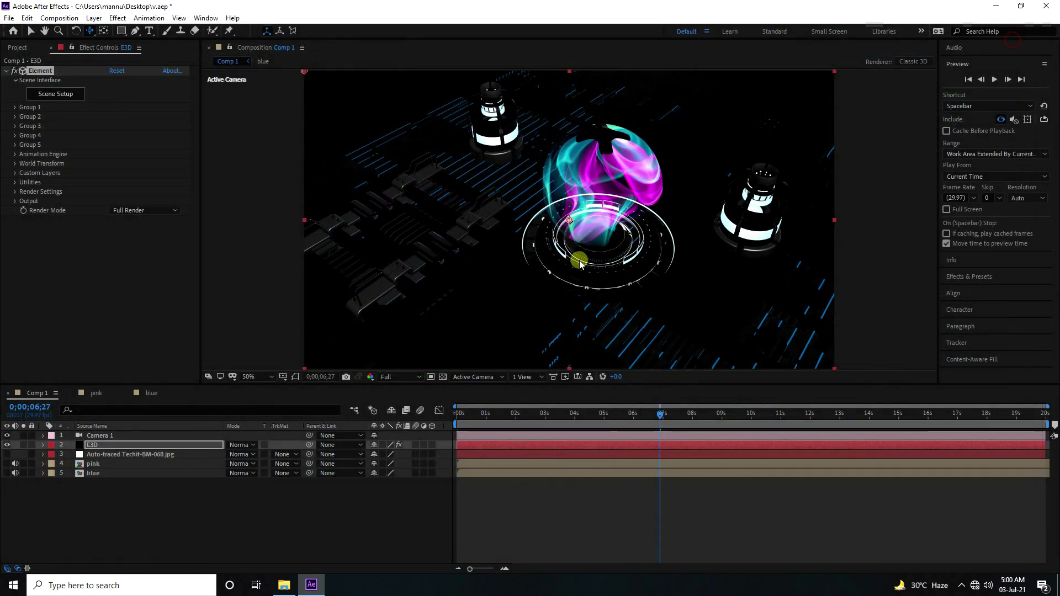
Save the project and play back the smoke sphere animation from around the 6-second mark
click(9, 19)
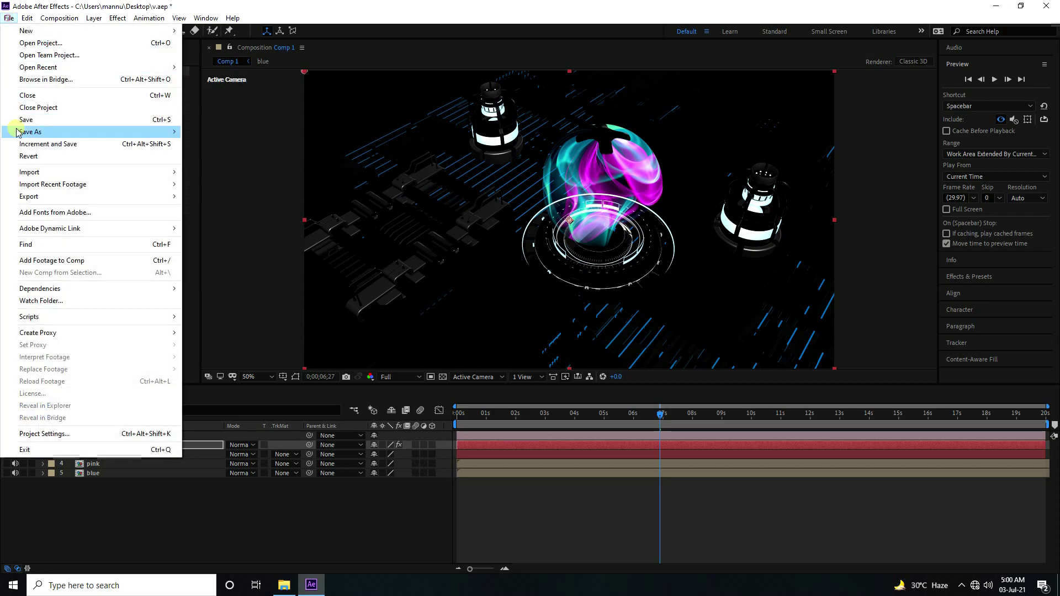
click(31, 118)
drag(659, 414, 642, 415)
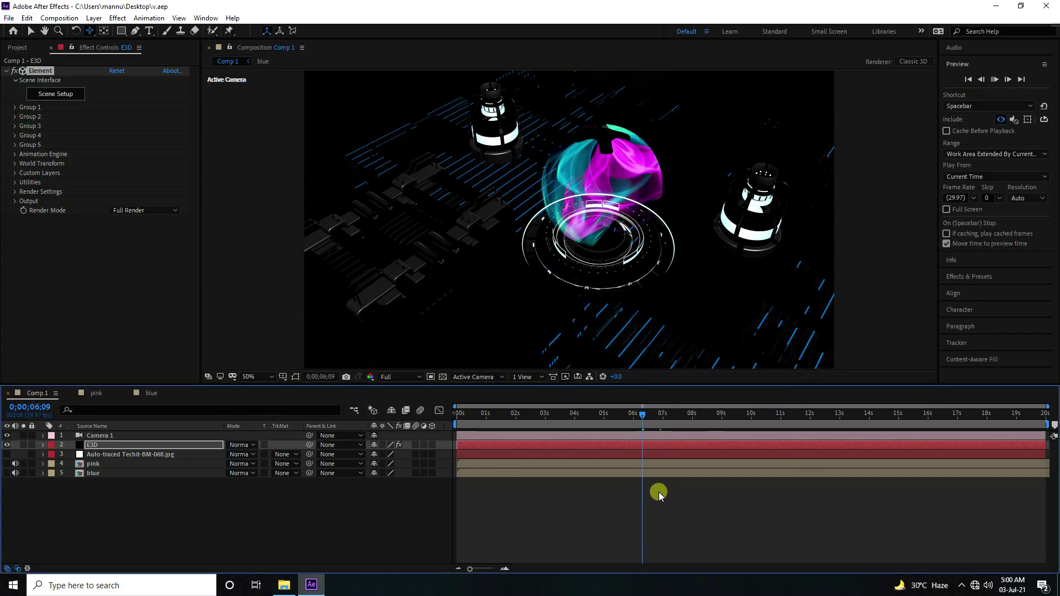
key(space)
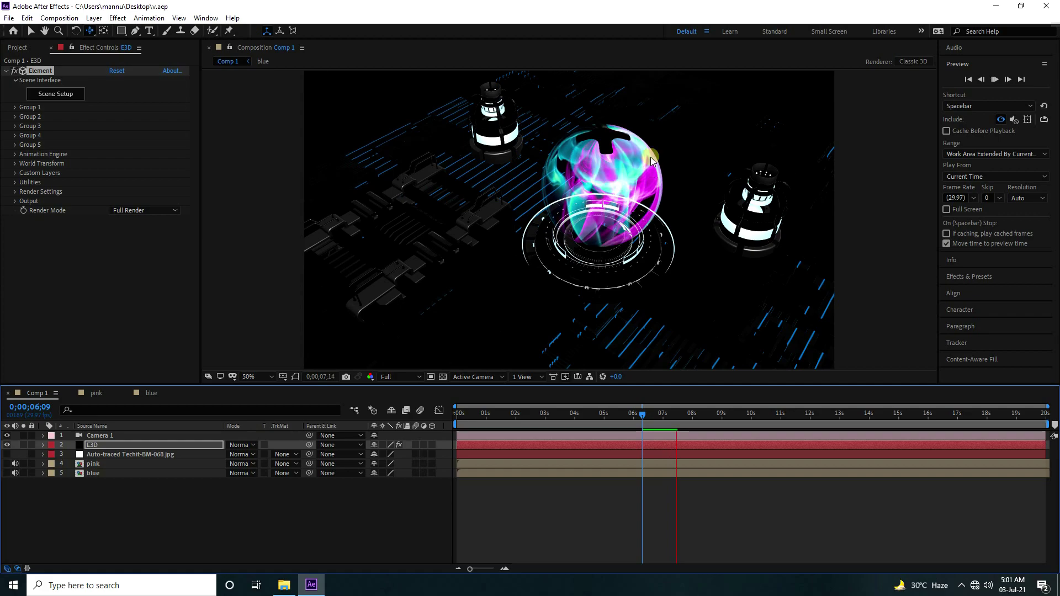
drag(682, 415, 647, 419)
key(space)
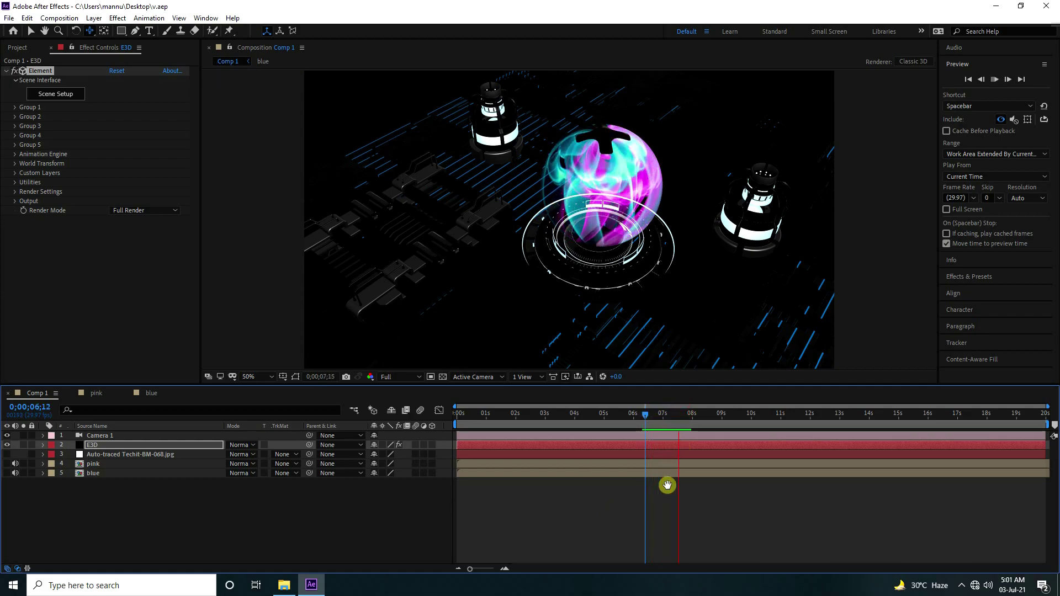
click(194, 522)
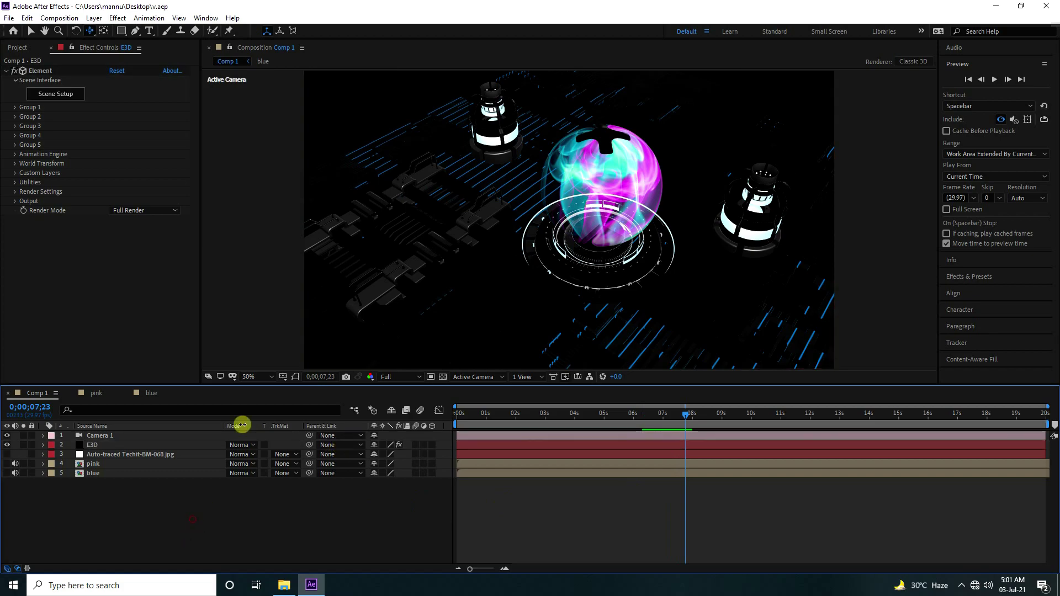
Set the added lighting in the E3D layer's render settings to 100 Ambient
click(79, 447)
click(88, 447)
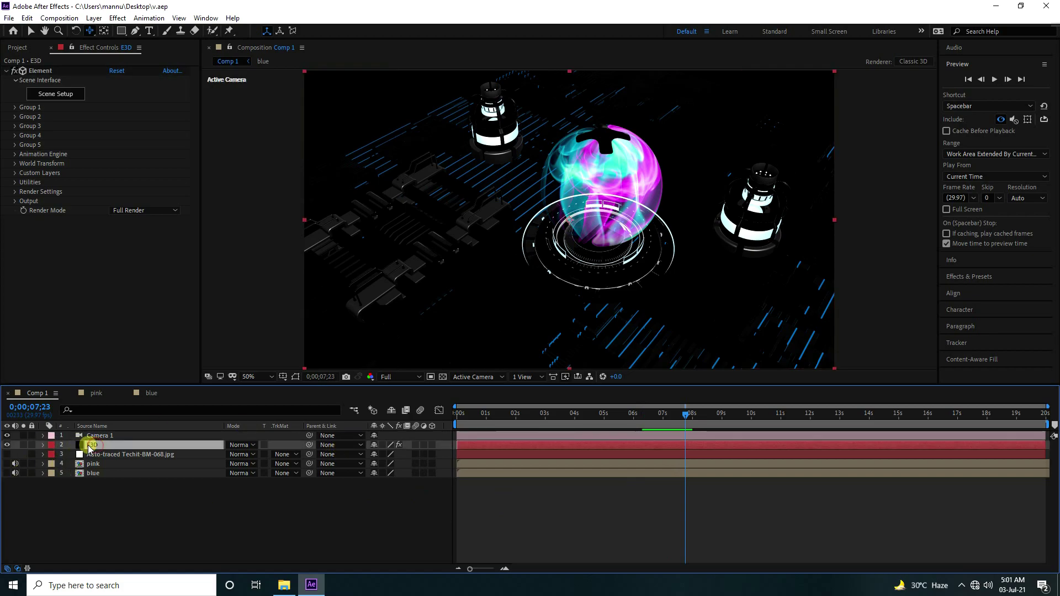
click(28, 208)
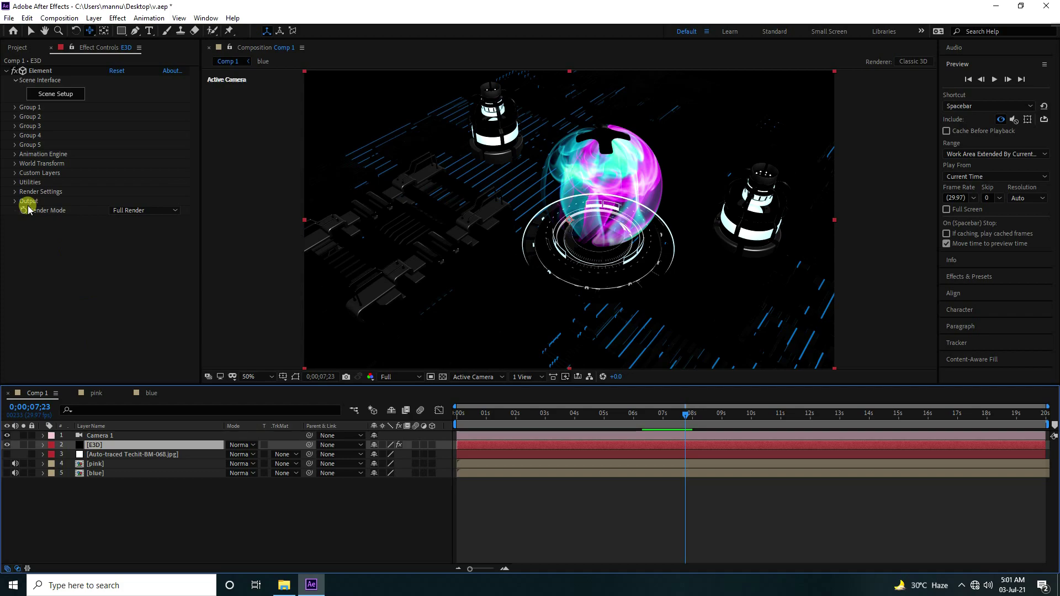
click(15, 192)
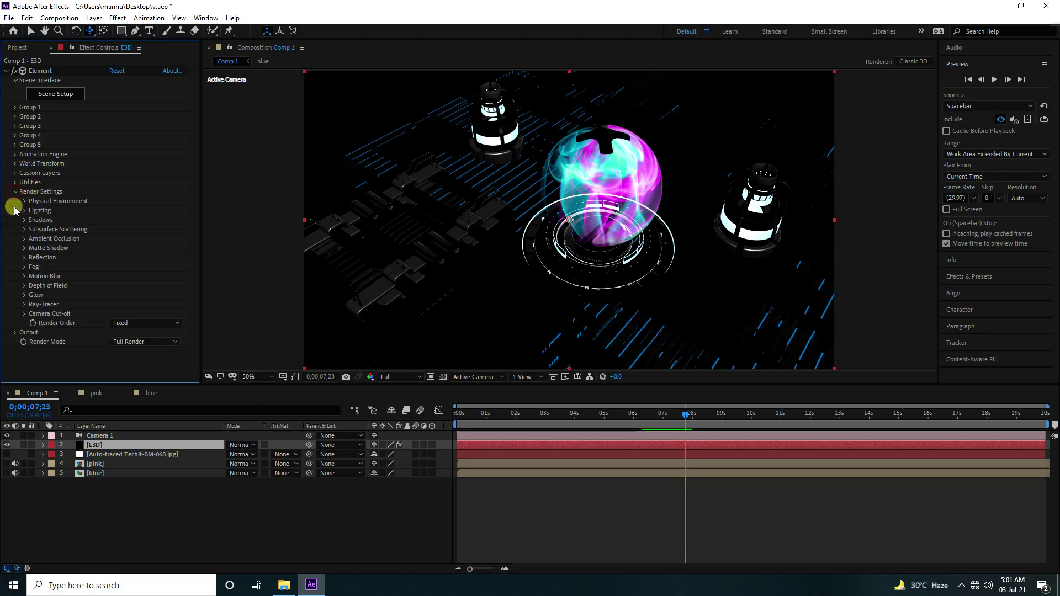
click(24, 211)
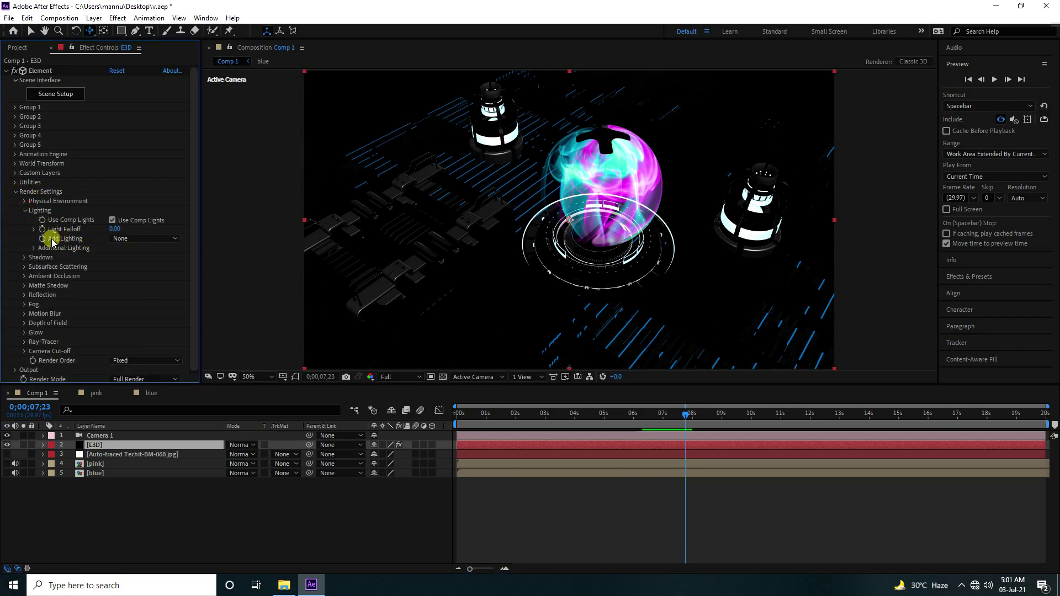
click(135, 238)
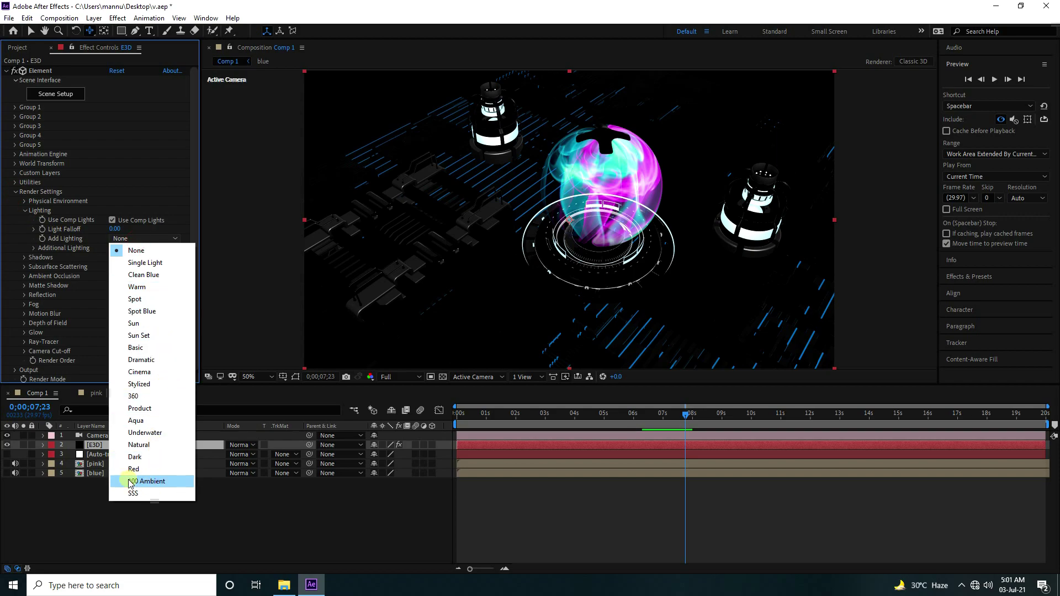
click(158, 482)
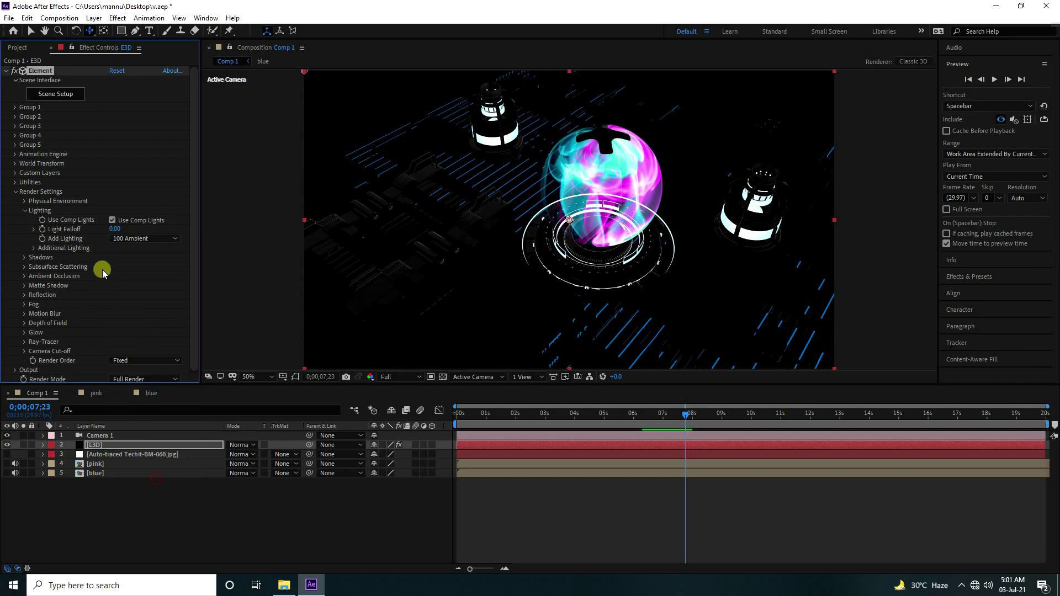
click(25, 211)
Set the SSAO quality preset to High in the E3D layer's ambient occlusion settings and adjust the SSAO intensity
click(23, 219)
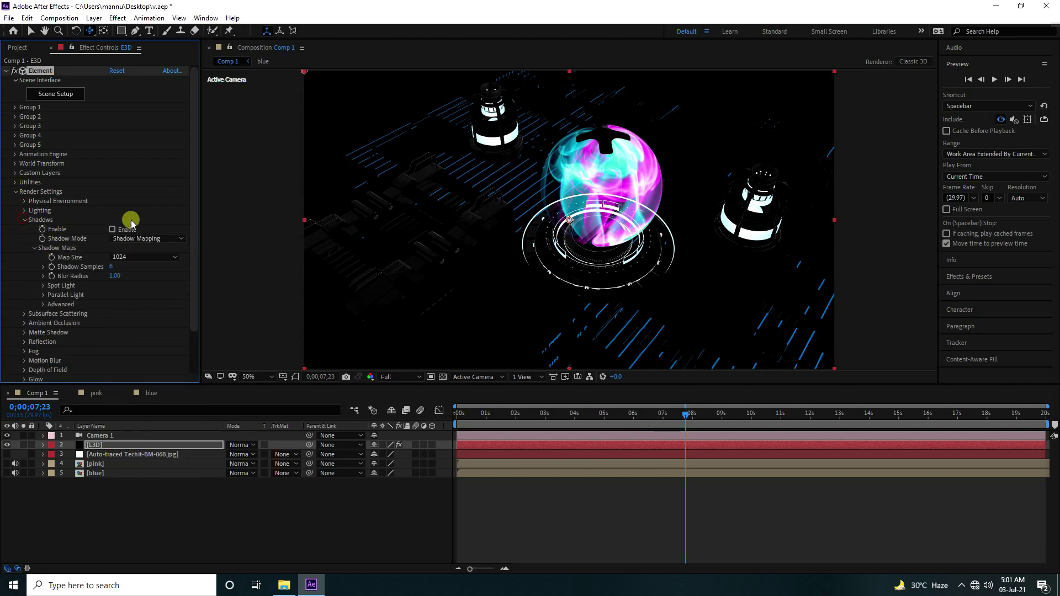
click(26, 220)
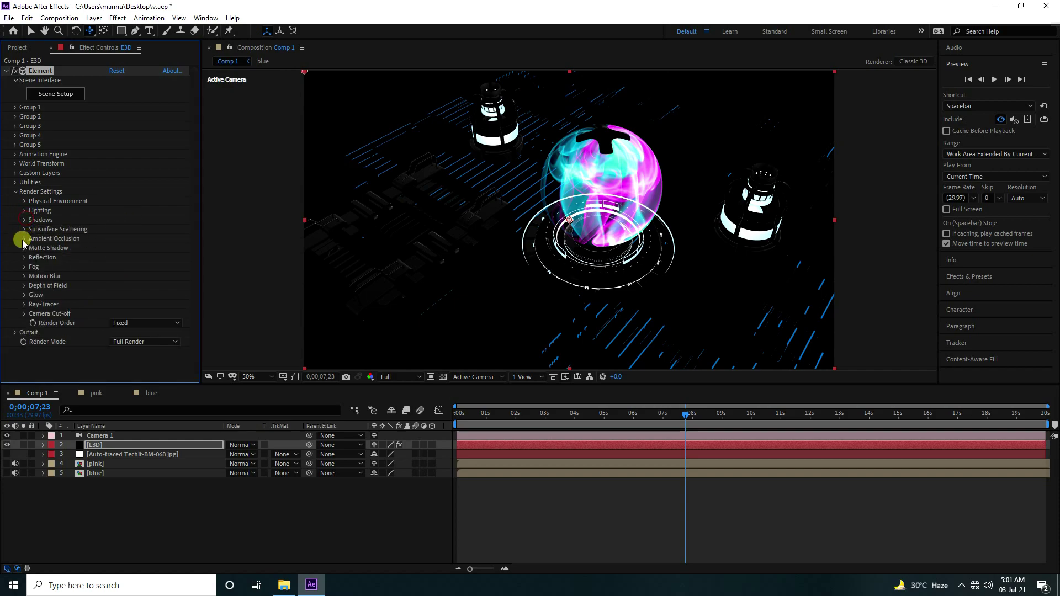
click(24, 238)
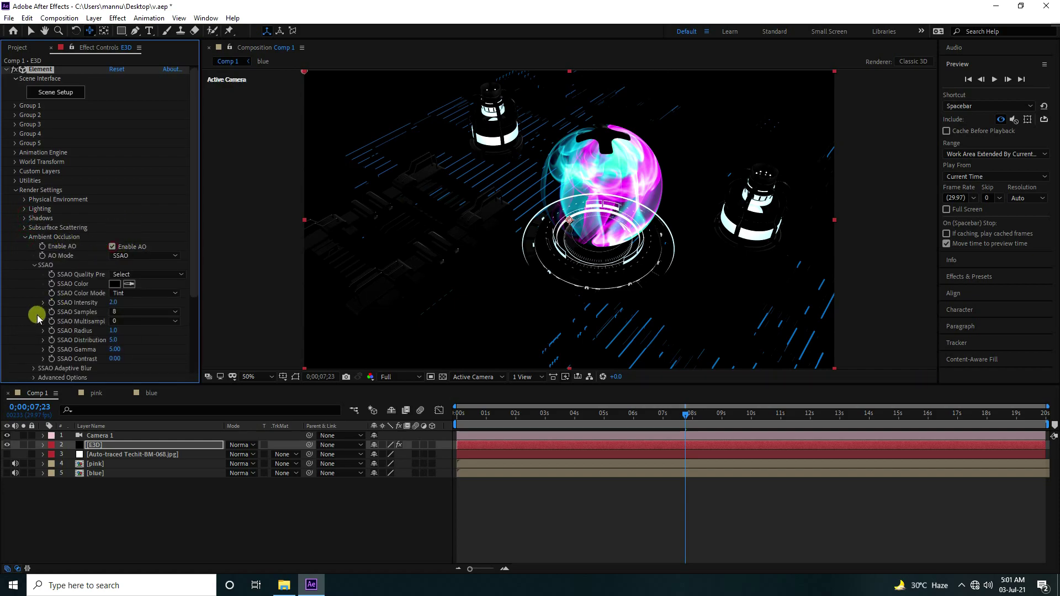
click(166, 275)
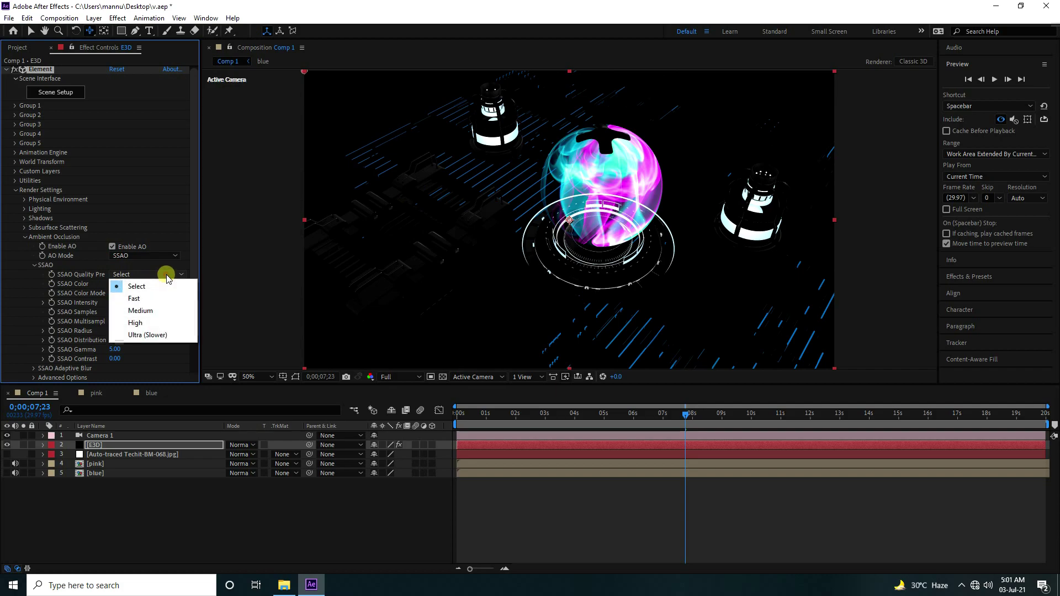
click(160, 323)
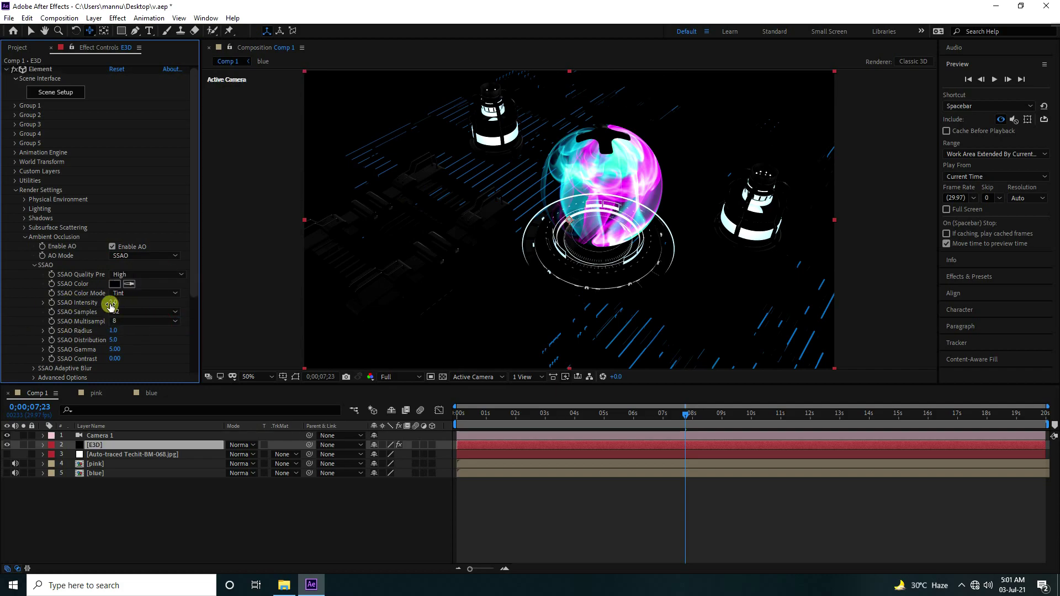
key(Return)
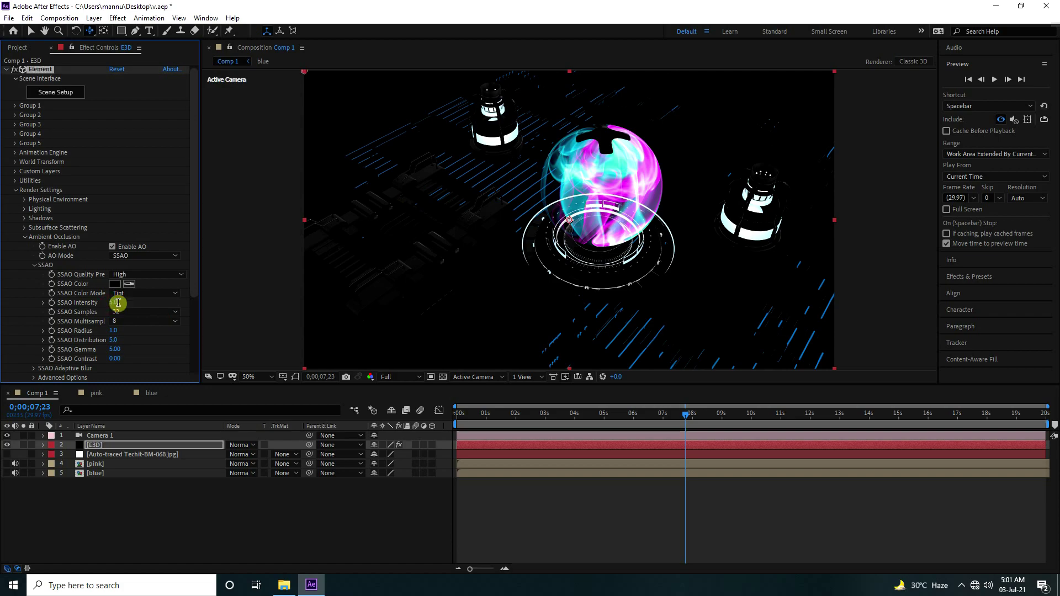
click(24, 237)
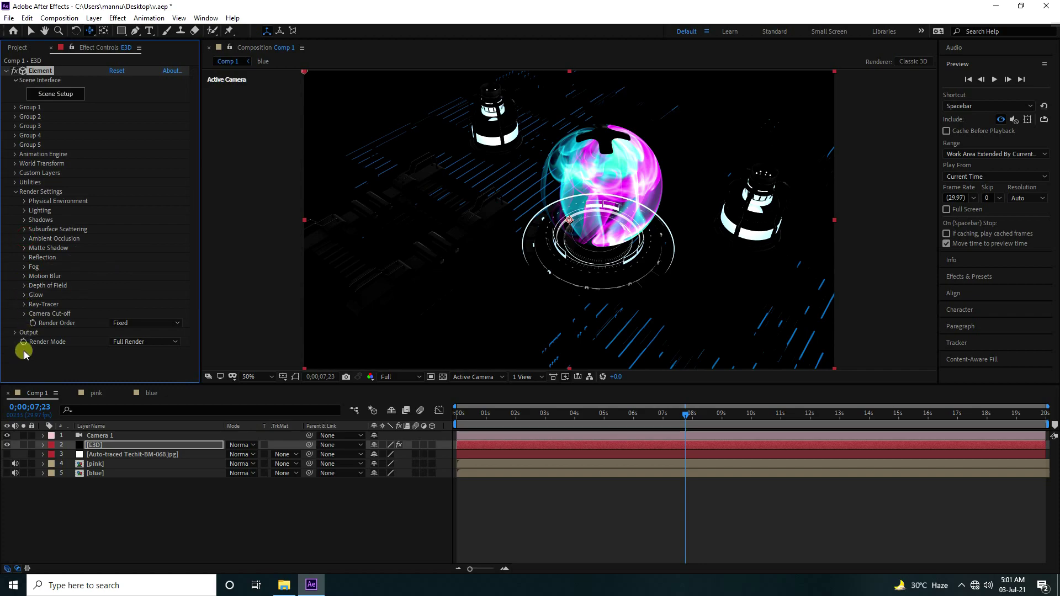
click(15, 191)
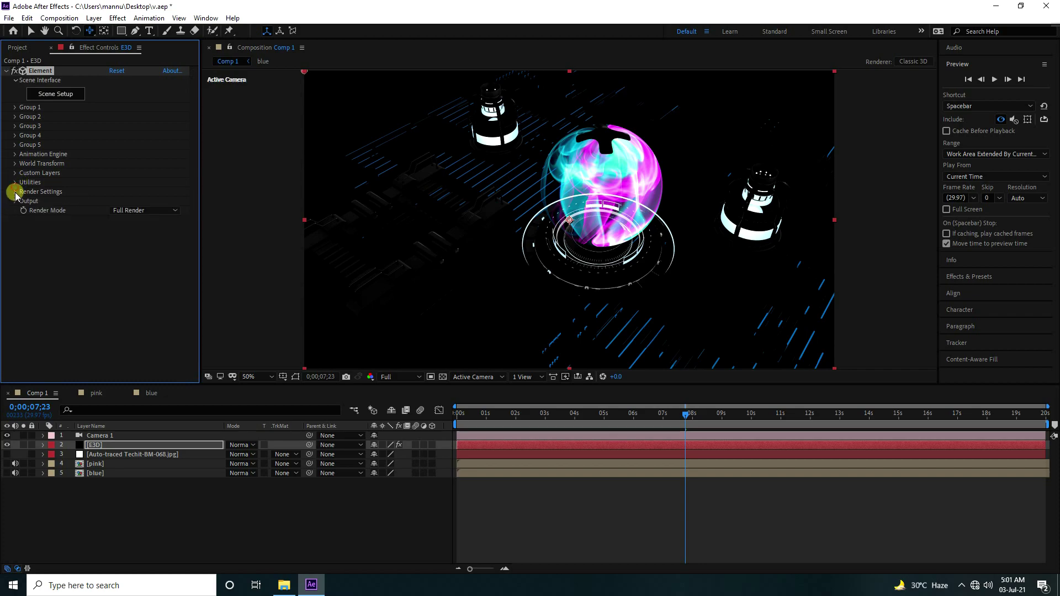
Duplicate the E3D layer and rename the copy as E3D 2
click(110, 484)
click(91, 445)
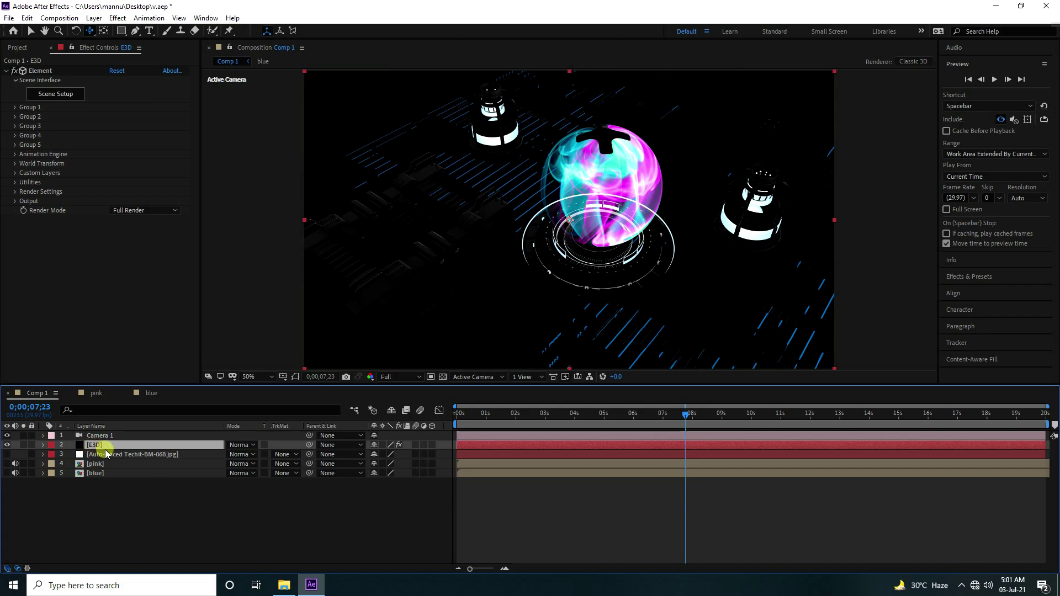
key(ctrl+d)
right_click(104, 446)
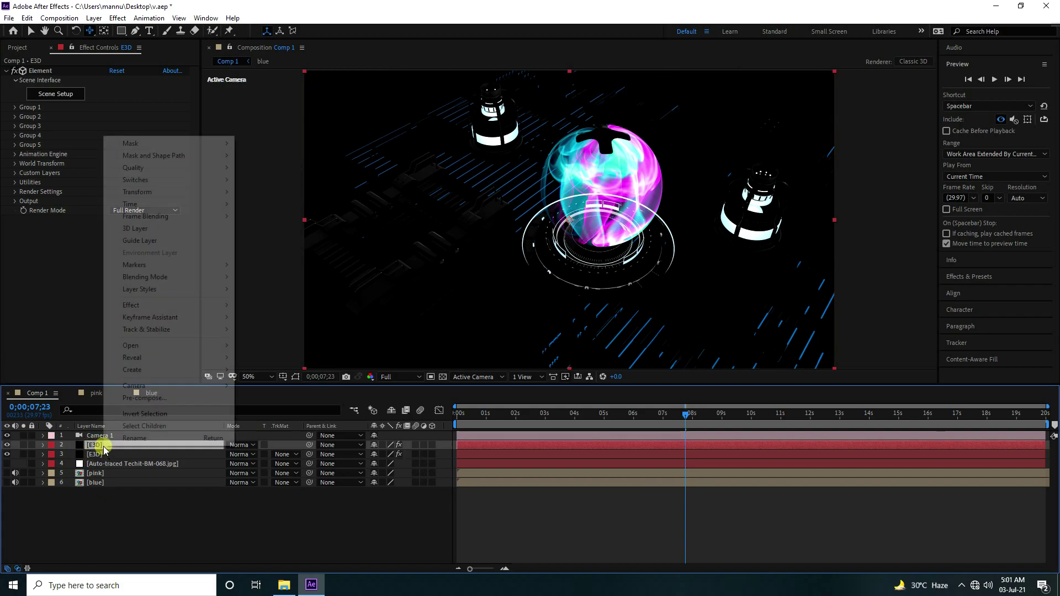
click(131, 444)
text(E3D 2)
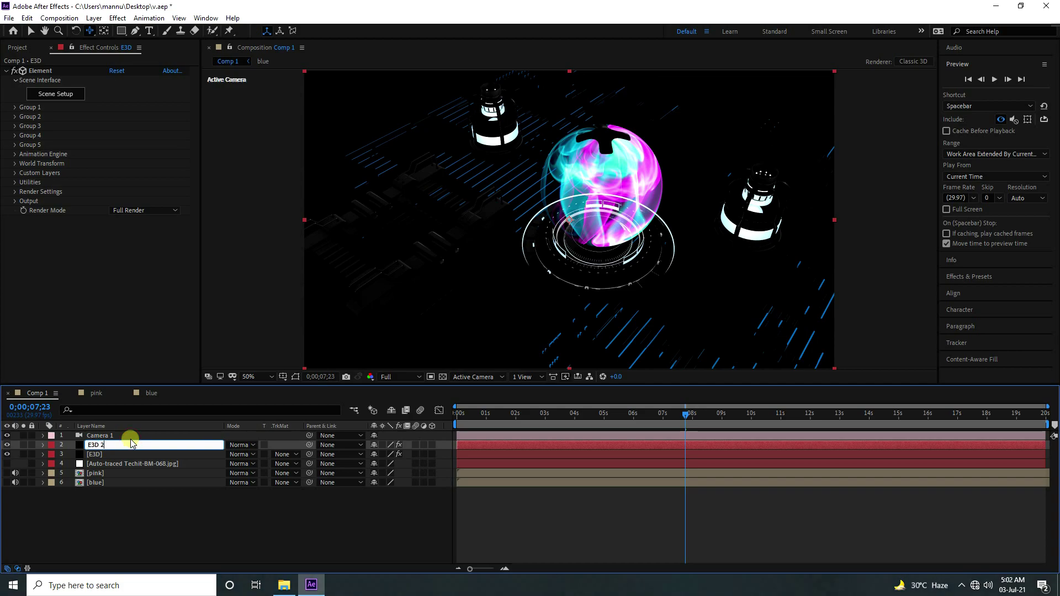
key(Return)
click(142, 542)
Set the Element output of the E3D 2 layer to show only the Illumination pass
click(100, 446)
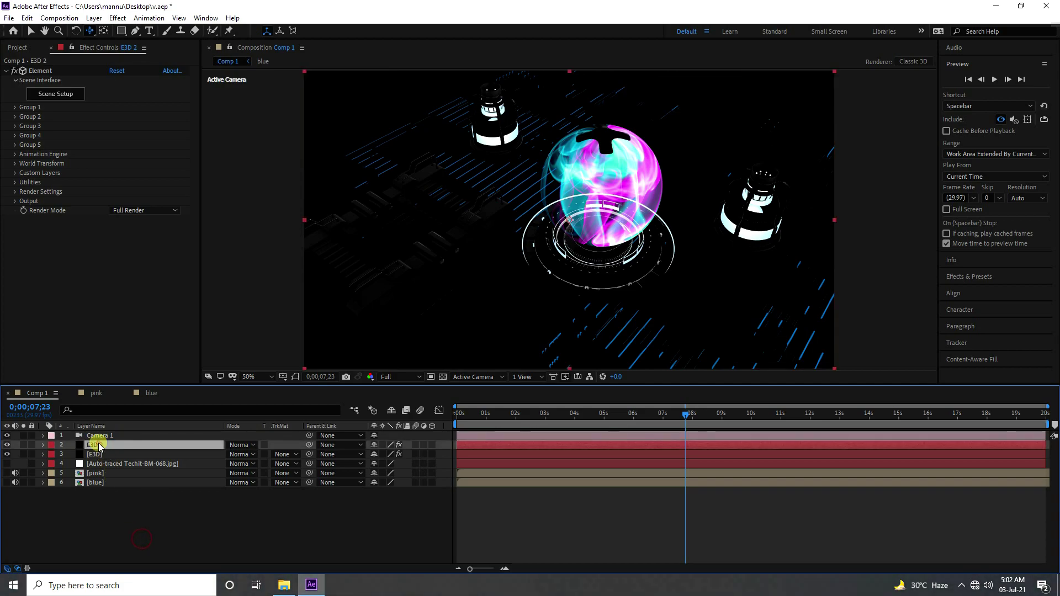
click(15, 202)
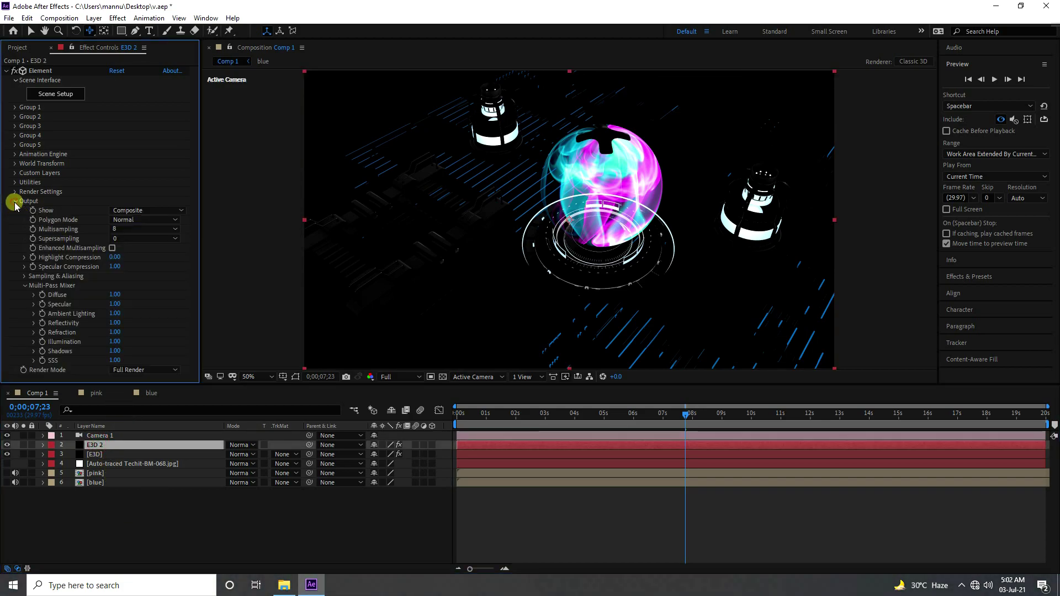
click(144, 210)
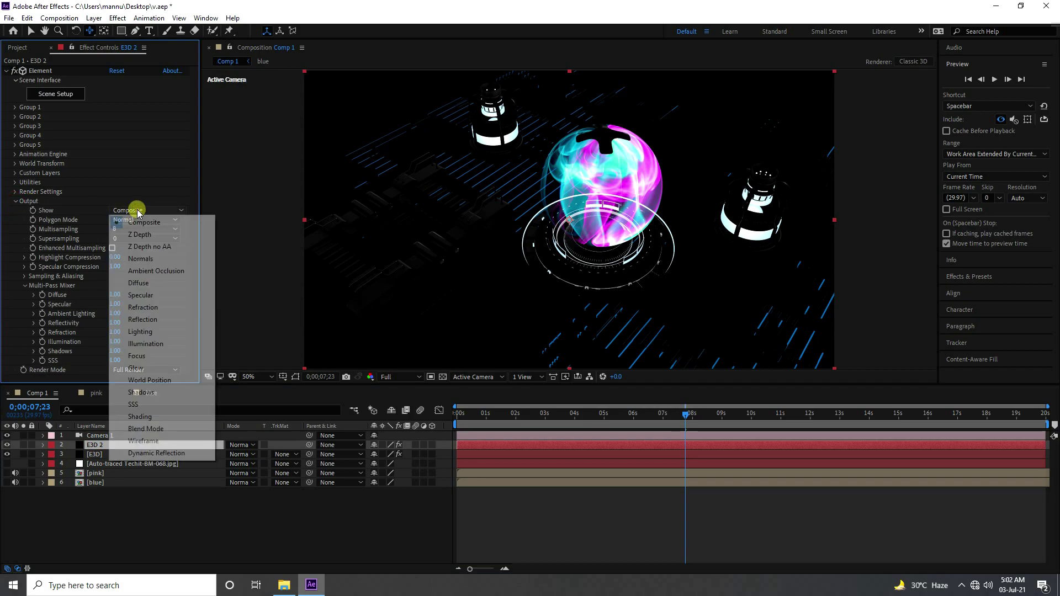
click(144, 344)
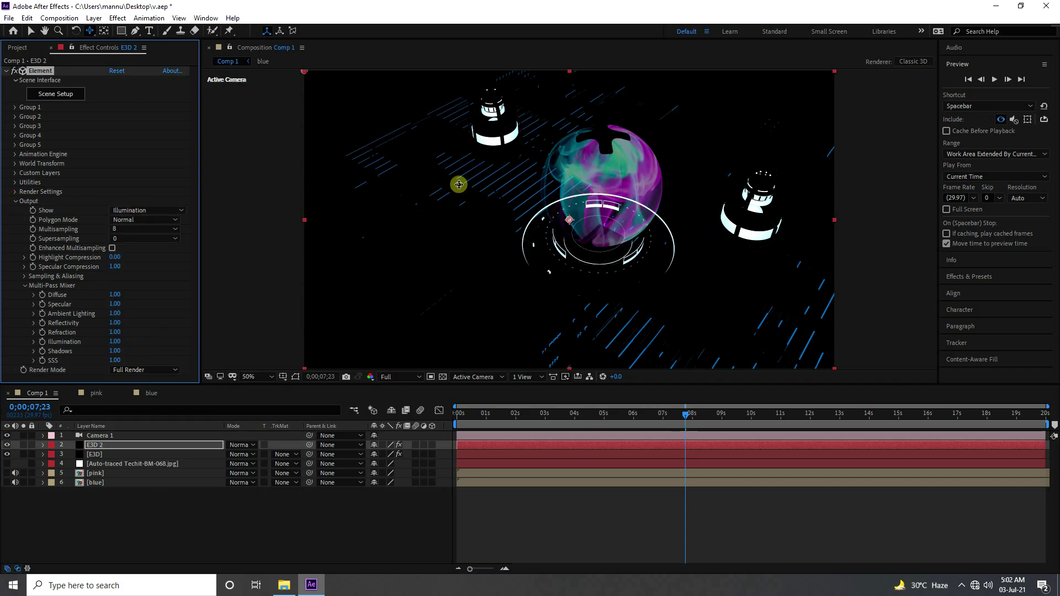
click(15, 202)
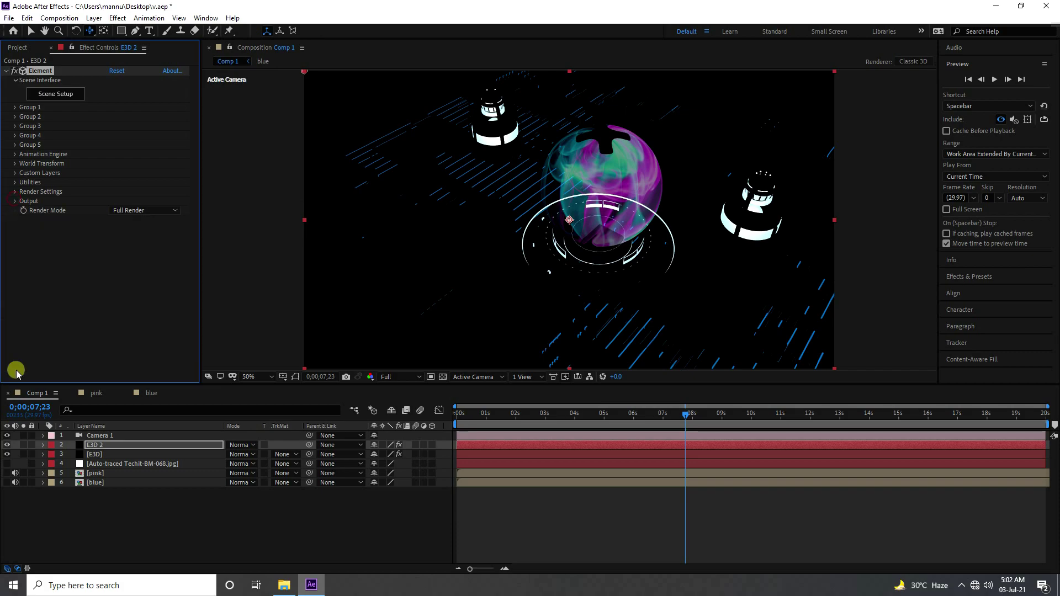
Set the blending mode of both the E3D 2 and E3D layers to Add
click(252, 446)
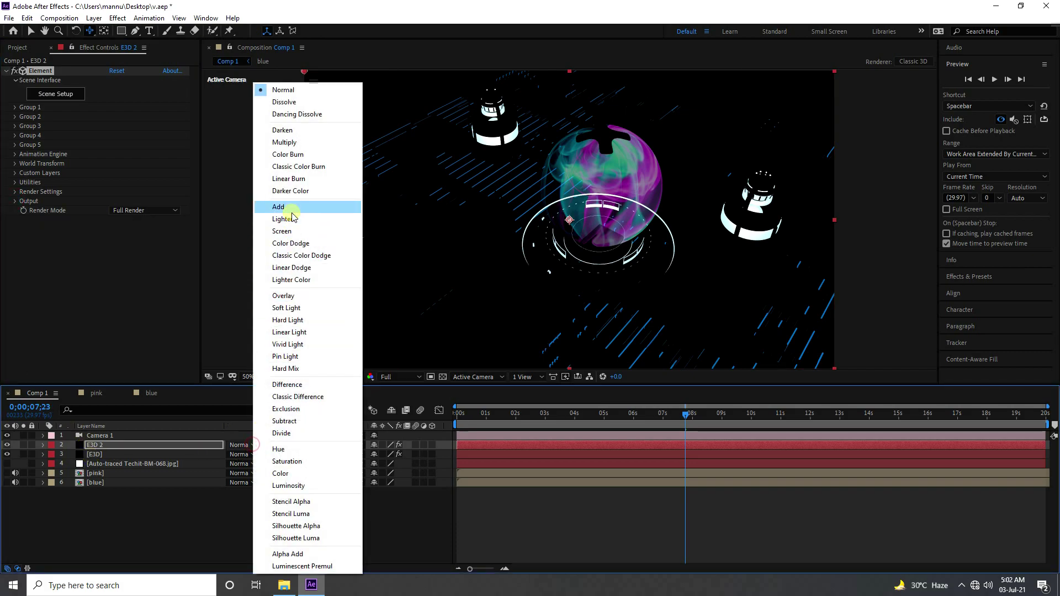
click(292, 207)
click(249, 446)
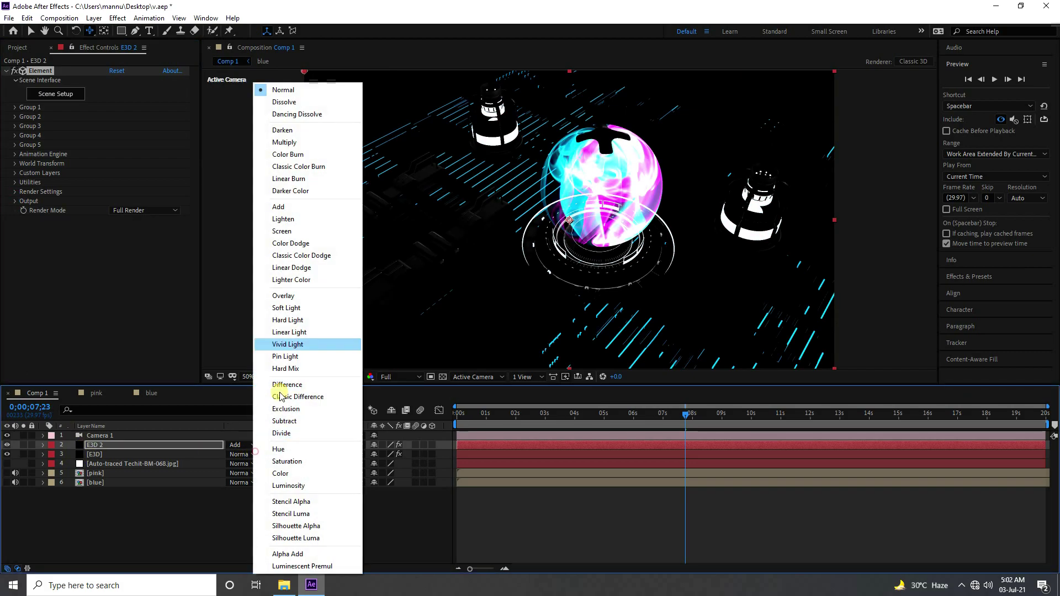
click(286, 207)
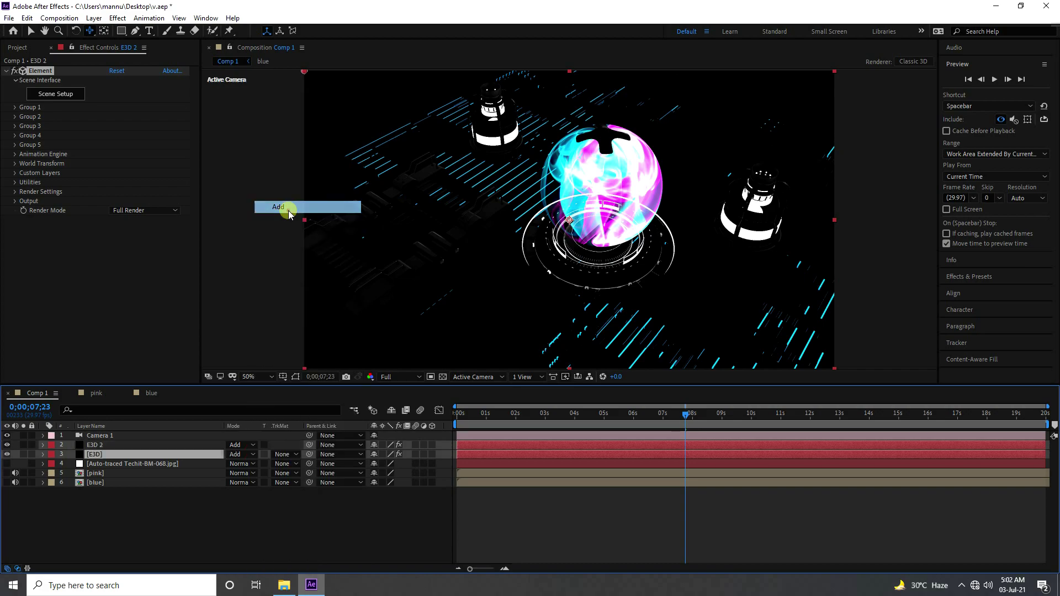
click(166, 545)
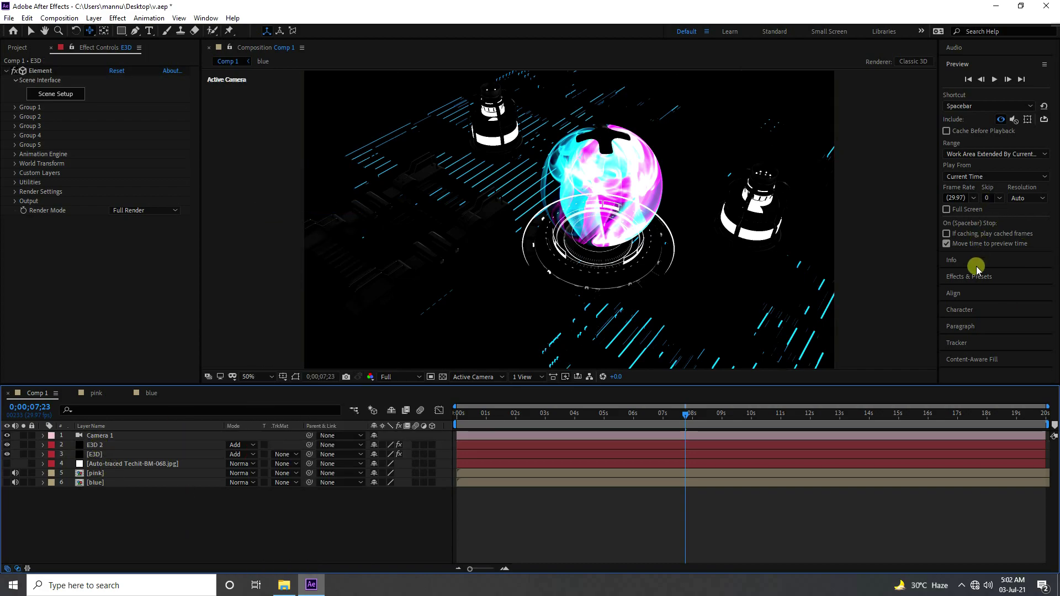
Apply the Stylize Glow effect to the E3D 2 layer, set its threshold to 100% and raise the glow radius
click(953, 277)
click(974, 111)
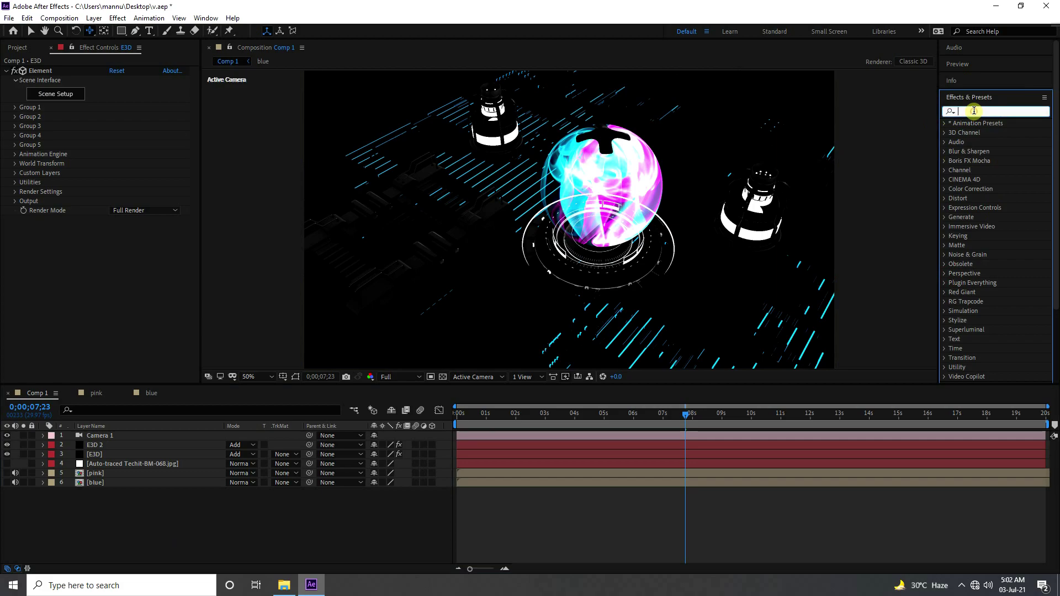
text(glow)
drag(985, 217, 95, 445)
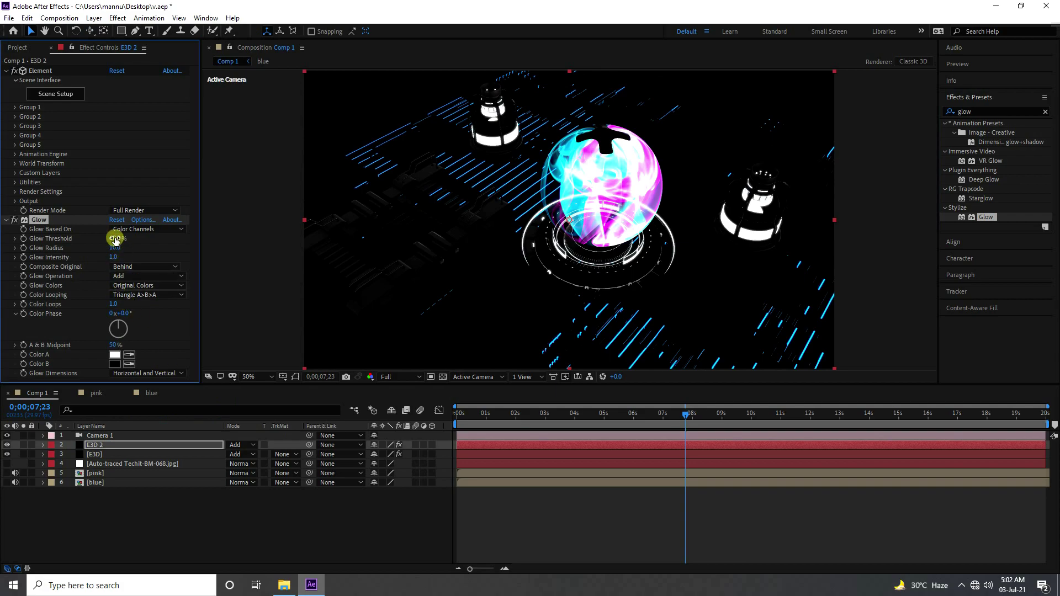
key(Tab)
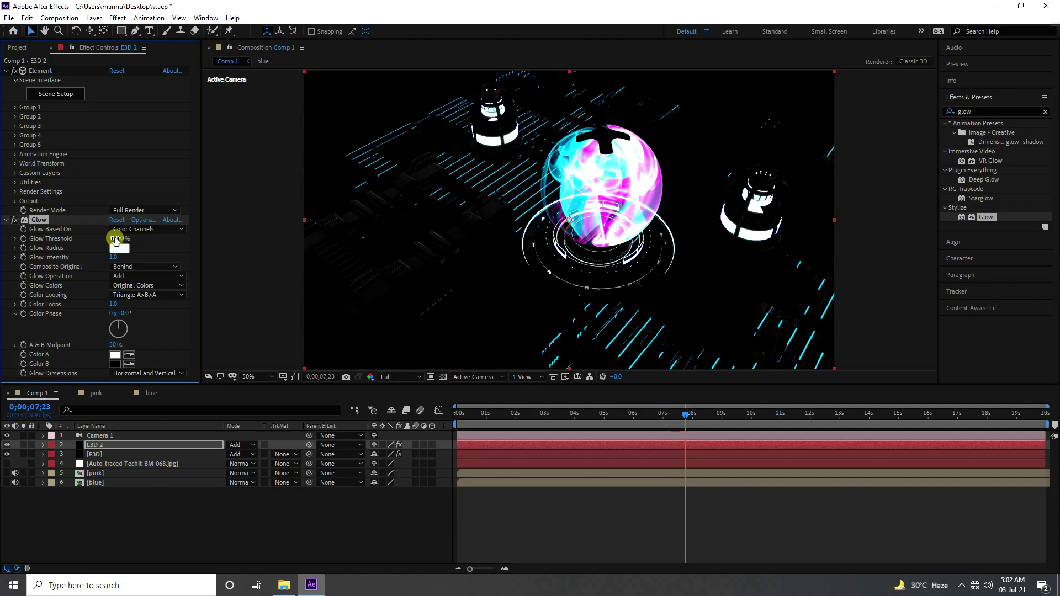
key(Return)
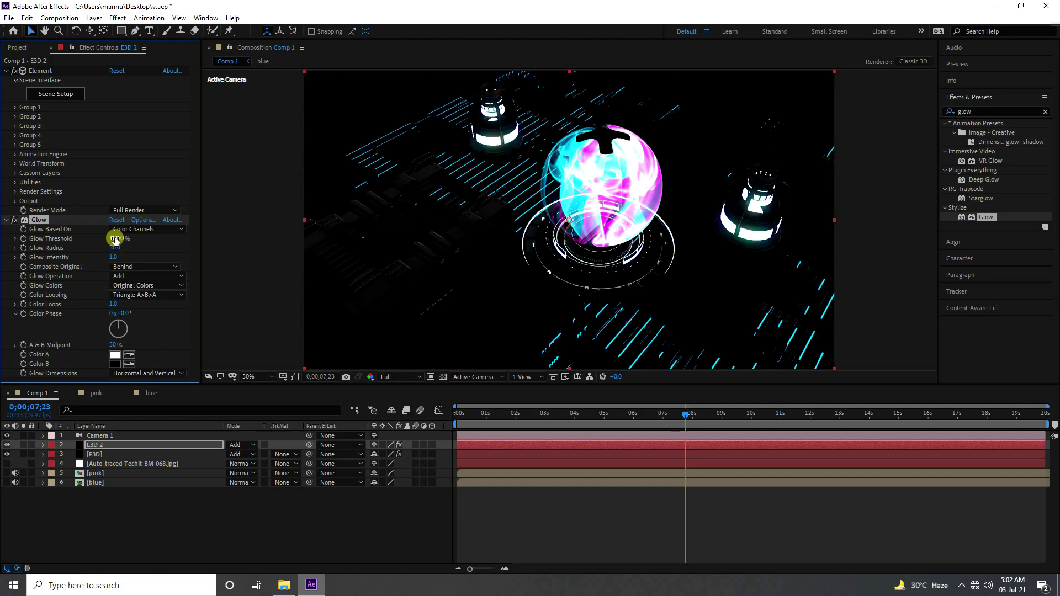
Duplicate the Glow effect on the E3D 2 layer and try a glow radius of 150 on the copy
click(7, 221)
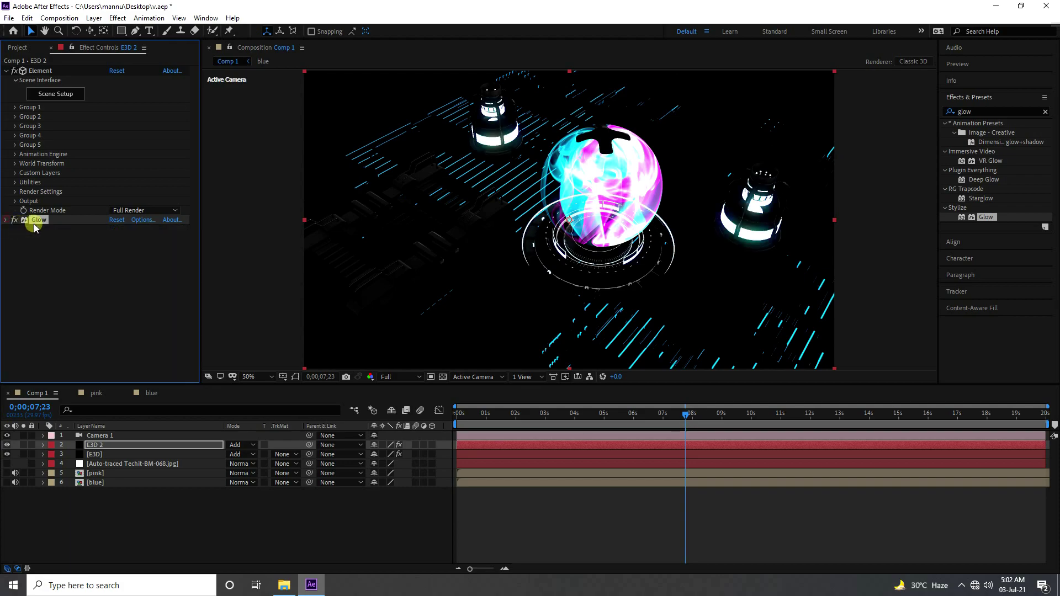
click(41, 221)
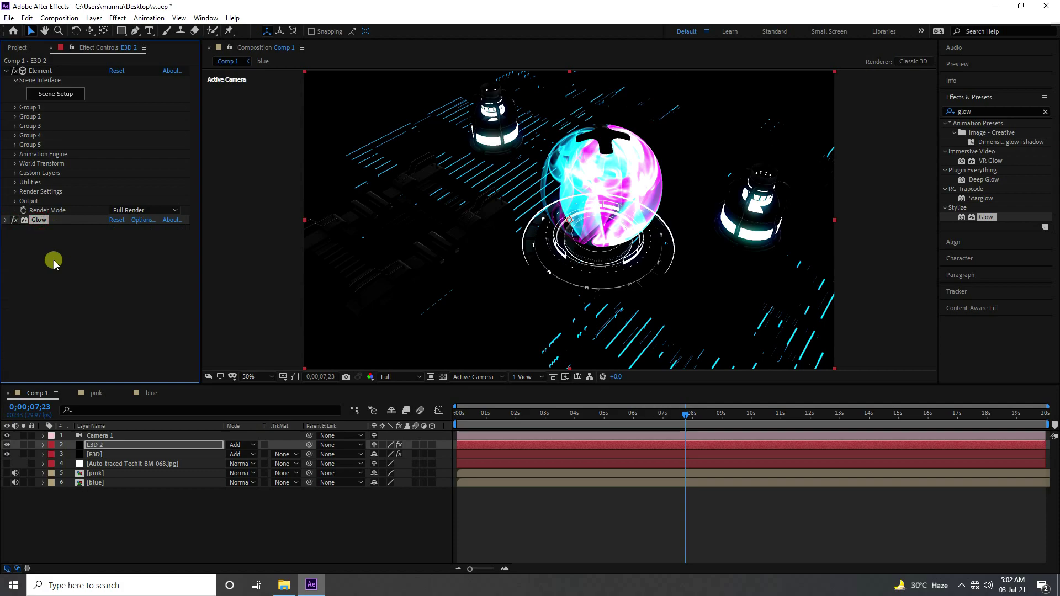
key(ctrl+d)
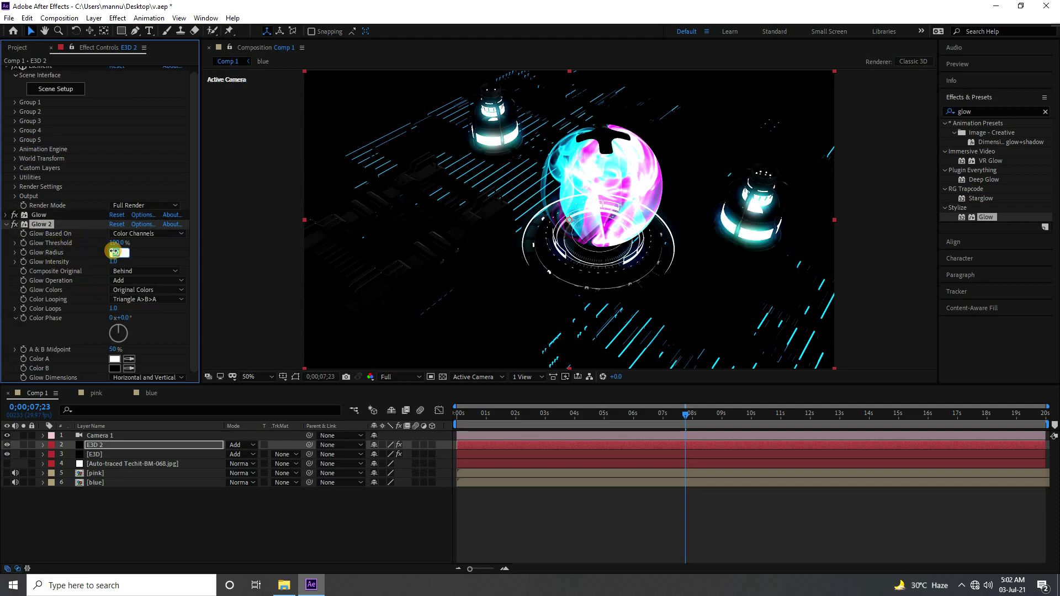
text(150)
key(Return)
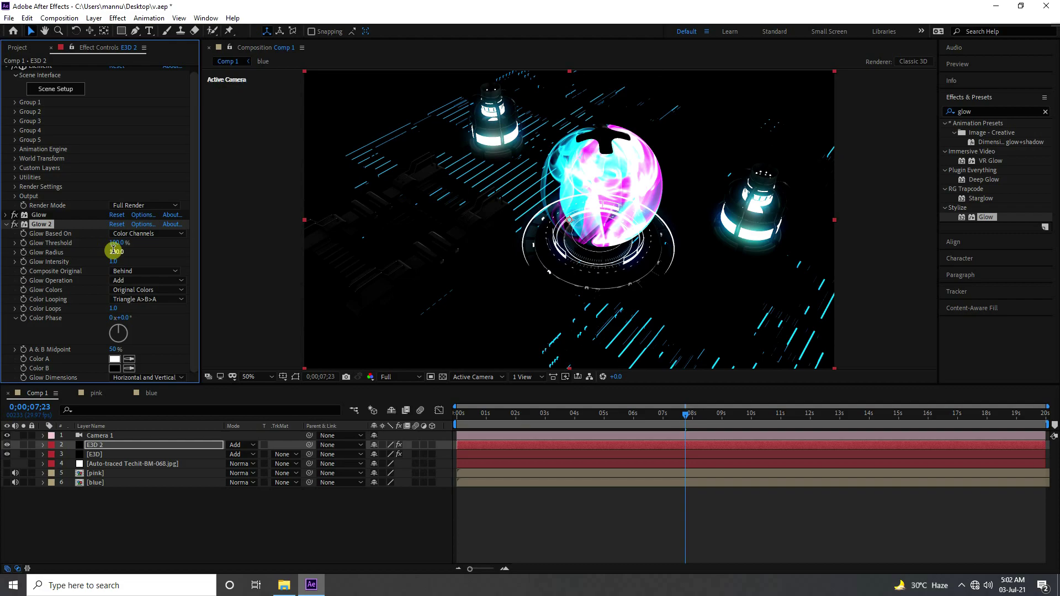
key(ctrl+z)
click(24, 232)
click(6, 224)
Preview the animation from about 5 seconds to check the glowing sphere and lamps
drag(683, 414, 612, 419)
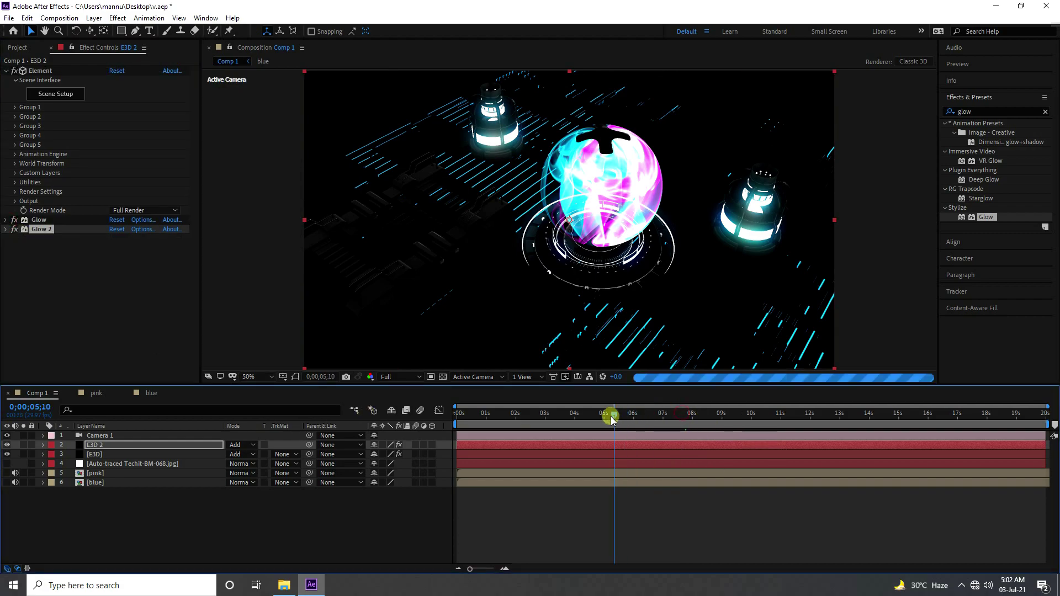
key(space)
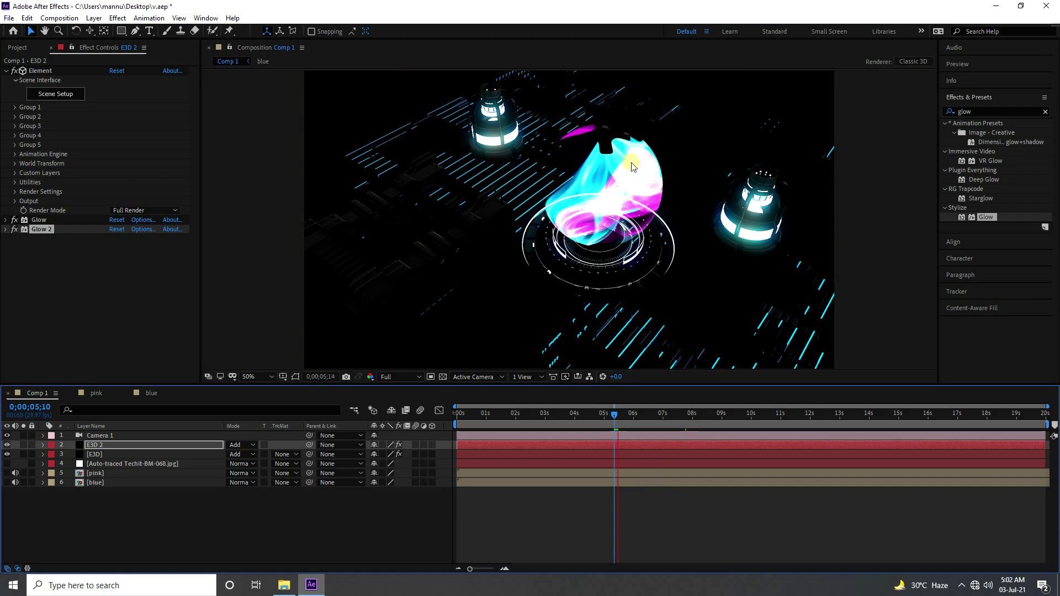
key(space)
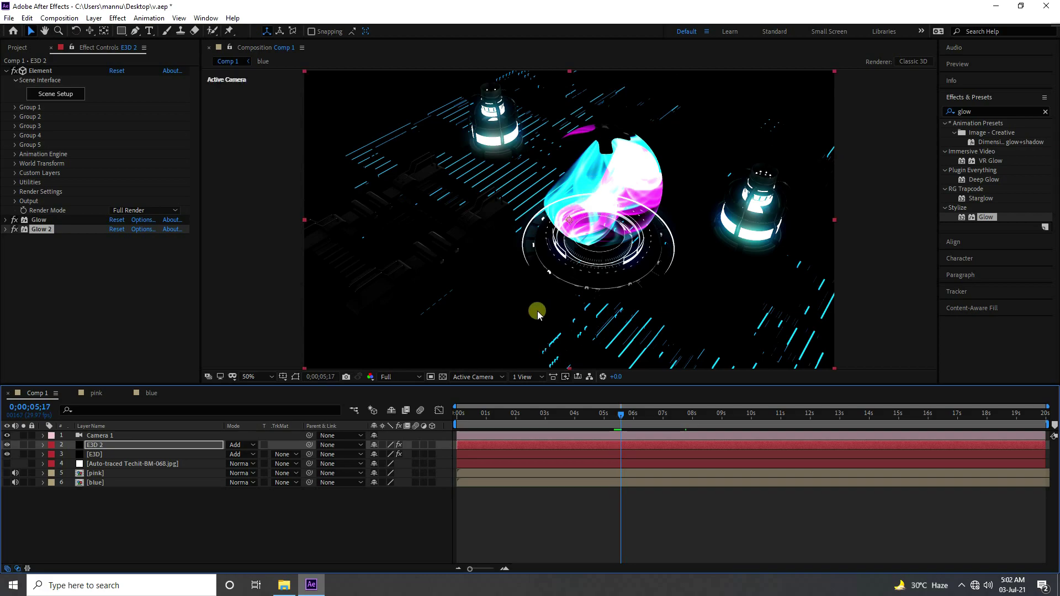
Reframe the shot with Camera 1 by shifting the scene slightly lower and orbiting to a shallower angle
click(97, 436)
key(c)
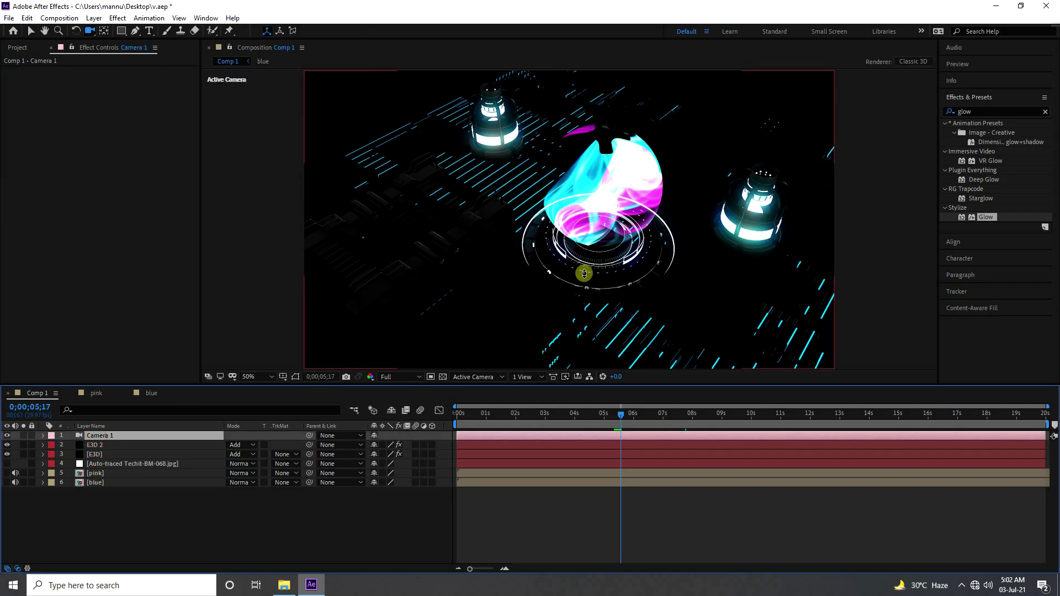
drag(584, 274, 584, 287)
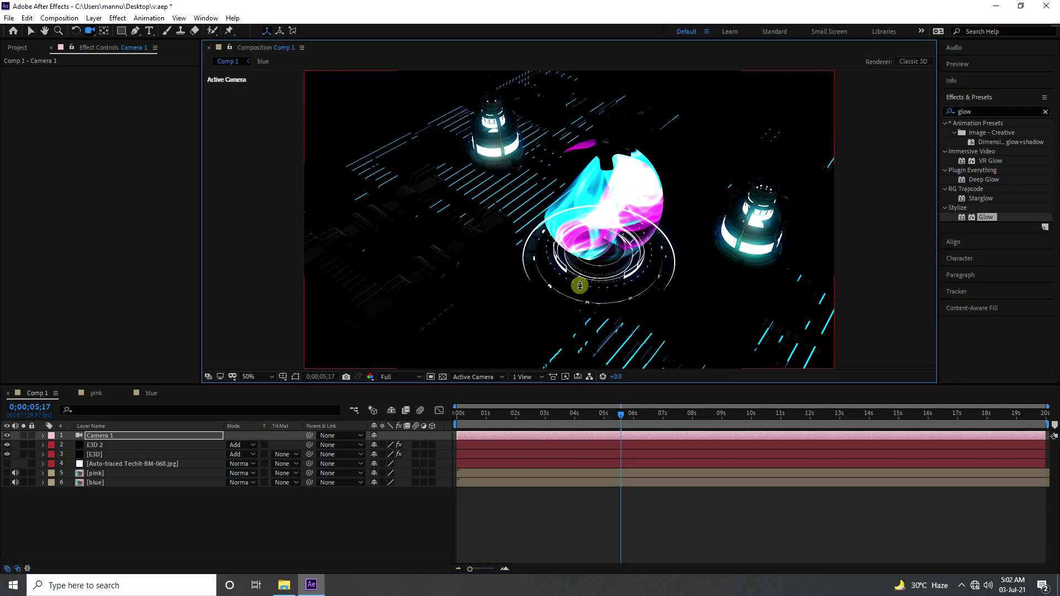
drag(583, 277, 581, 277)
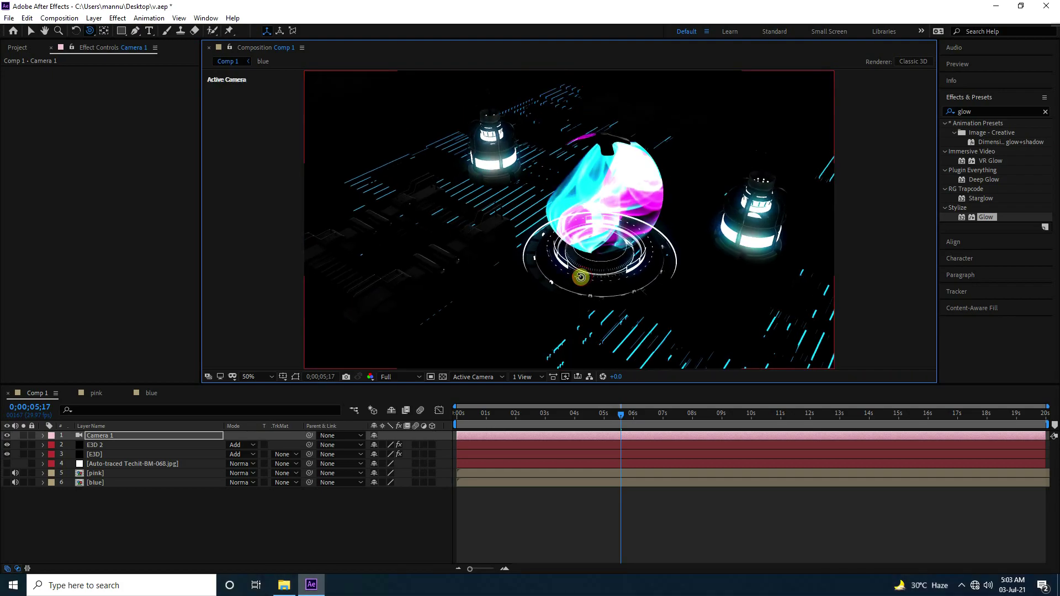
click(310, 527)
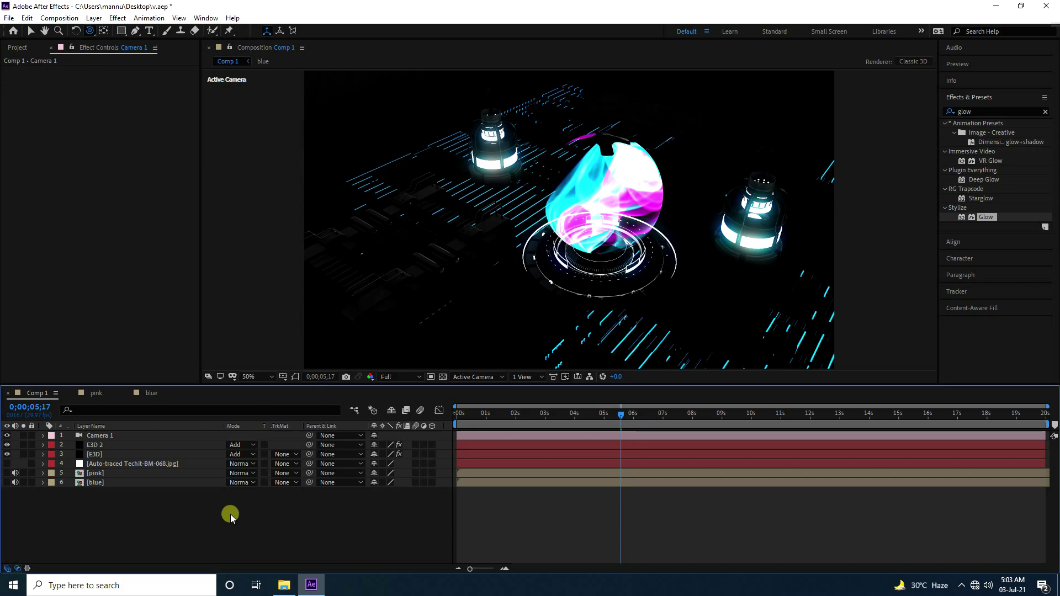
Create a blue Point light with Smooth falloff, radius 500 and falloff distance 500, and change its intensity
key(Tab)
right_click(268, 524)
mouse_move(359, 405)
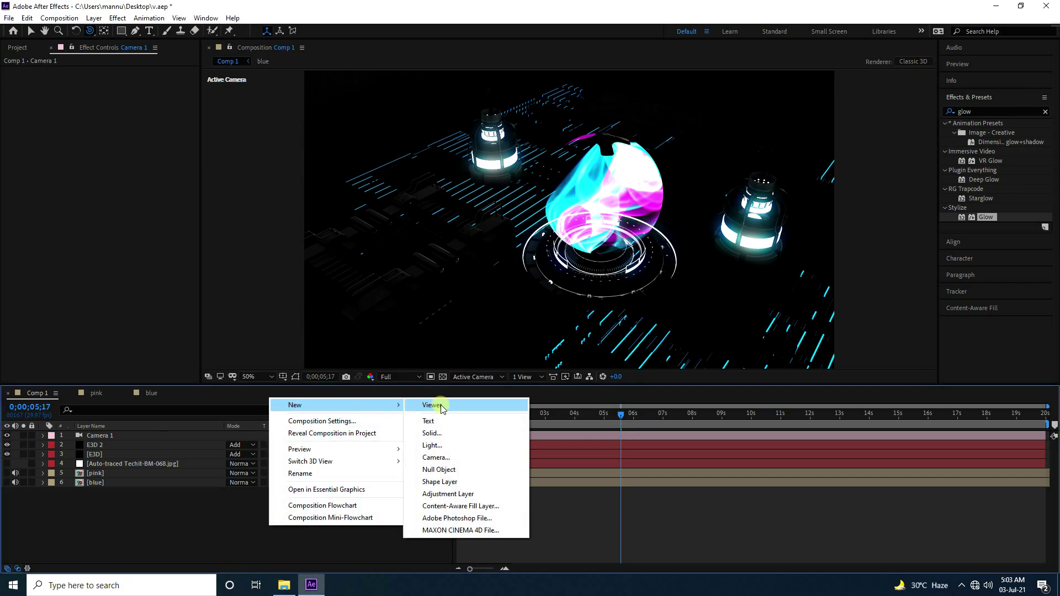
click(432, 446)
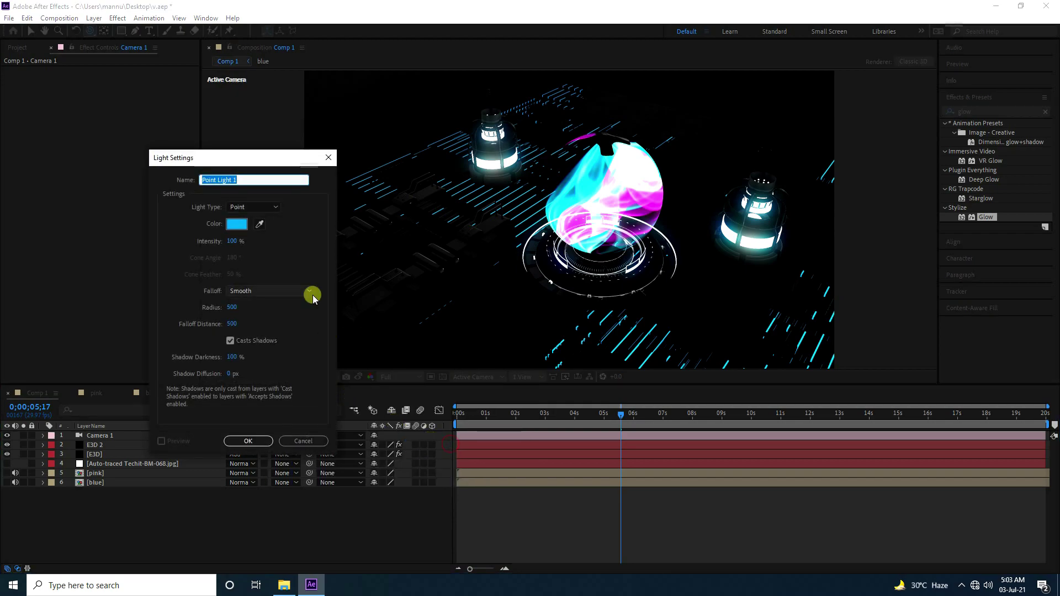
click(234, 243)
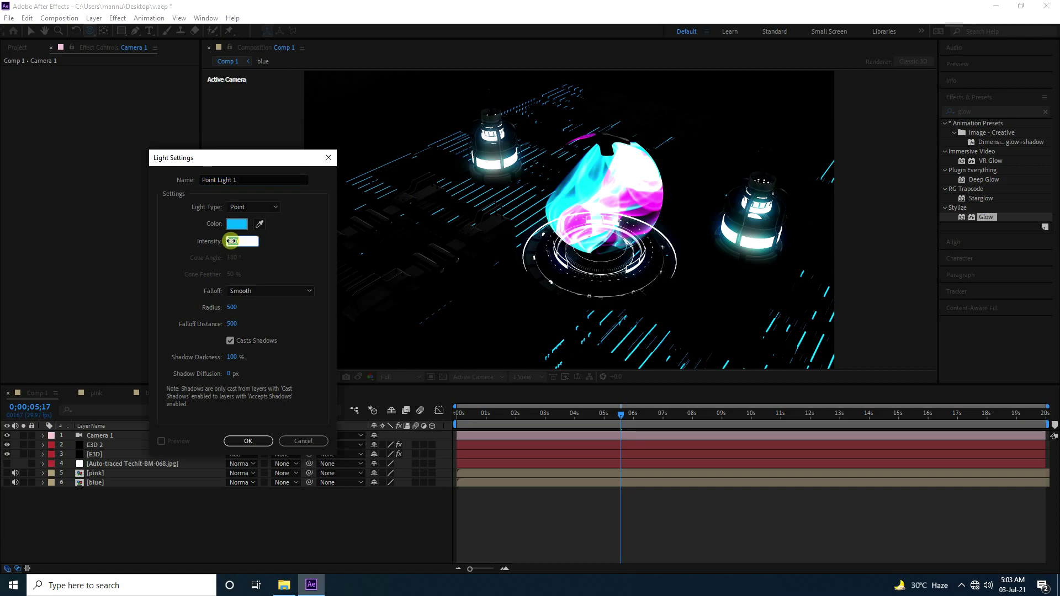
key(Return)
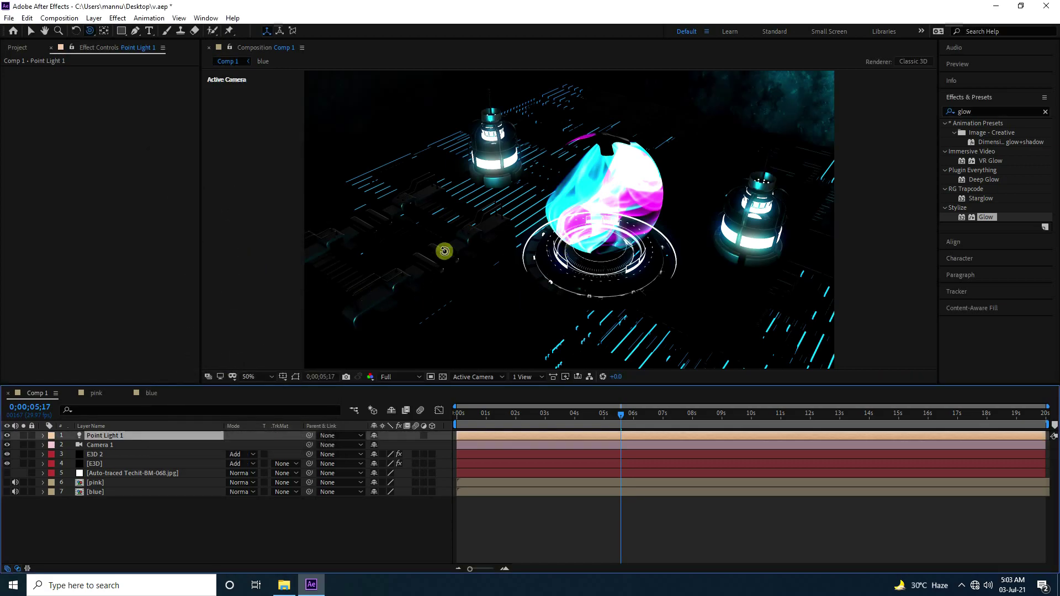
In a single Top view, move Point Light 1 from in front of the sphere to behind it, beyond the two lamps
click(538, 377)
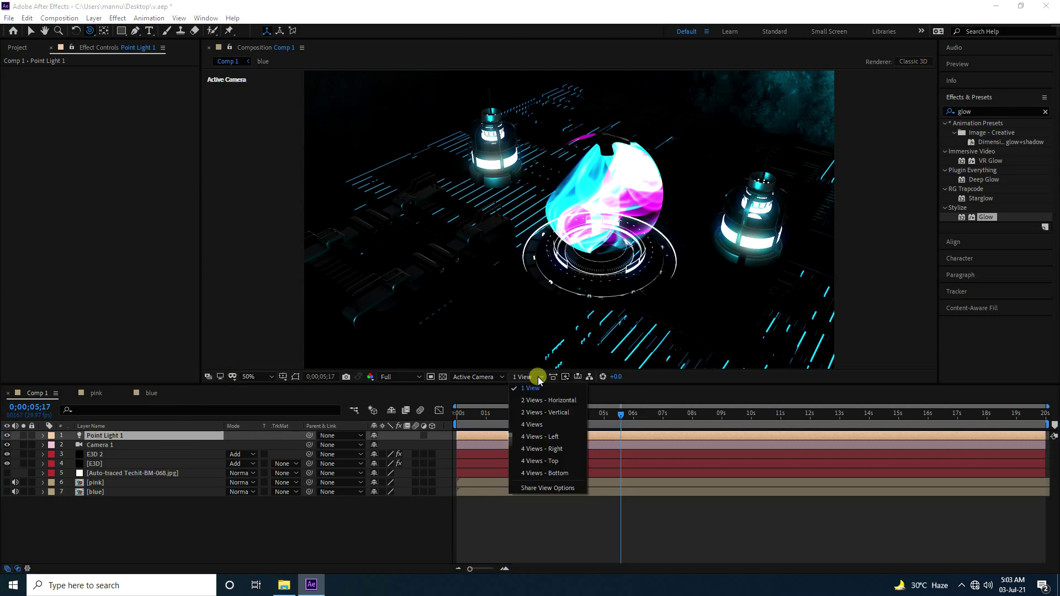
click(535, 427)
click(31, 31)
scroll(392, 190, up, 3)
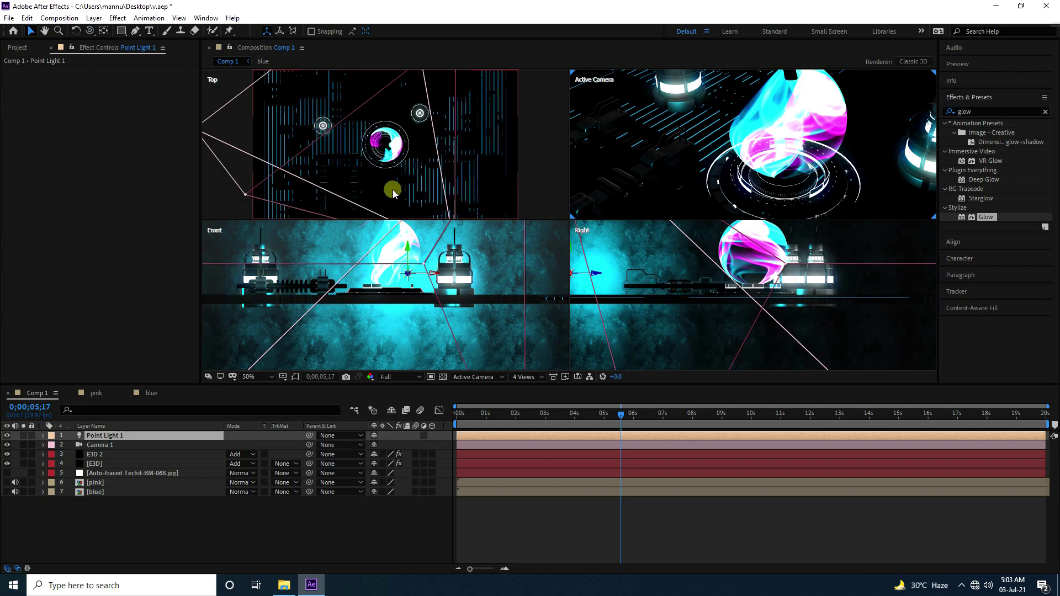
click(524, 376)
click(531, 388)
click(494, 377)
click(469, 441)
scroll(499, 319, down, 2)
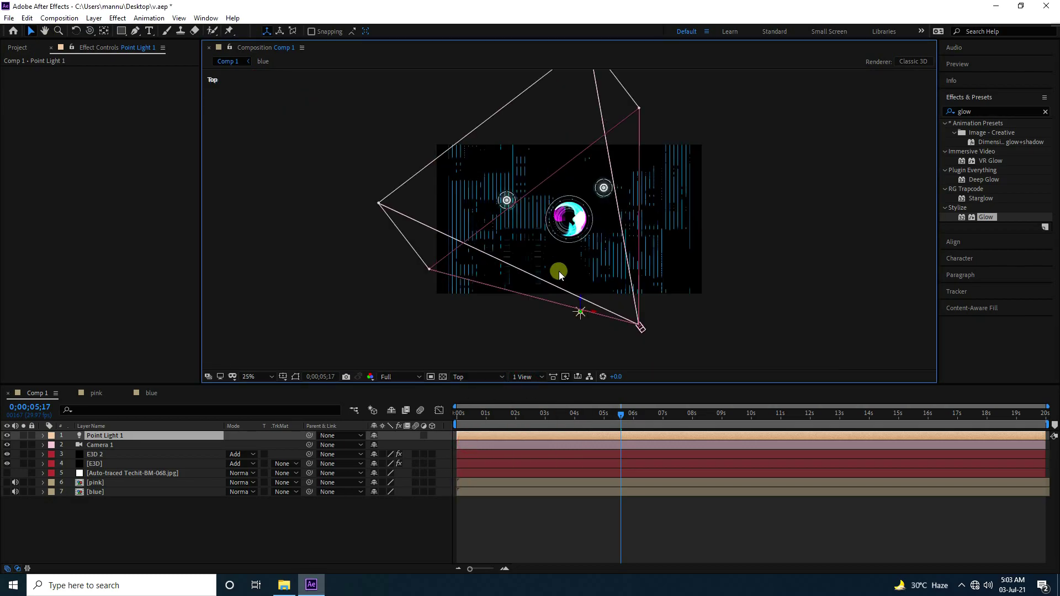
click(106, 435)
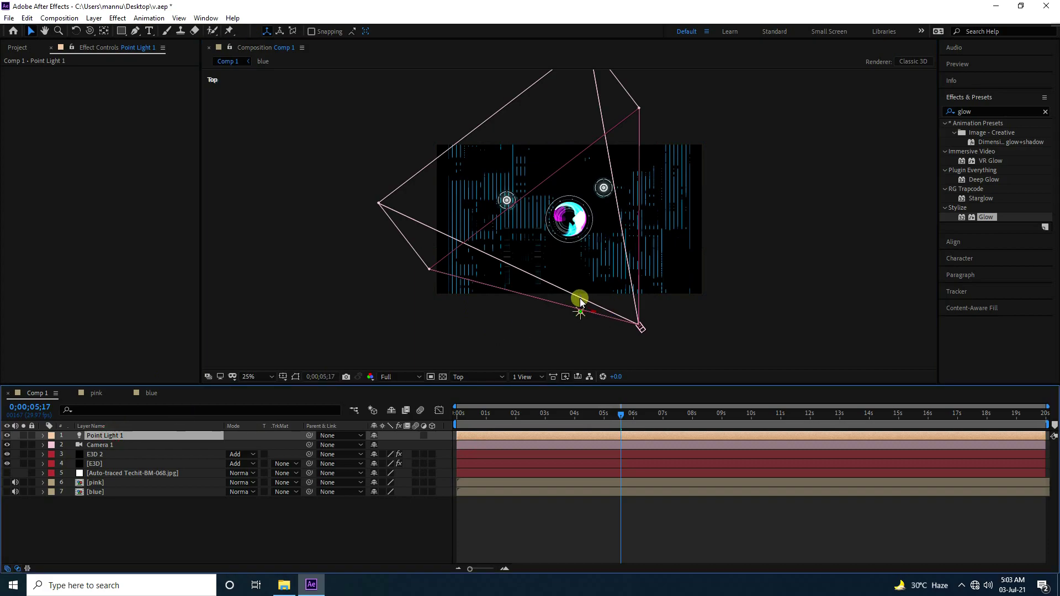
drag(579, 301, 581, 224)
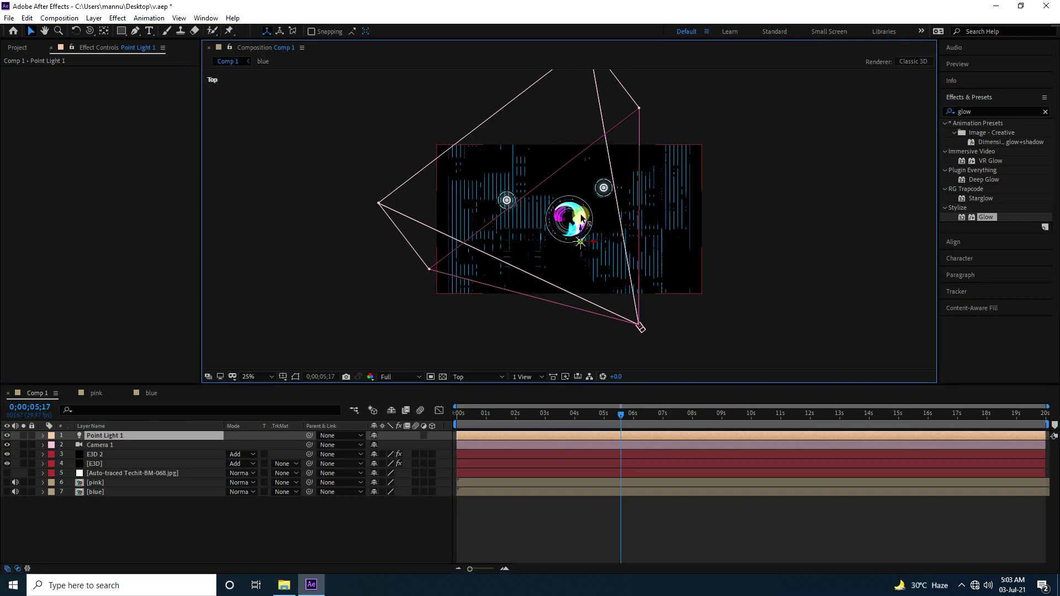
drag(585, 163, 585, 154)
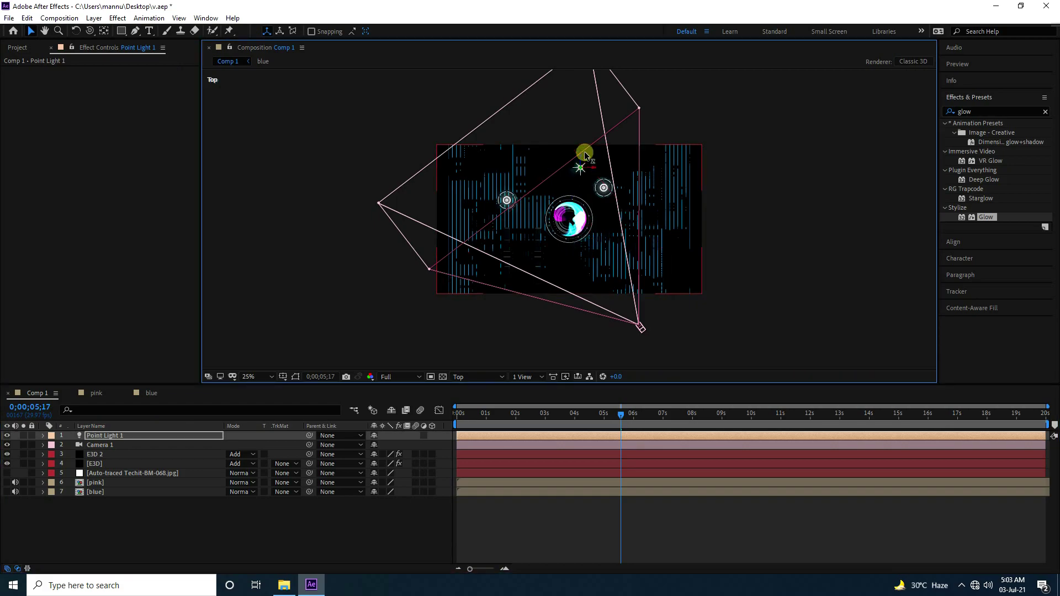
Duplicate Point Light 1 and change the copy's light colour to red, FF0000
click(91, 436)
scroll(558, 243, up, 2)
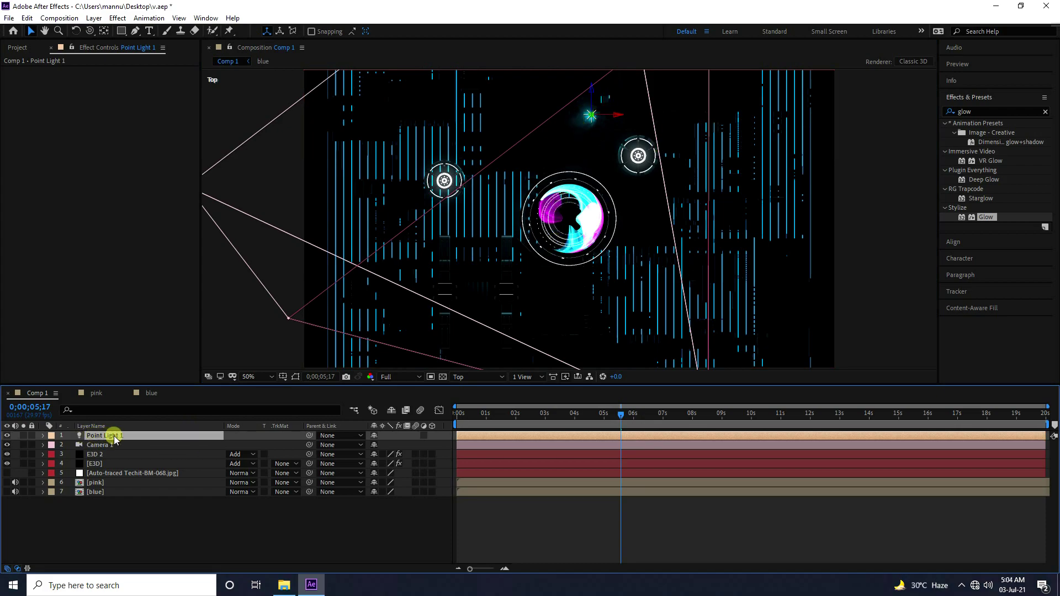
key(ctrl+d)
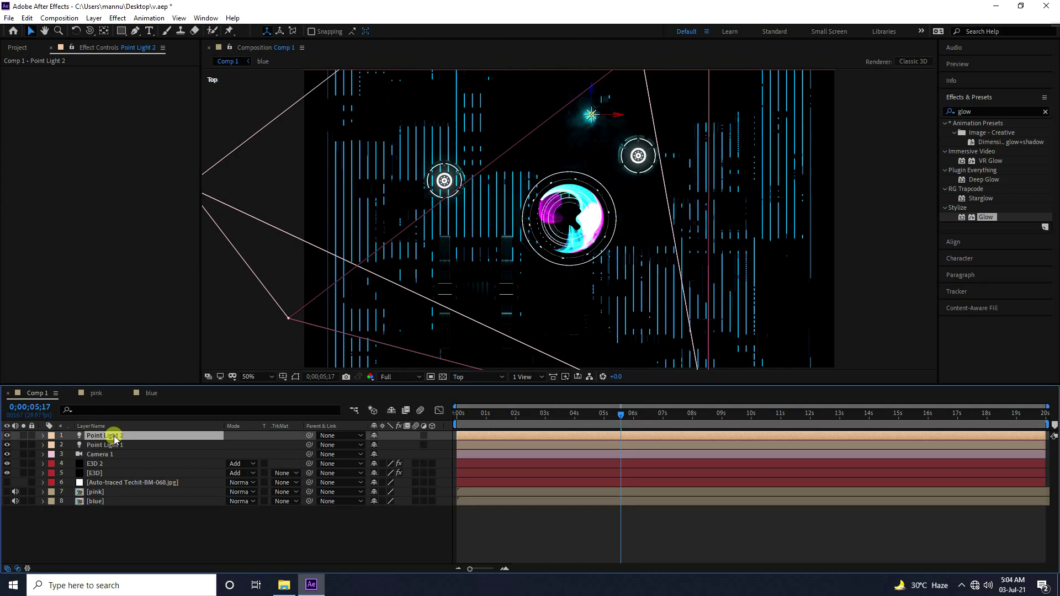
click(87, 18)
click(105, 41)
click(228, 225)
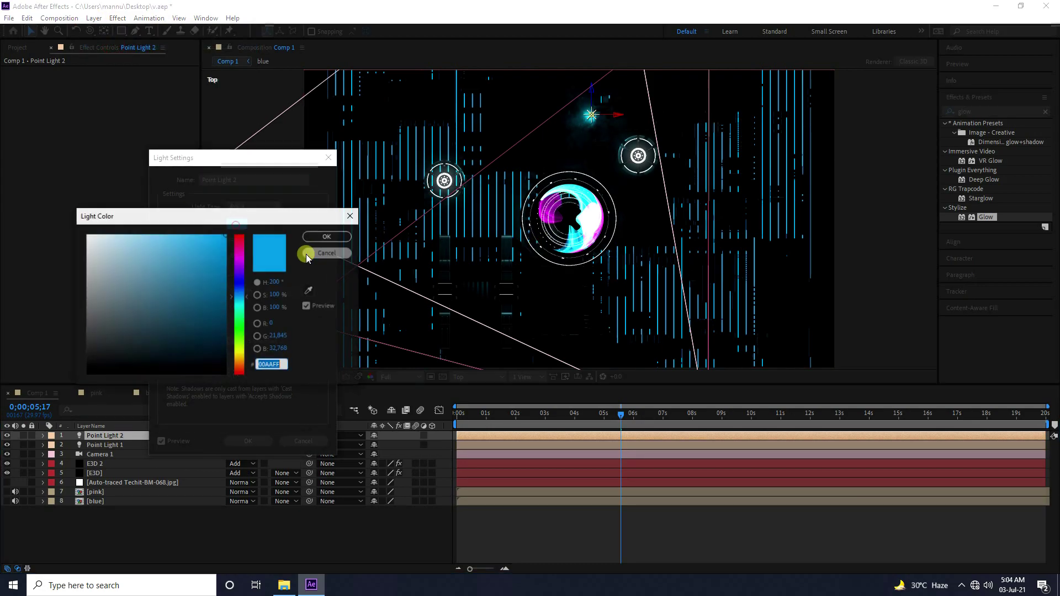
drag(239, 265, 243, 234)
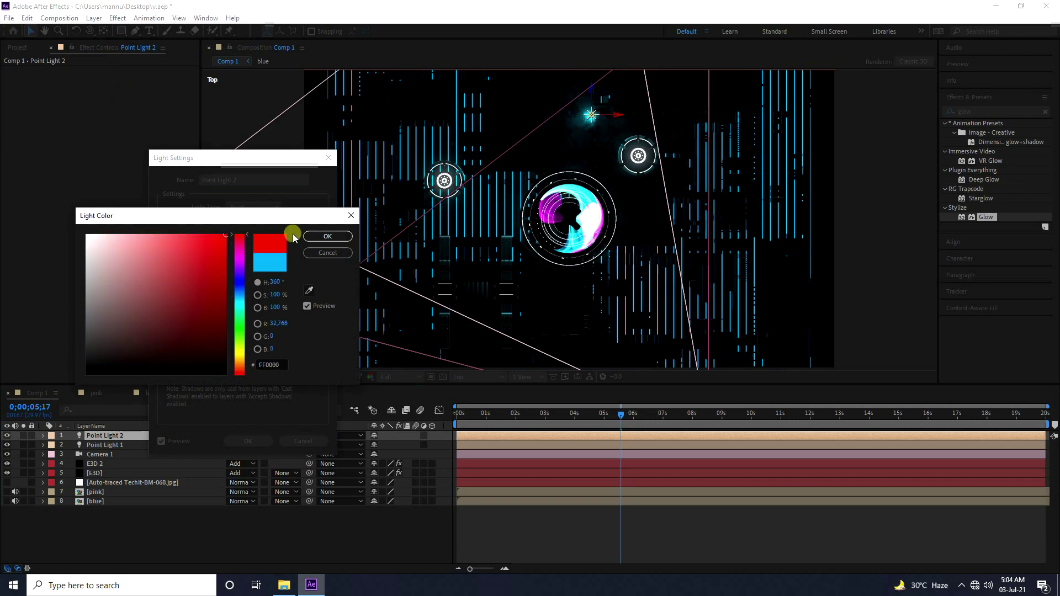
click(329, 236)
click(249, 440)
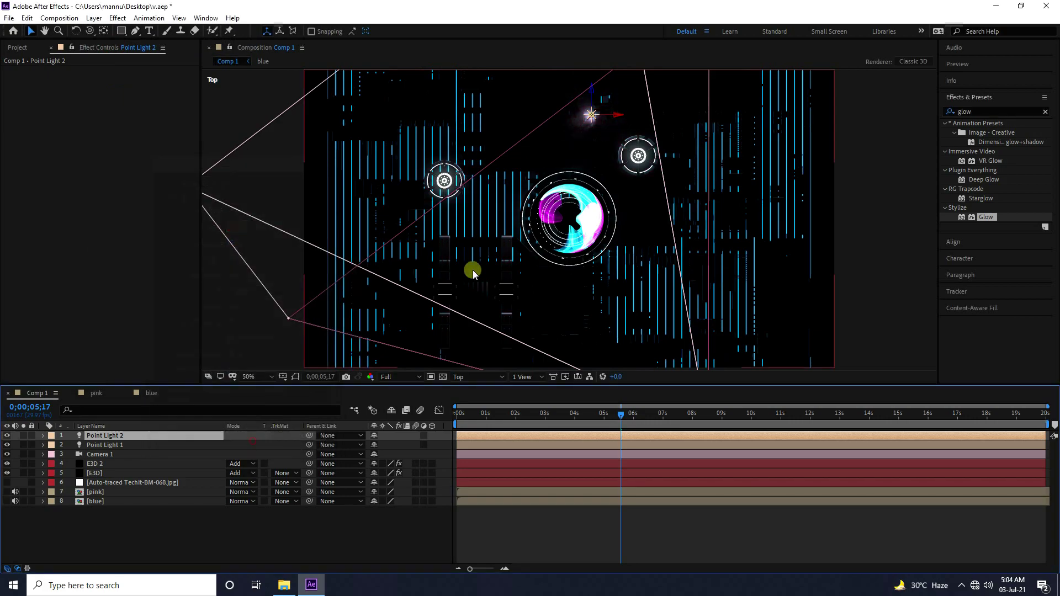
click(116, 435)
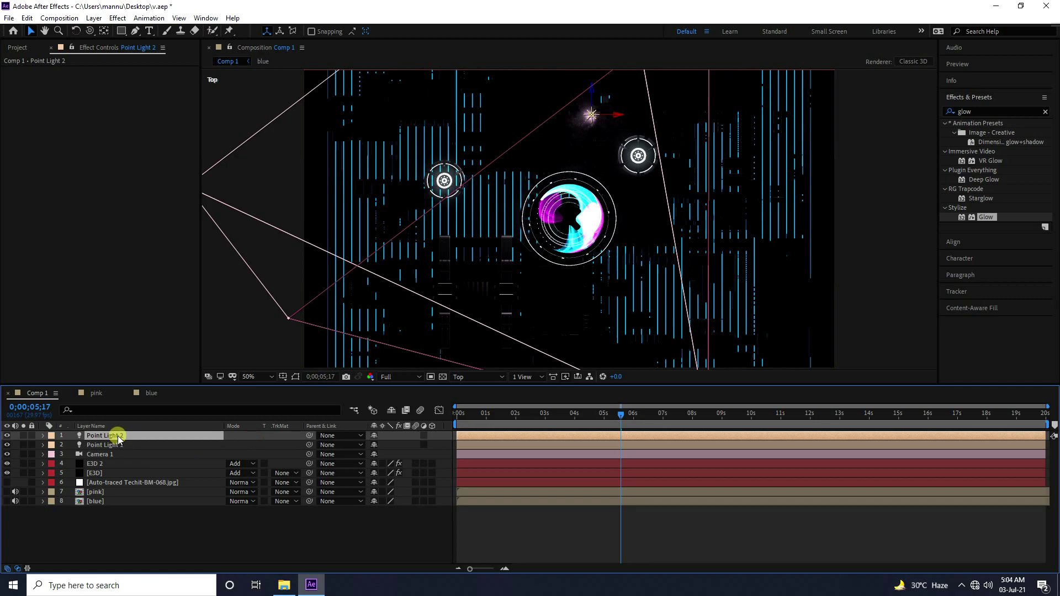
Move Point Light 2 in front of and to the left of the sphere in Top view, and raise both point lights in Active Camera view
drag(618, 116, 504, 249)
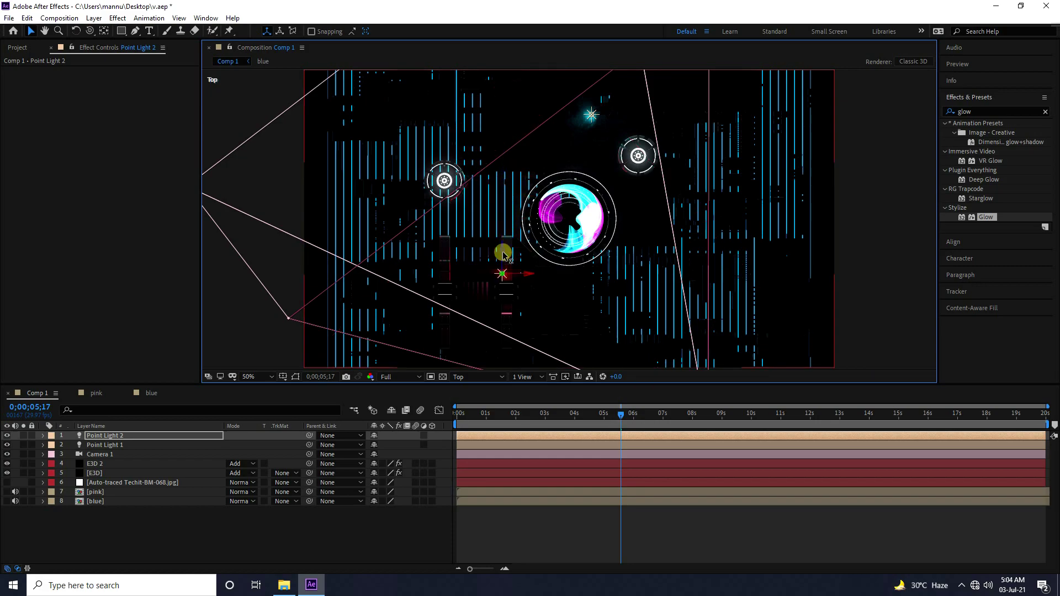
click(489, 376)
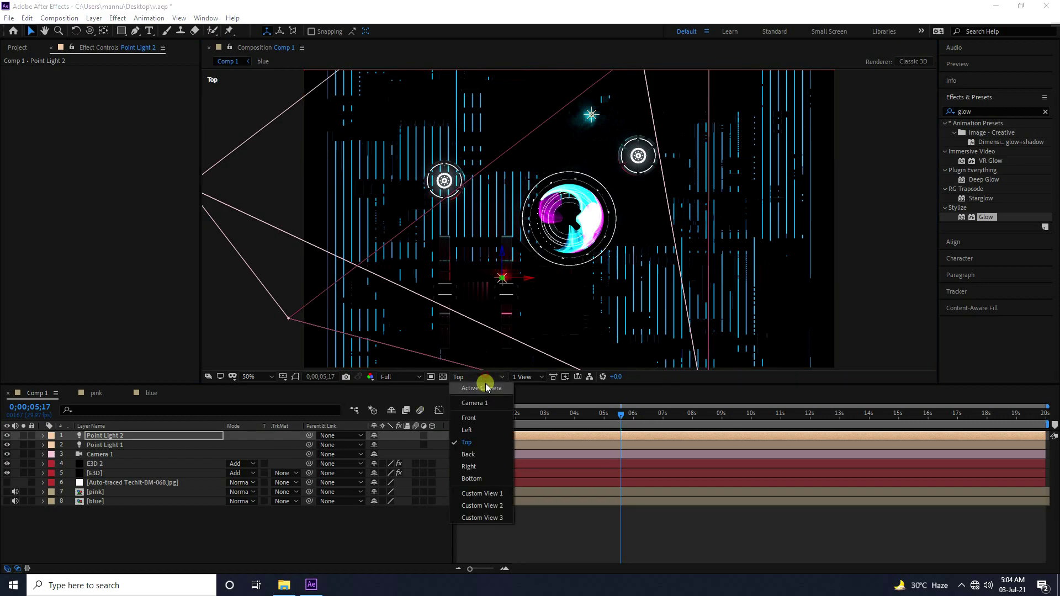
click(488, 388)
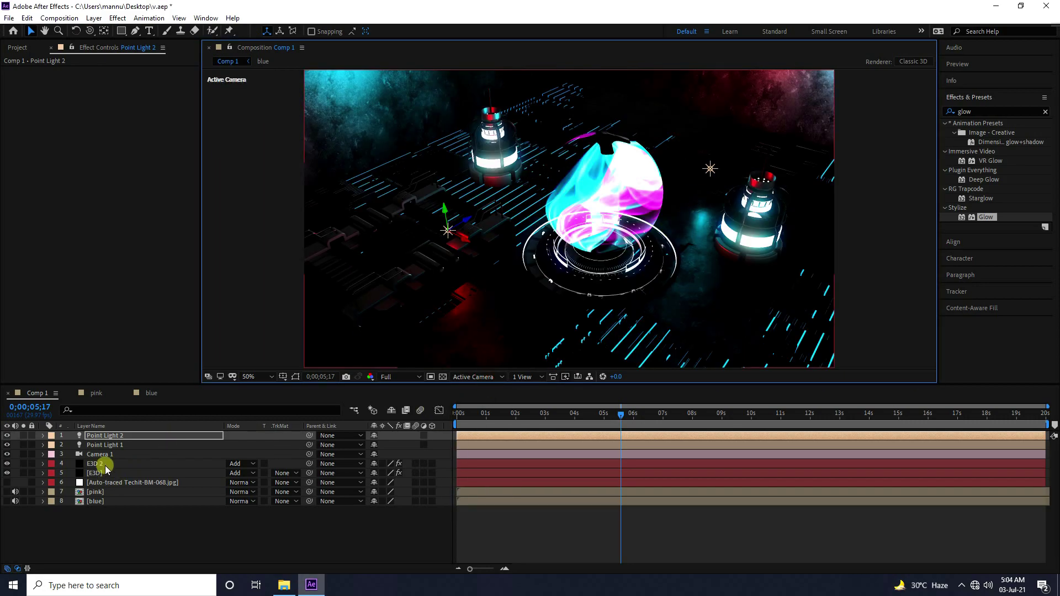
shift+click(110, 446)
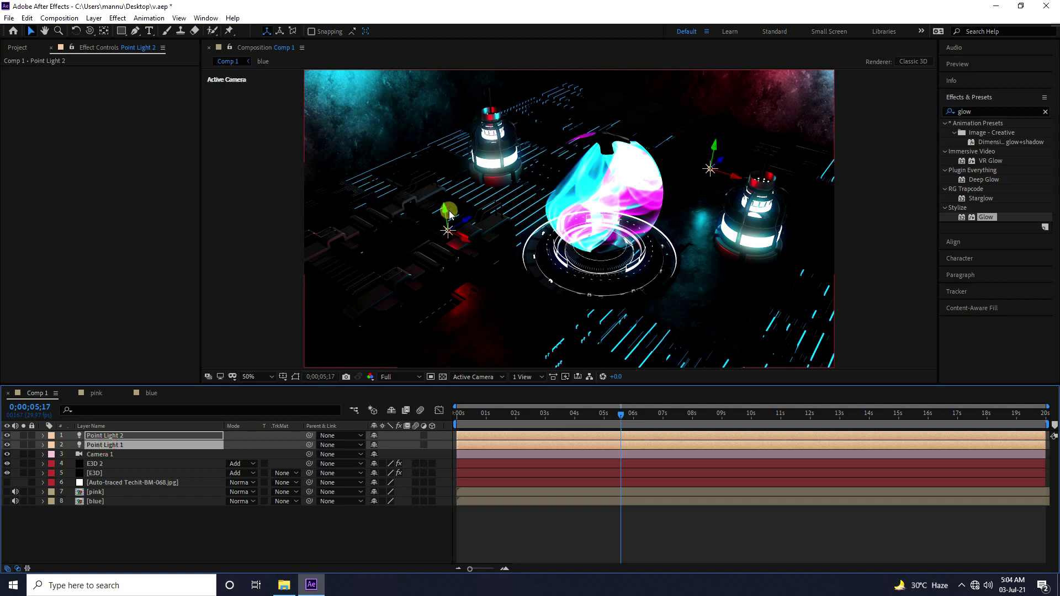
drag(446, 212, 437, 148)
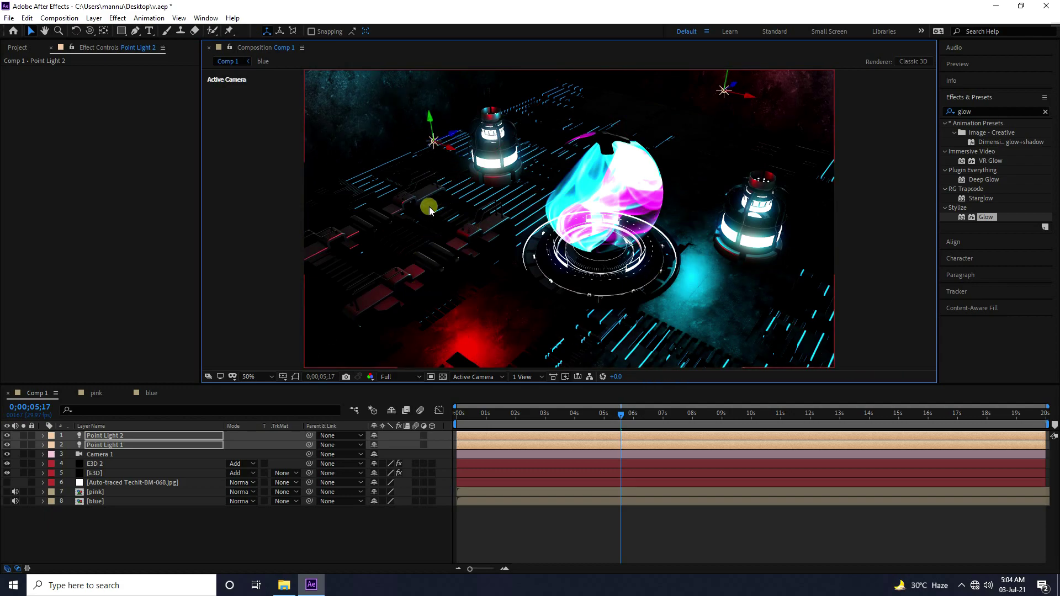
Shift Point Light 2 slightly further toward the upper left, nudge Point Light 1 slightly up and right, and save the project
click(115, 436)
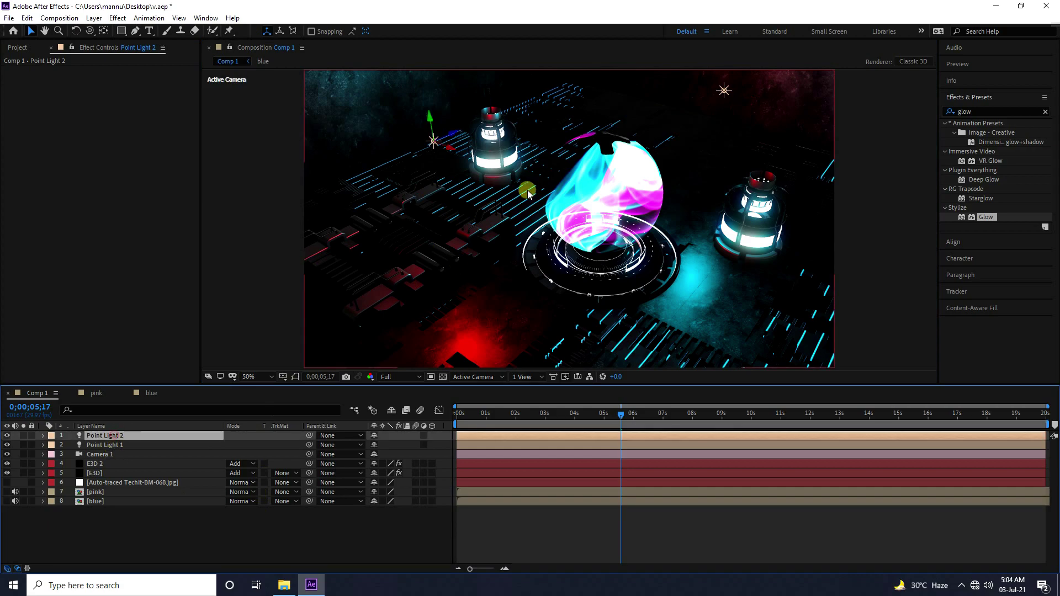
drag(450, 153, 429, 141)
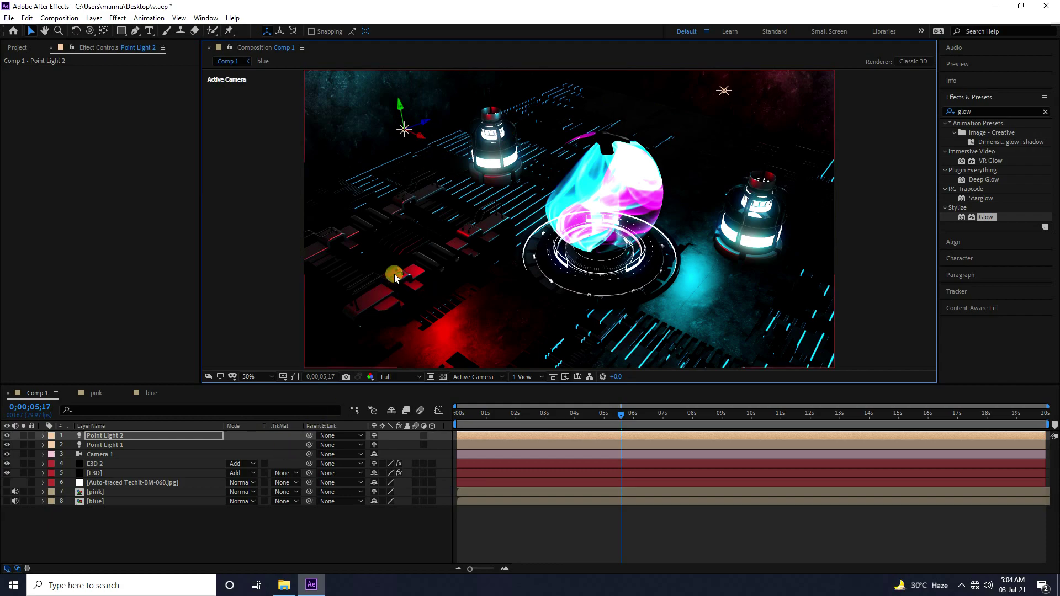
drag(422, 118, 436, 120)
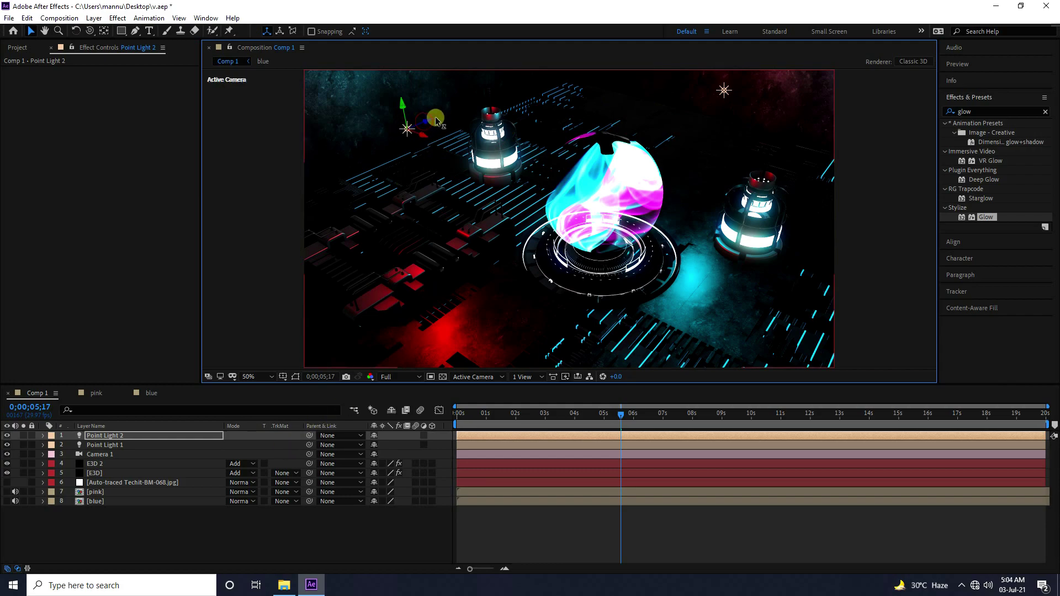
click(140, 511)
click(104, 445)
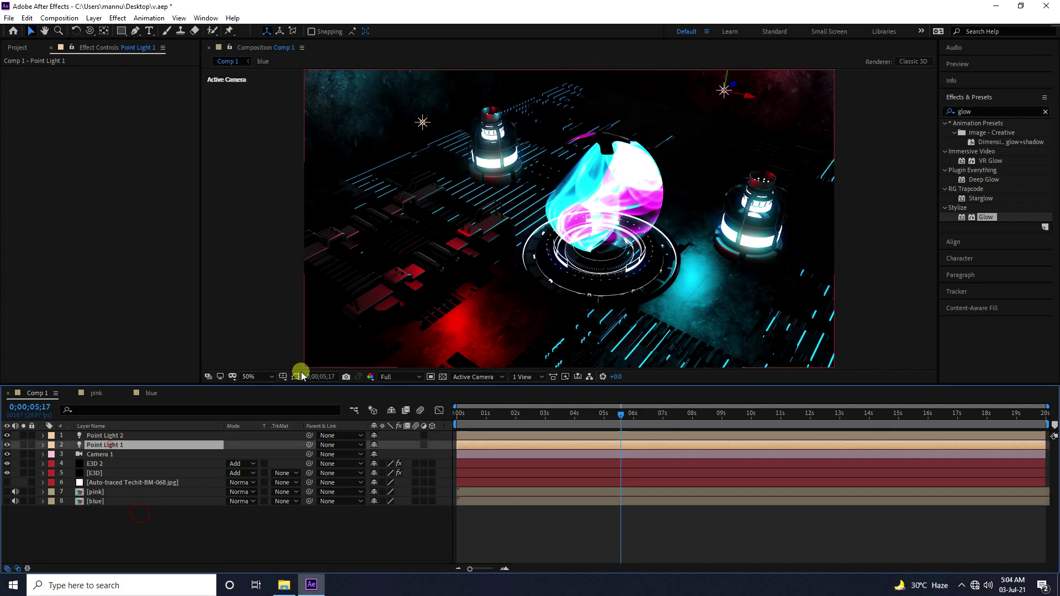
drag(736, 88, 752, 79)
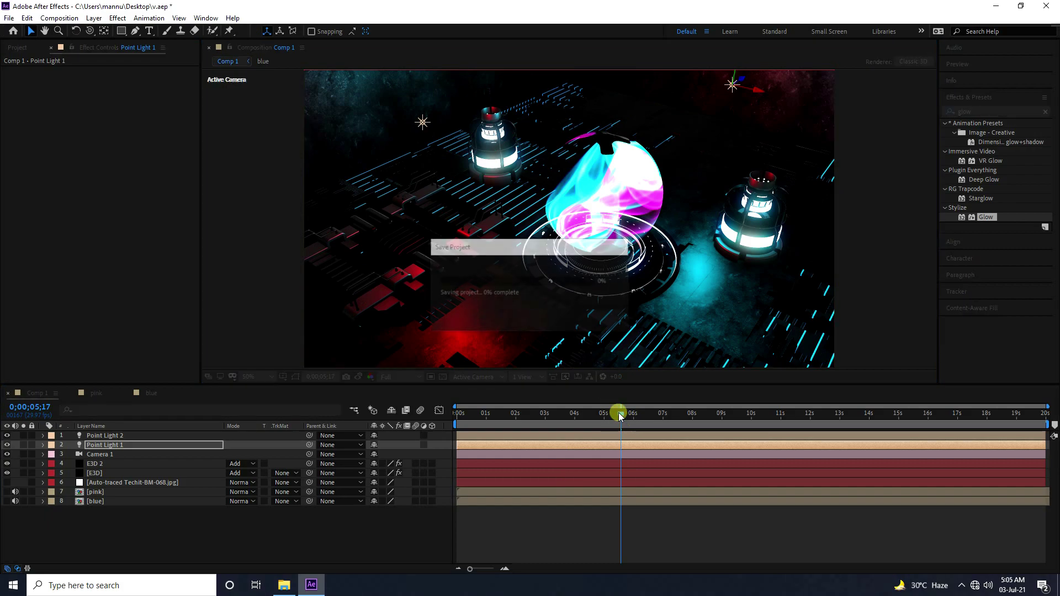
Set the preview resolution to Half and play the animation from 0;00;03;22
drag(625, 418, 561, 443)
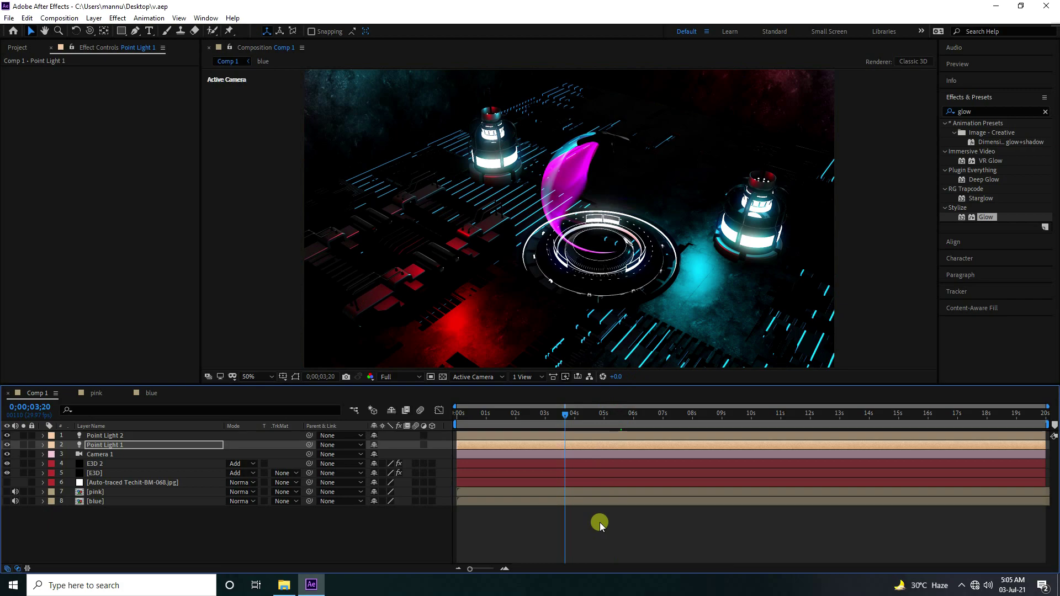
key(Page_Down)
key(Page_Down)
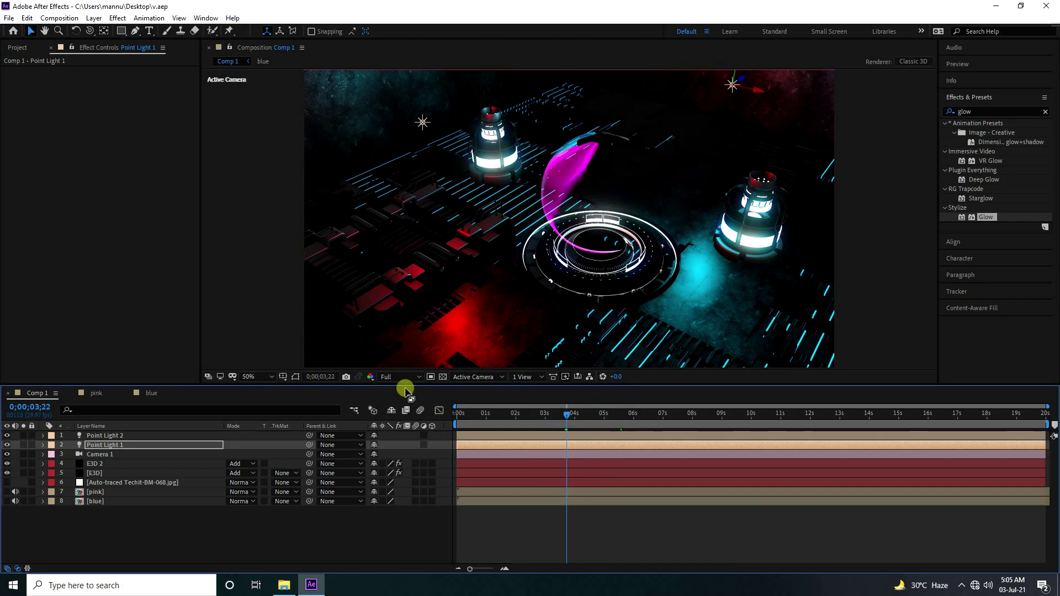
click(403, 377)
click(406, 387)
key(space)
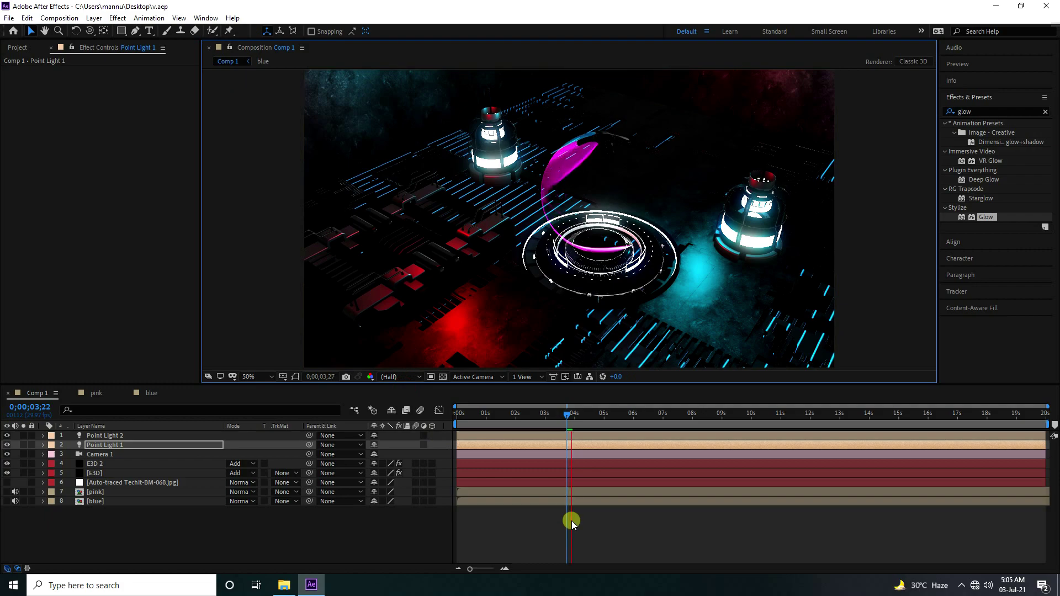
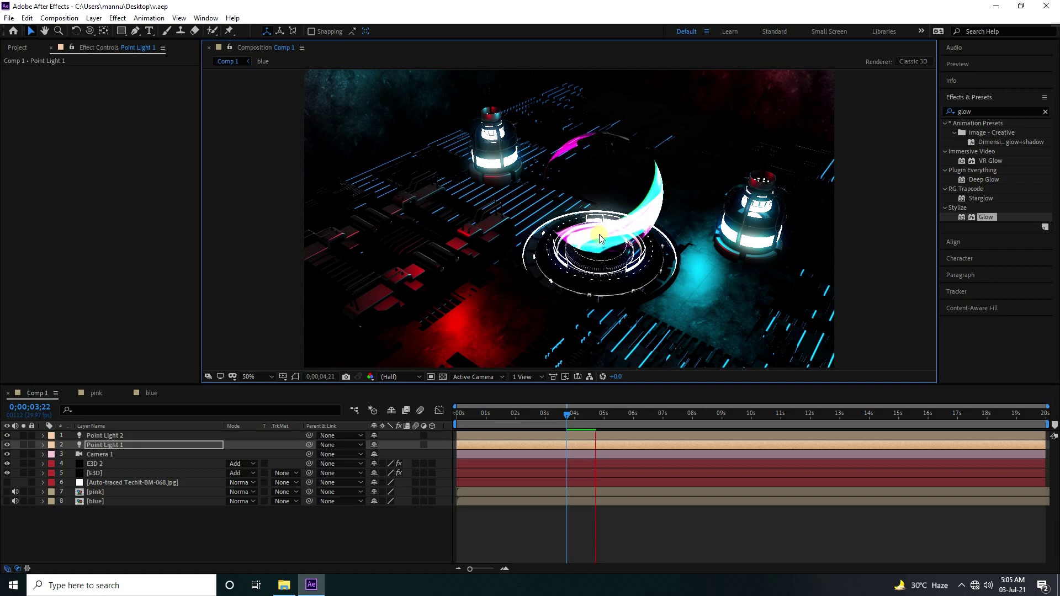
Apply CC Light Rays to the E3D 2 layer and place its center on the sphere's right edge at 1272, 380
click(978, 112)
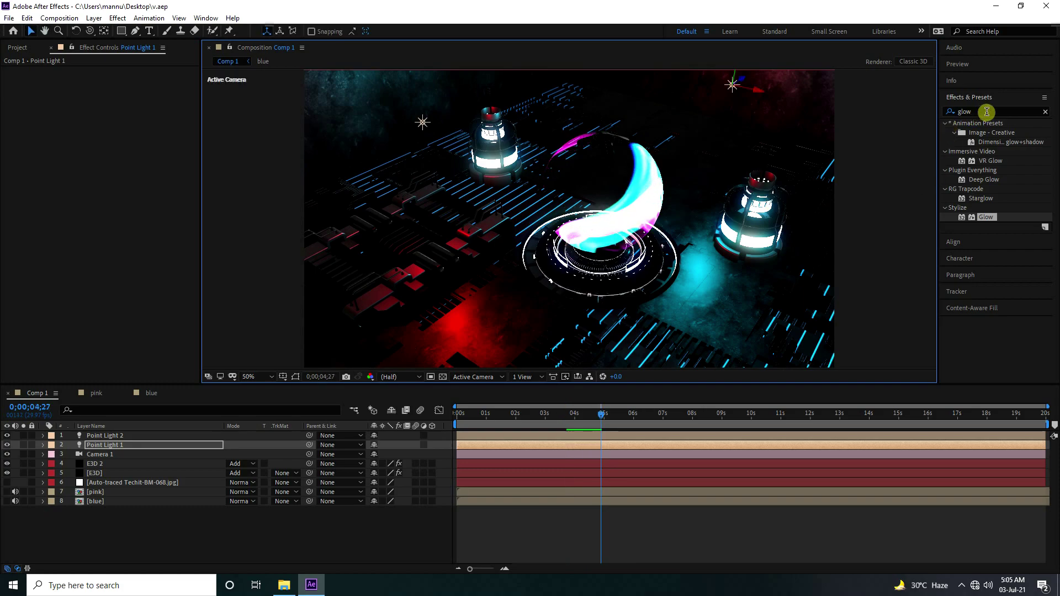
text(li)
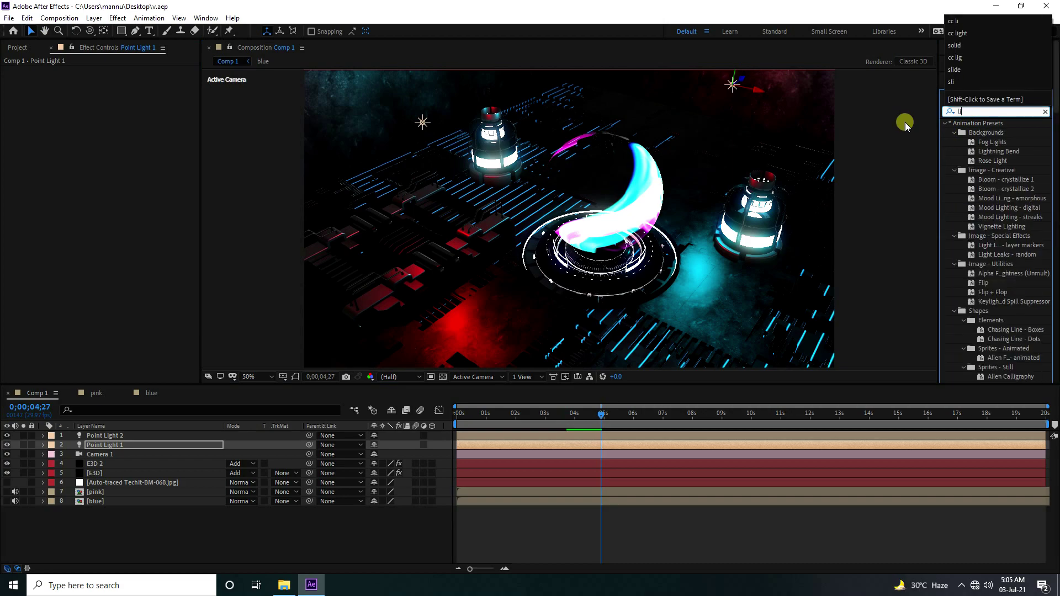
key(BackSpace)
key(BackSpace)
text(cc lig)
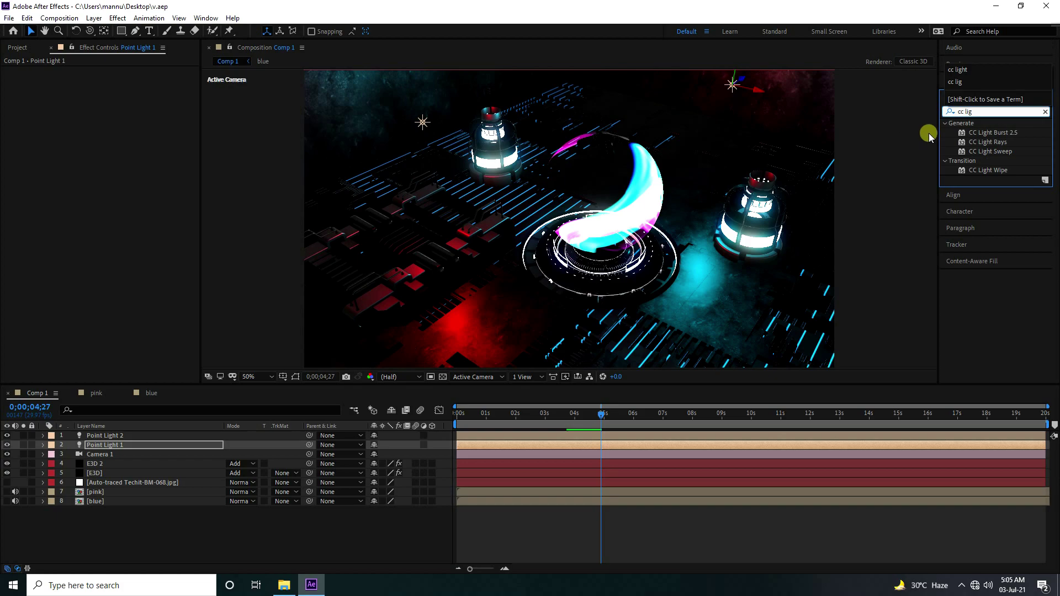
drag(989, 143, 94, 467)
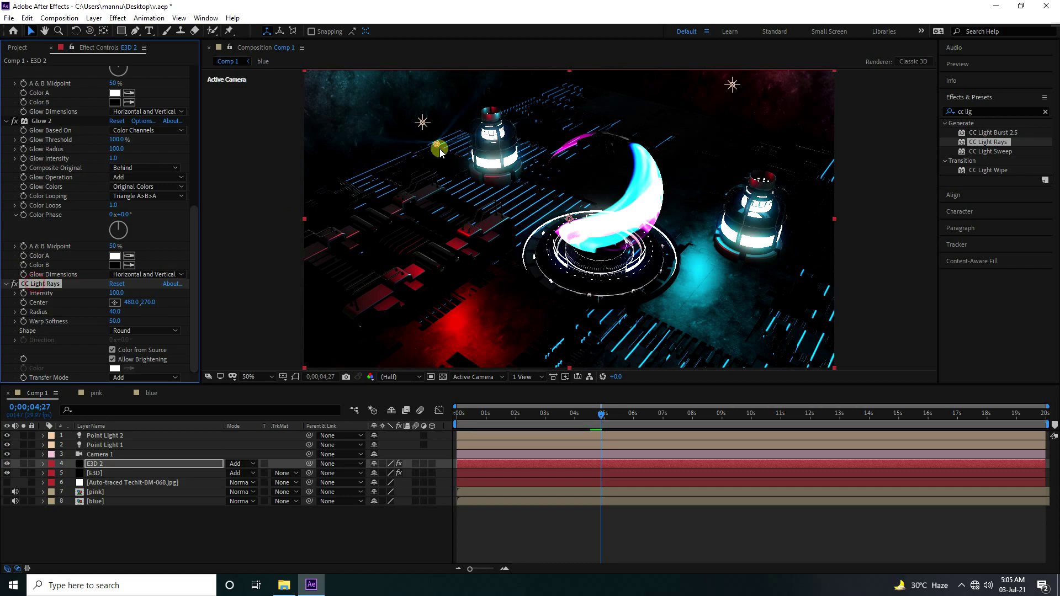
drag(483, 167, 655, 176)
Set the CC Light Rays intensity to 200 and radius to 50, and collapse the two Glow effects
click(117, 293)
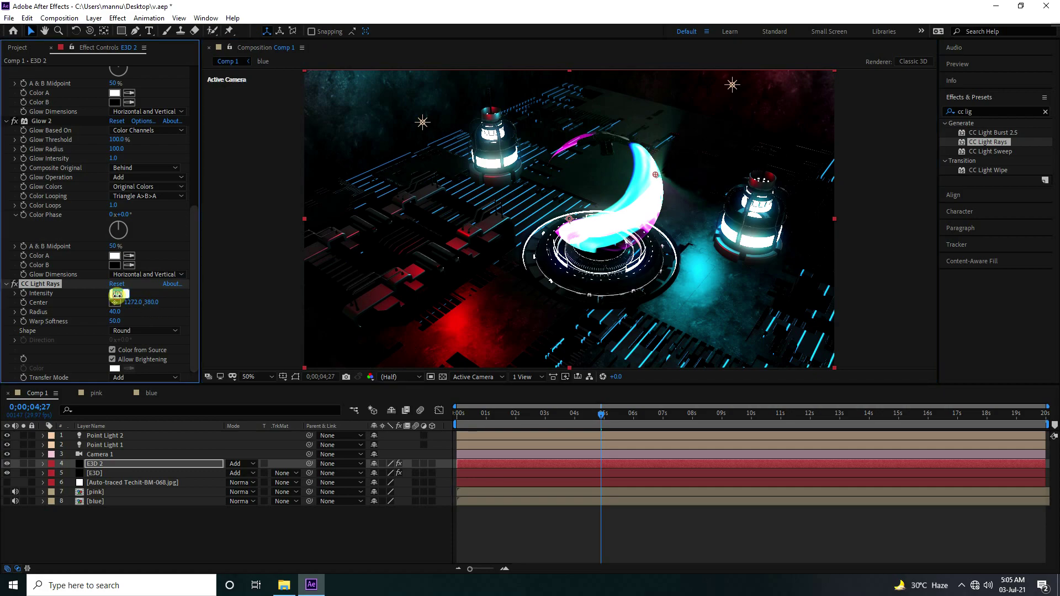
text(200)
key(Return)
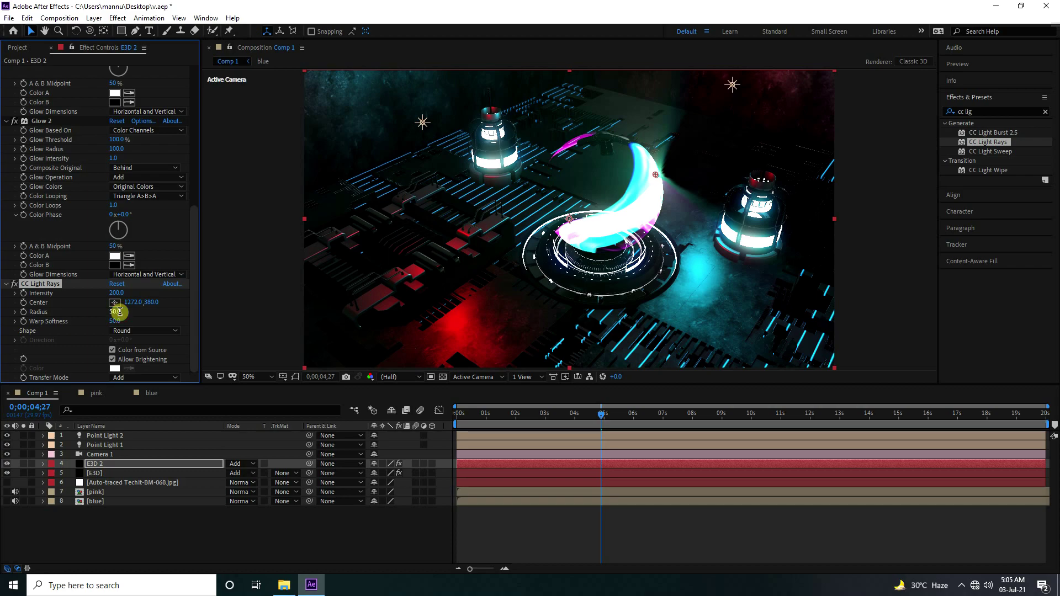
click(6, 121)
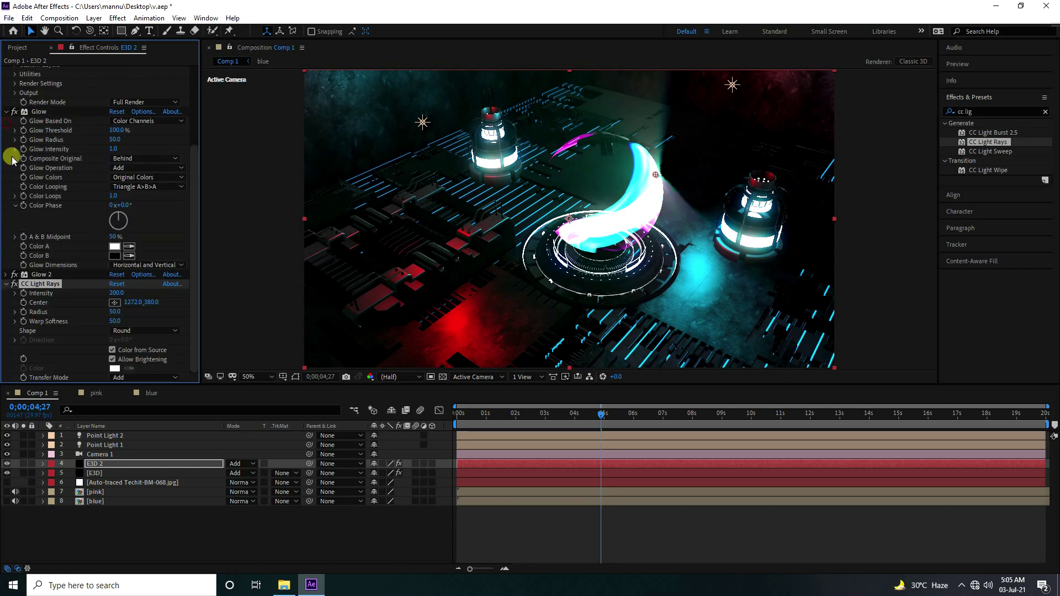
click(5, 118)
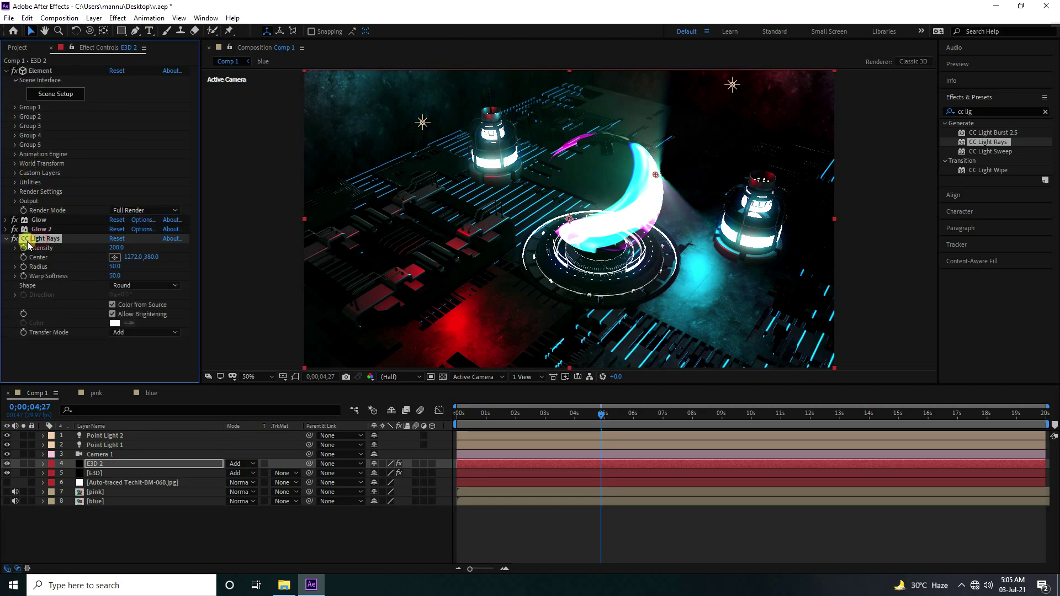
Duplicate CC Light Rays, center the copy at 924, 432 with intensity 100, and set the original's intensity to 150
key(ctrl+d)
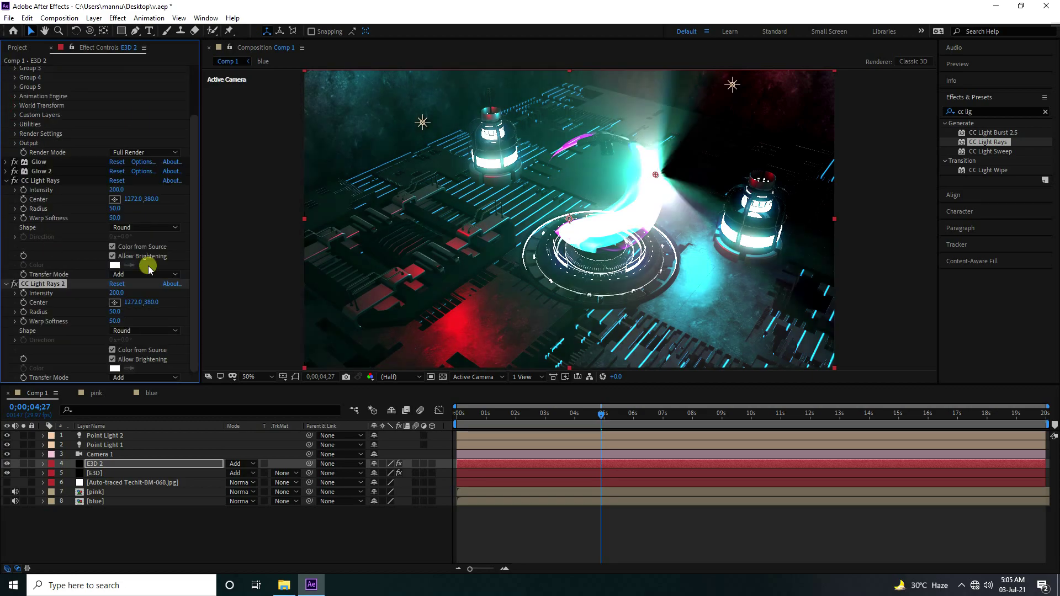
drag(654, 174, 559, 191)
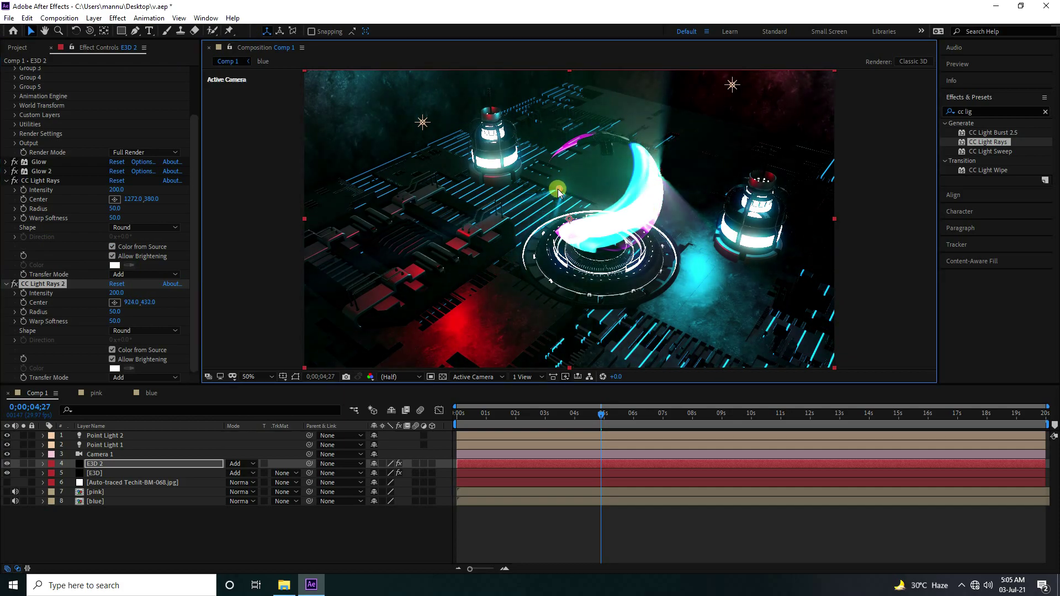
click(117, 293)
key(Return)
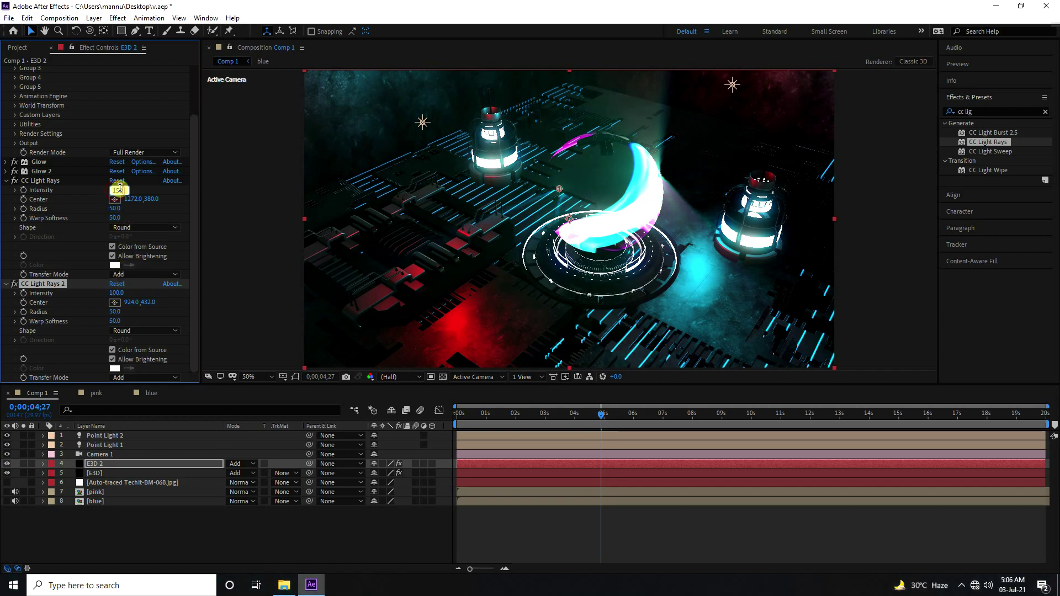
key(Return)
Preview the light rays on the sphere from 0;00;05;15 and return to the start of the composition
click(605, 417)
drag(605, 417, 620, 418)
key(space)
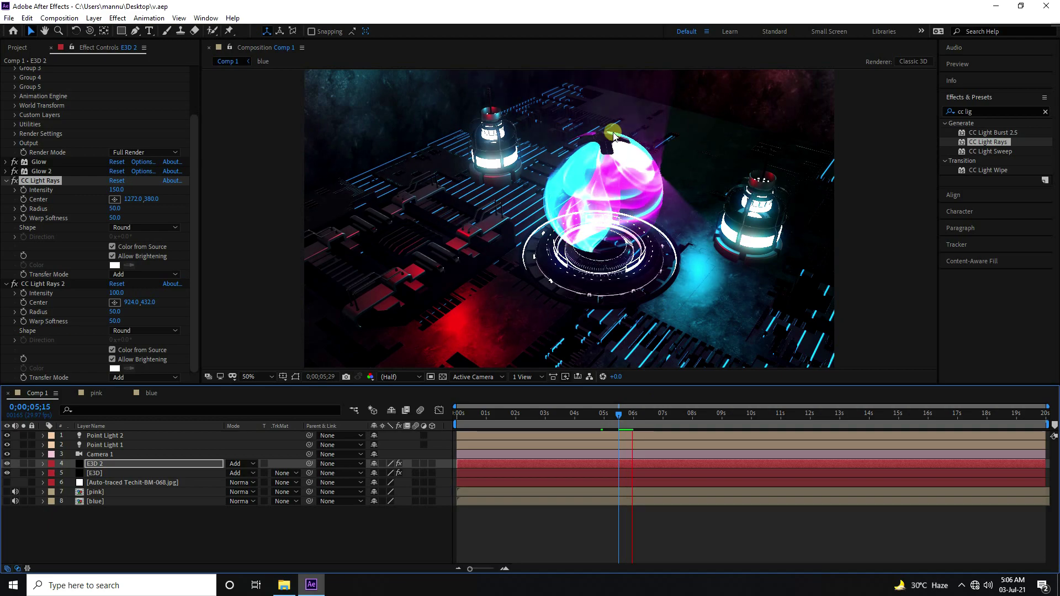
drag(690, 418, 457, 419)
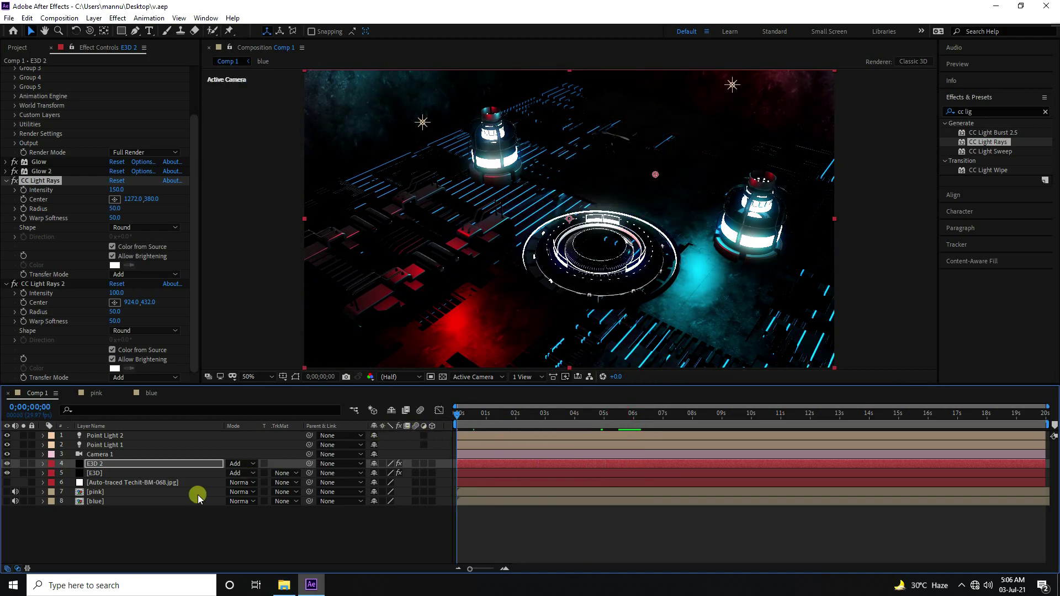
click(131, 540)
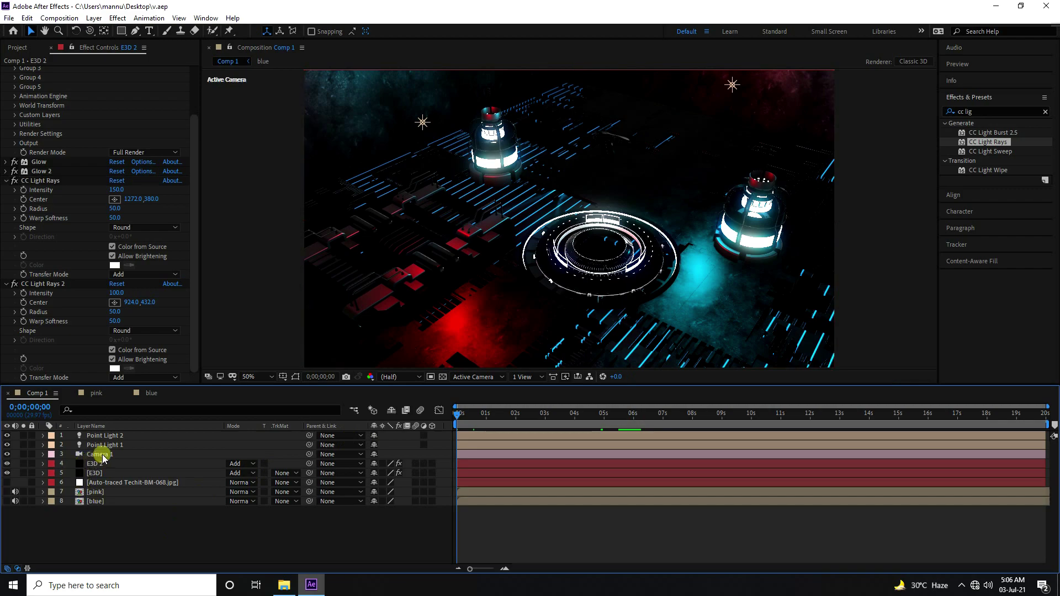
End the work area at 18 seconds and add a Camera 1 Position keyframe at 0;00;18;00
drag(462, 417, 987, 433)
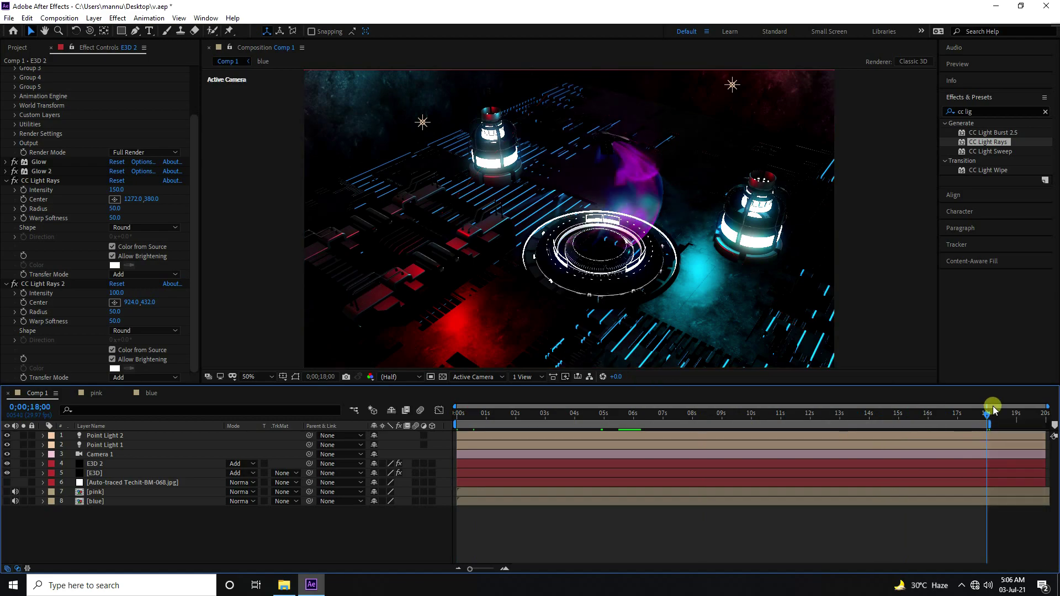
click(99, 454)
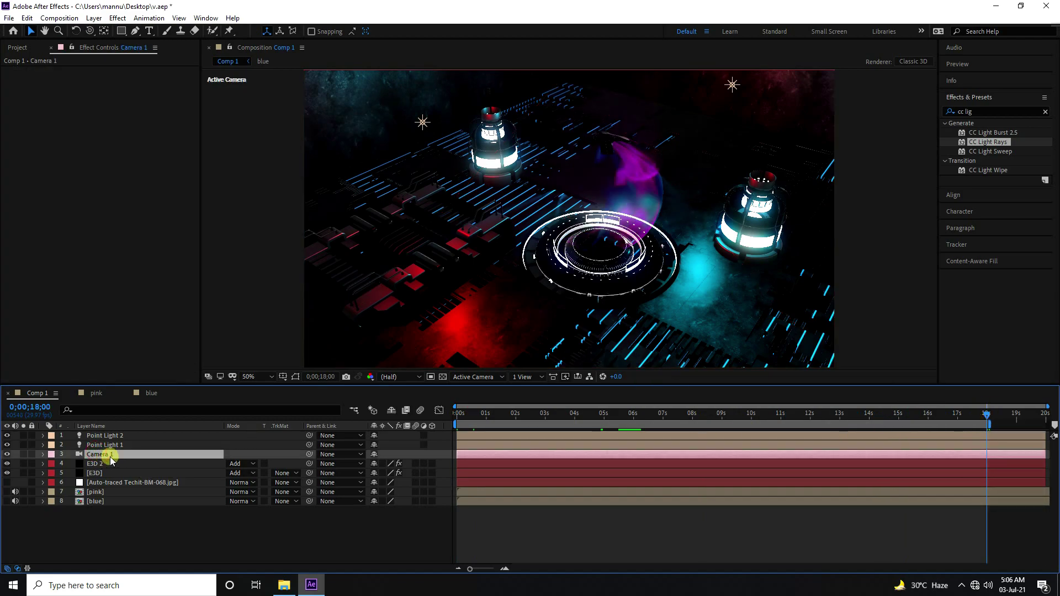
key(p)
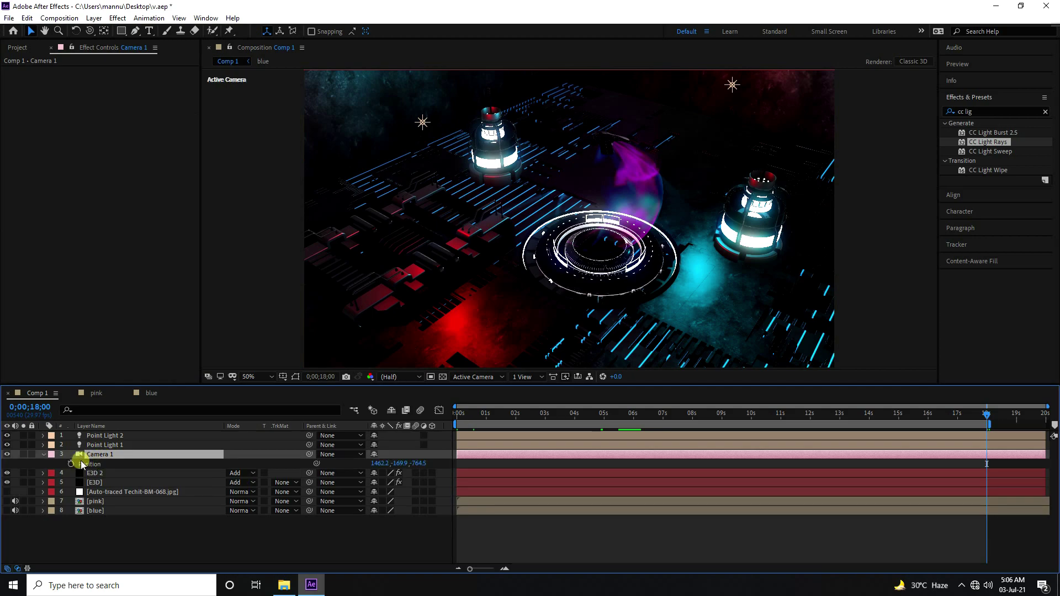
click(71, 464)
At 0;00;00;00, orbit Camera 1 to Position 850.1, -161.4, -969.0 for the starting keyframe and play the camera move
drag(978, 414, 407, 431)
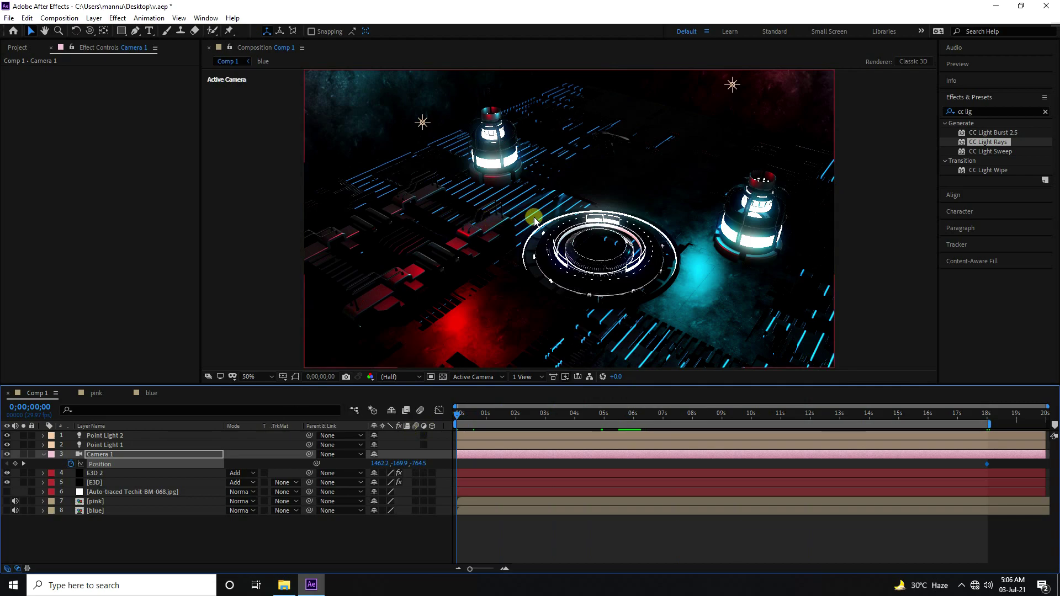
drag(534, 217, 576, 220)
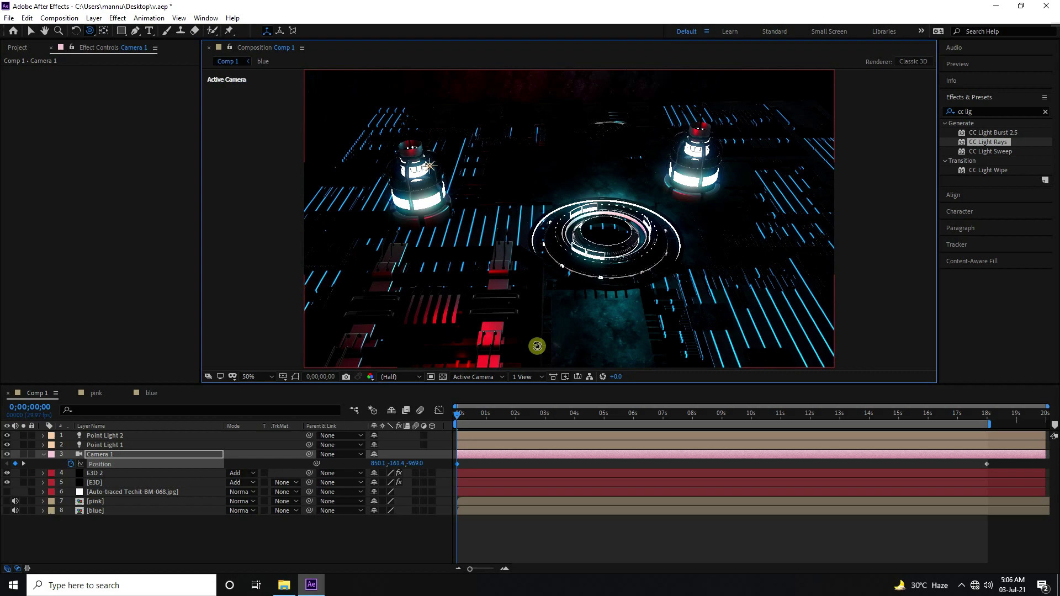
key(space)
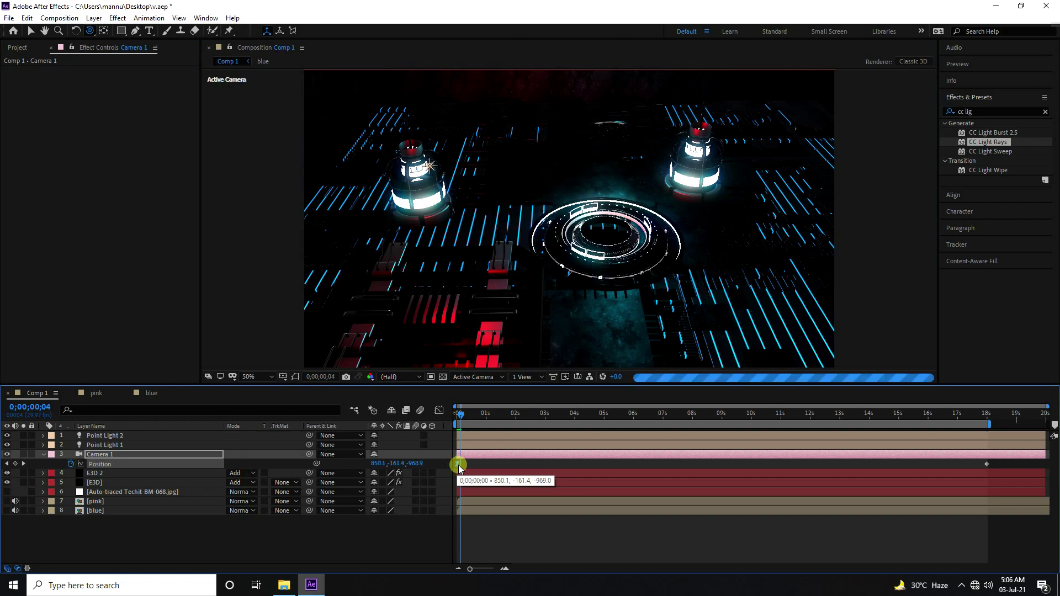
Apply Easy Ease to both Camera 1 Position keyframes and preview the camera move, including from 0;00;06;28
click(456, 465)
click(985, 463)
key(space)
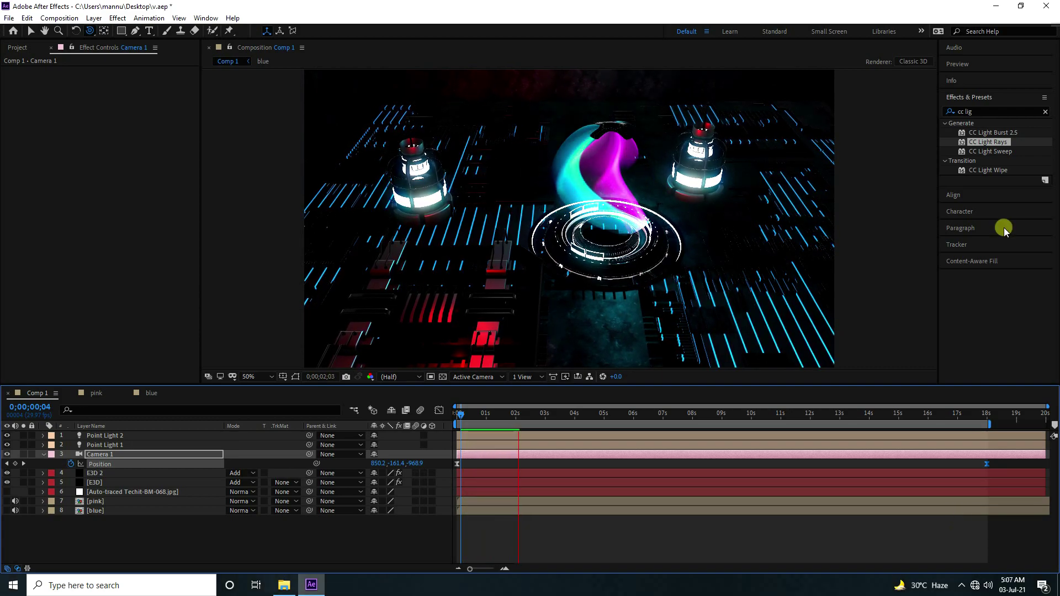
click(662, 413)
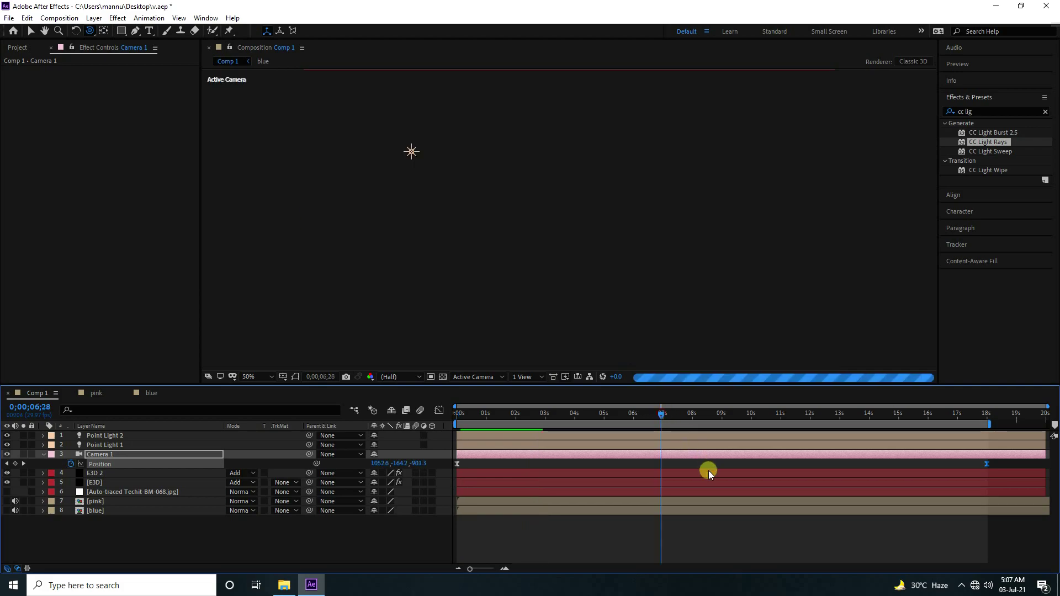
key(space)
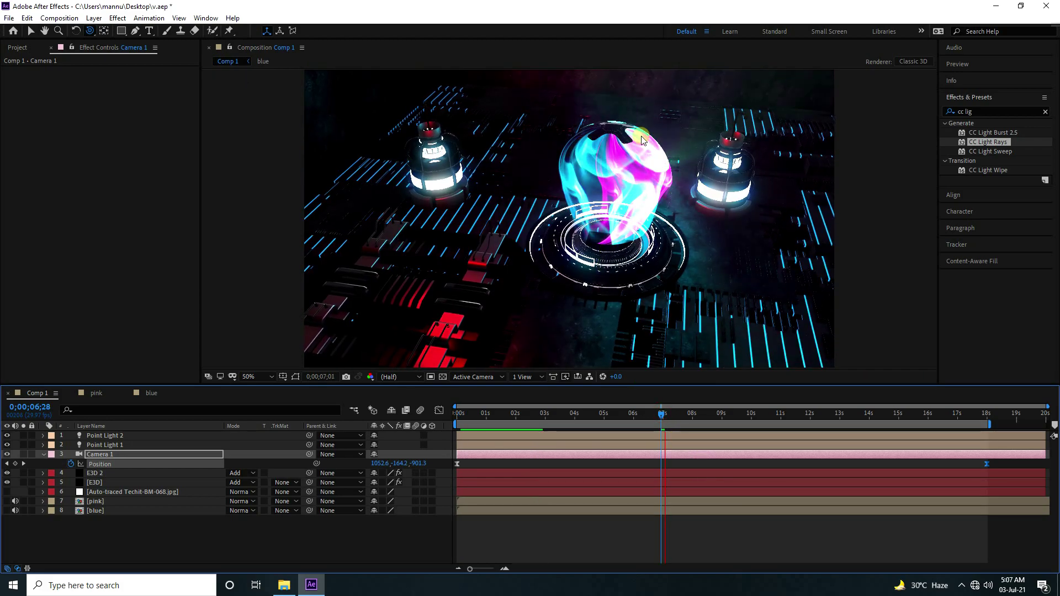